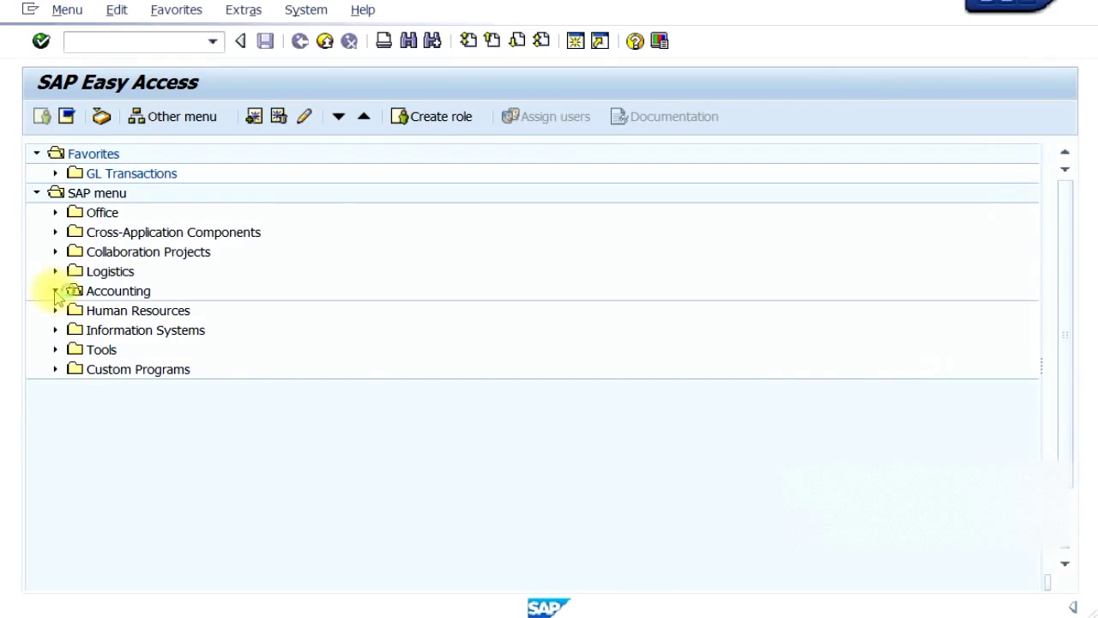
# Open FB50 - Enter G/L Account Document from the General Ledger Posting folder under Accounting, Financial Accounting
pyautogui.click(55, 292)
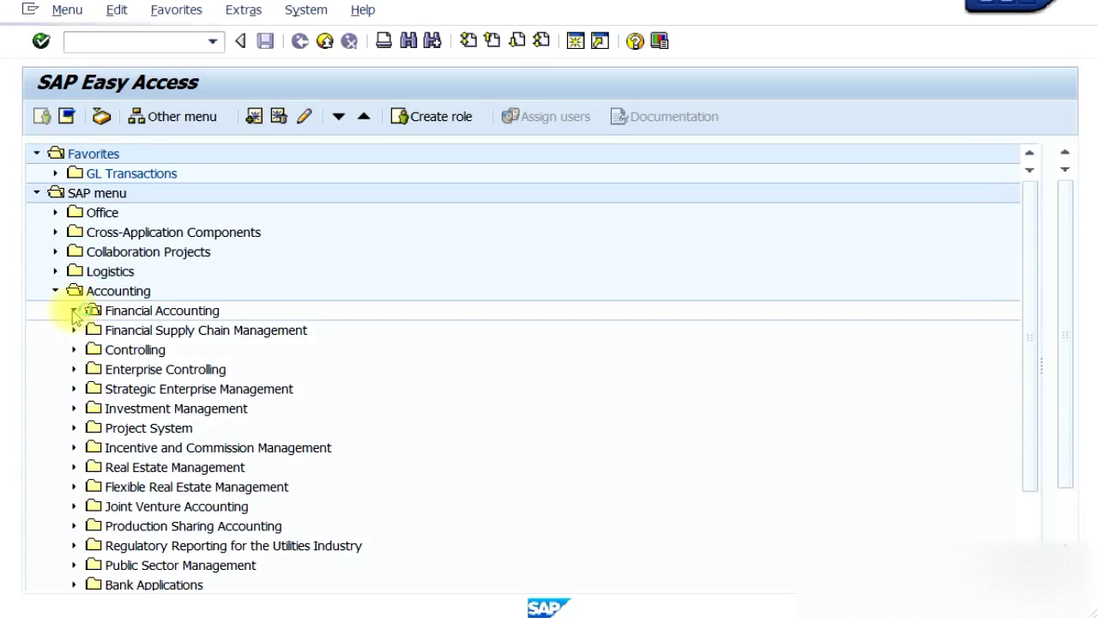
pyautogui.click(75, 310)
pyautogui.click(93, 332)
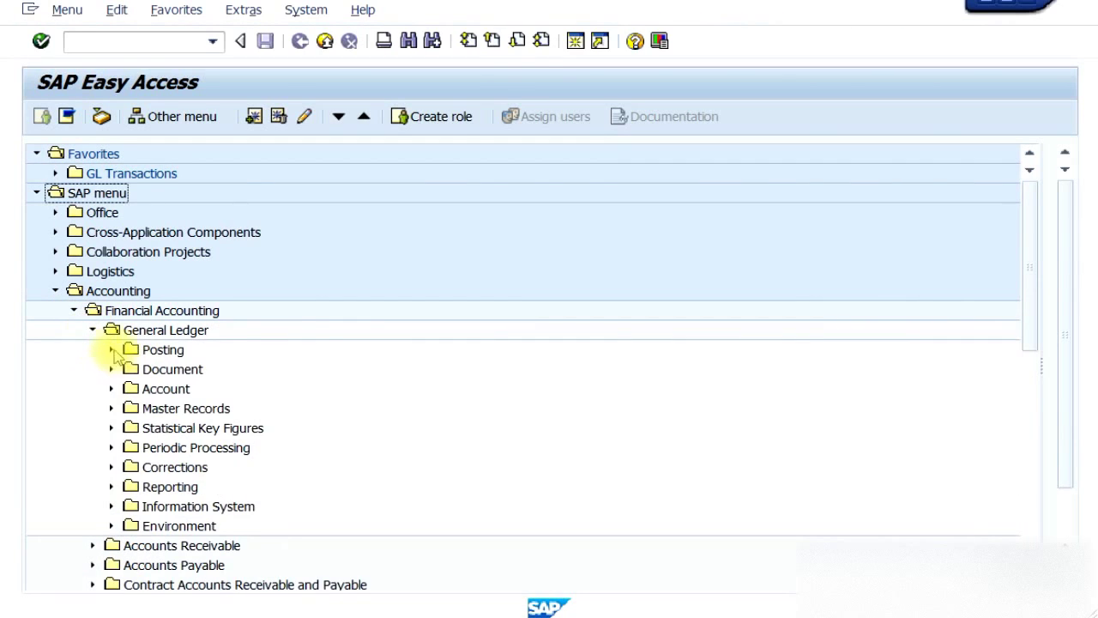
pyautogui.click(111, 349)
pyautogui.click(230, 333)
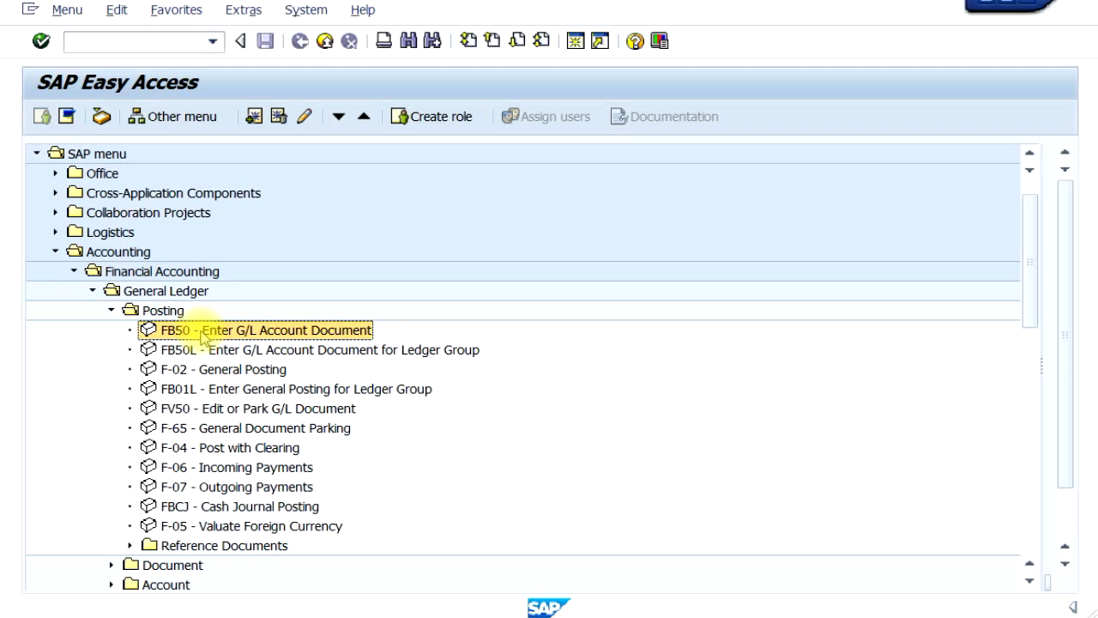
pyautogui.doubleClick(204, 336)
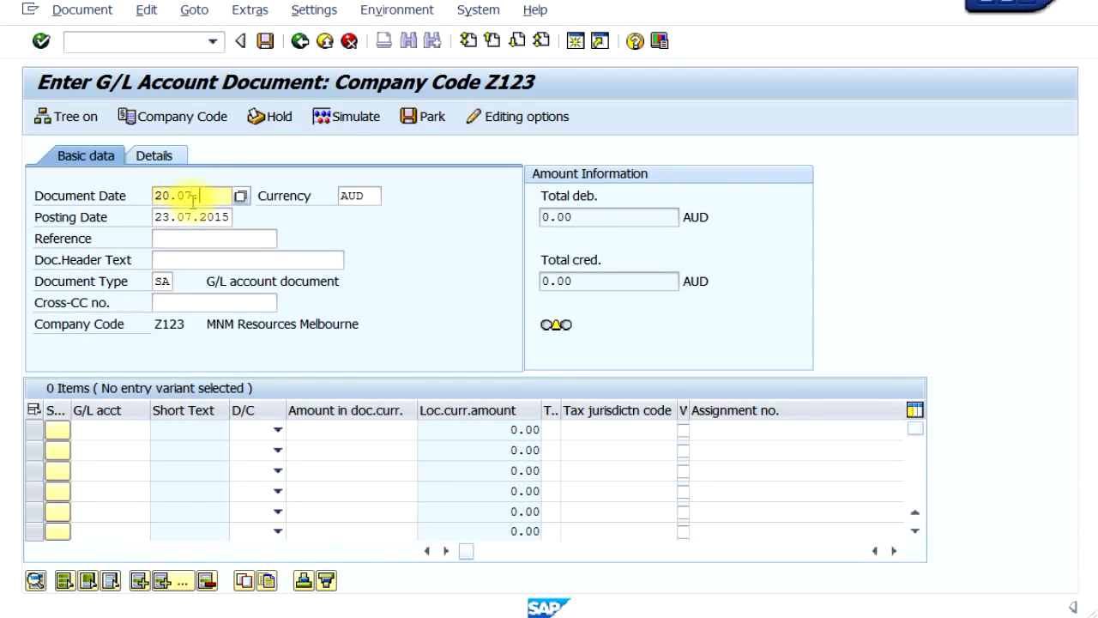
# Fill in the document header with document and posting dates 20.07.2016, reference T123456 and header text "GL Doc Posting"
pyautogui.write('16')
pyautogui.press('Tab')
pyautogui.press('Tab')
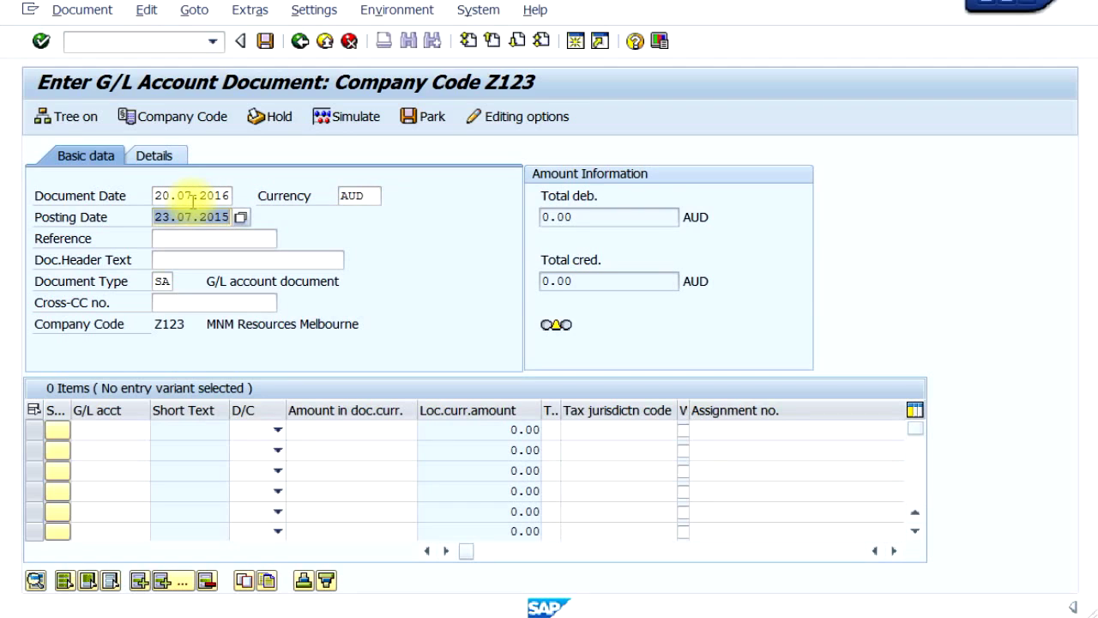
pyautogui.write('20')
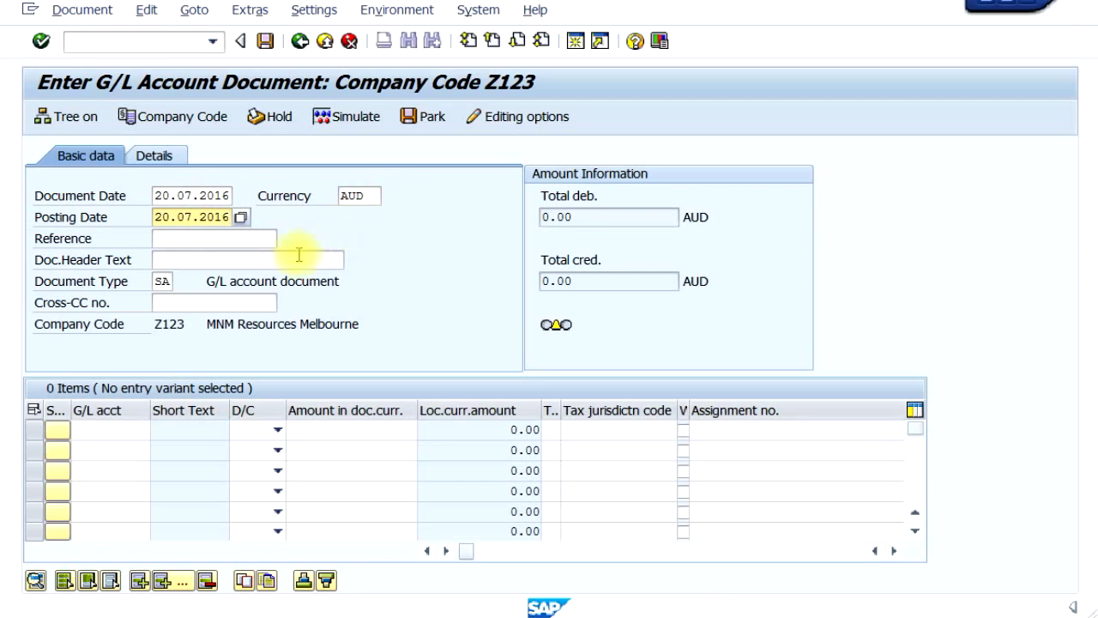
pyautogui.click(241, 240)
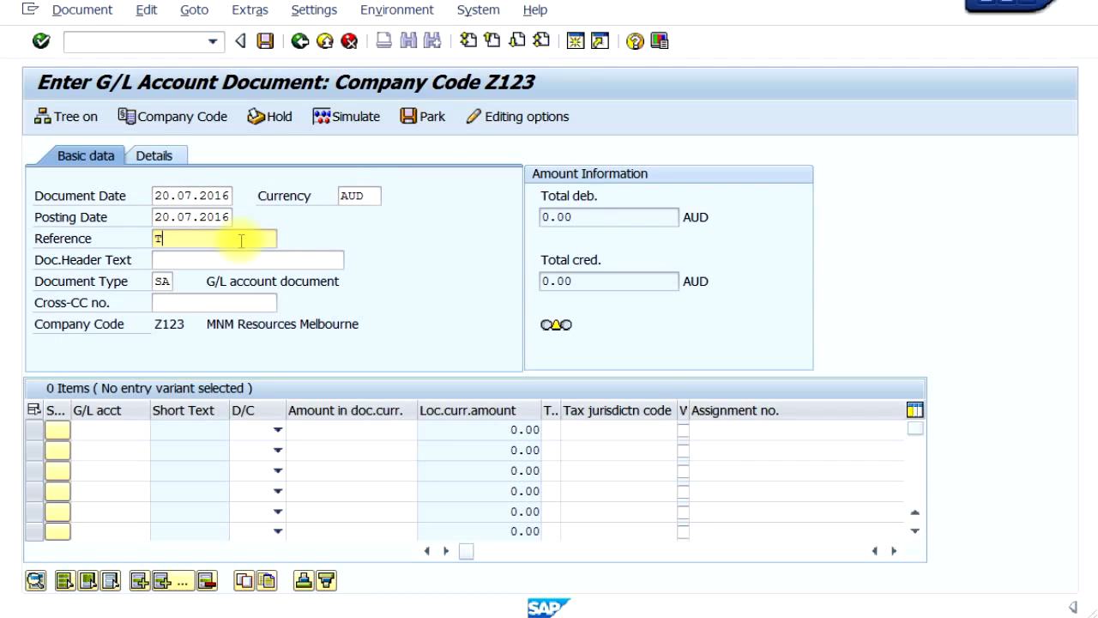
pyautogui.press('Tab')
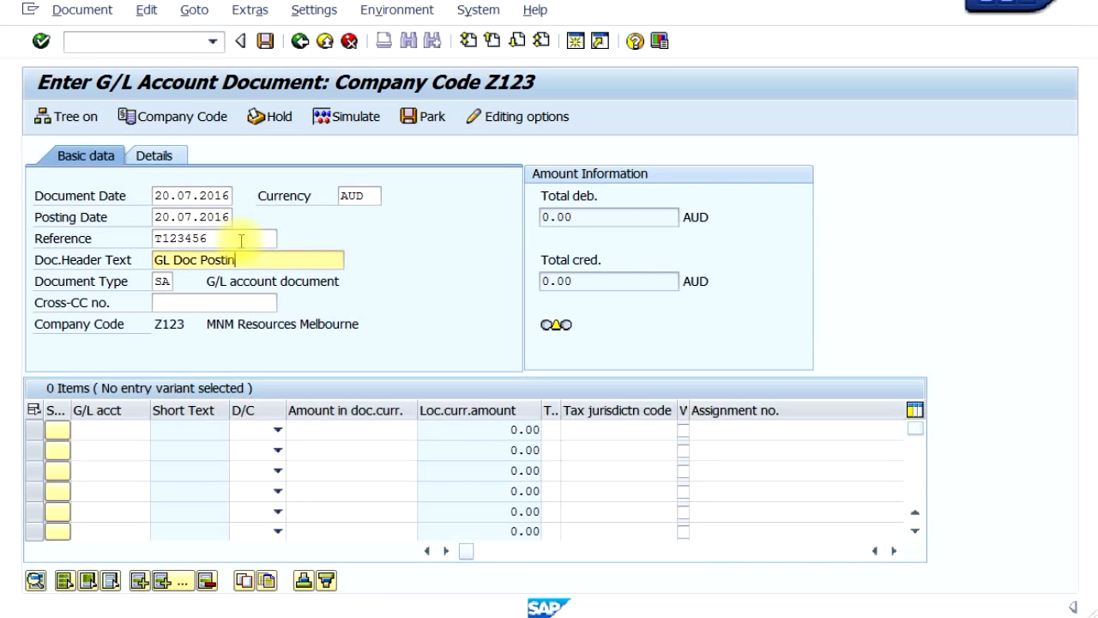
# Enter the first line item as a credit of 1000 to the ANZ Bank account 105000, looked up among the company code's G/L accounts
pyautogui.click(117, 433)
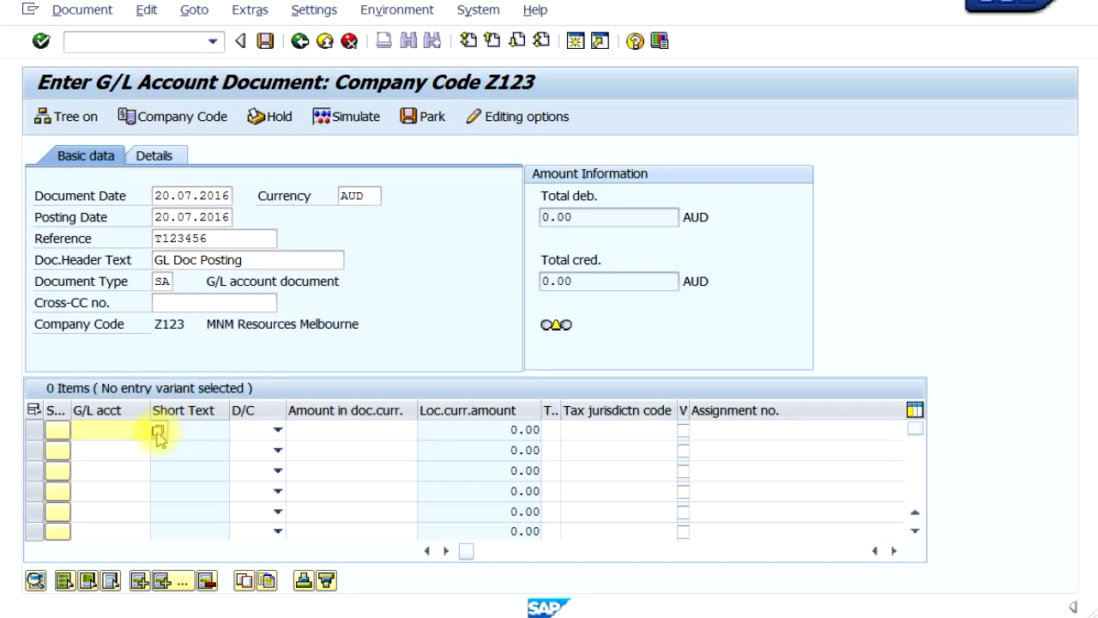
pyautogui.click(159, 433)
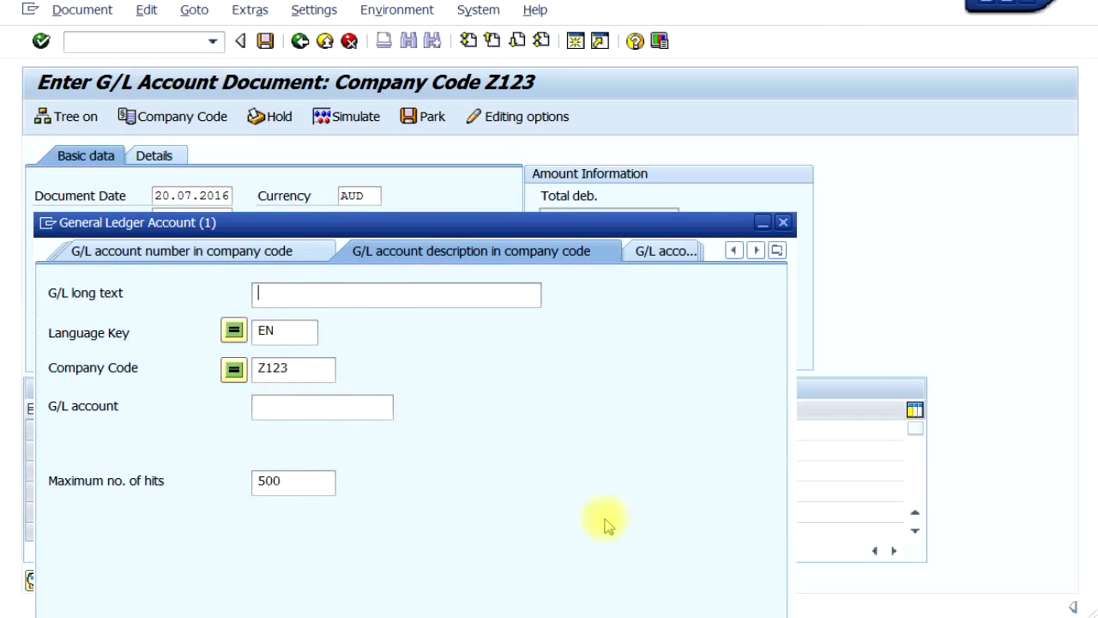
pyautogui.moveTo(607, 229); pyautogui.dragTo(633, 135)
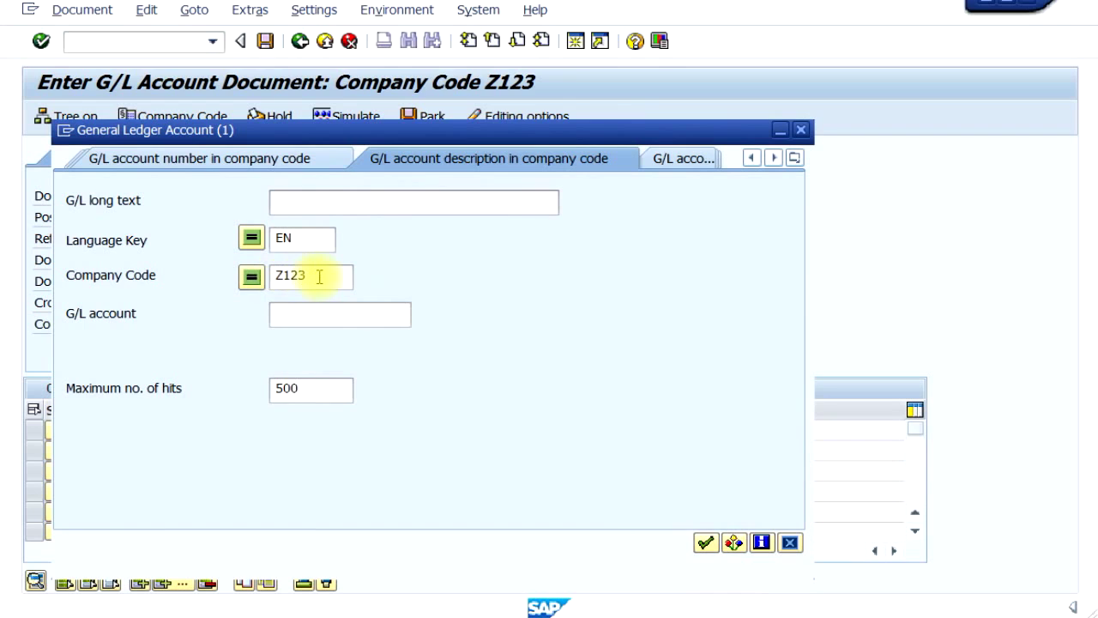
pyautogui.click(706, 542)
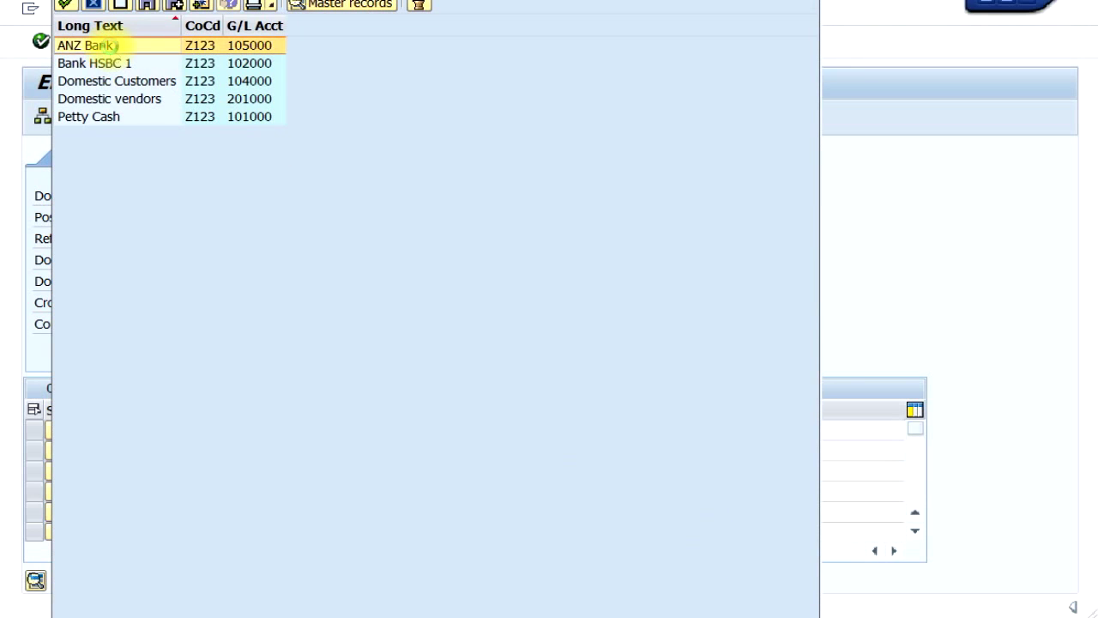
pyautogui.doubleClick(113, 45)
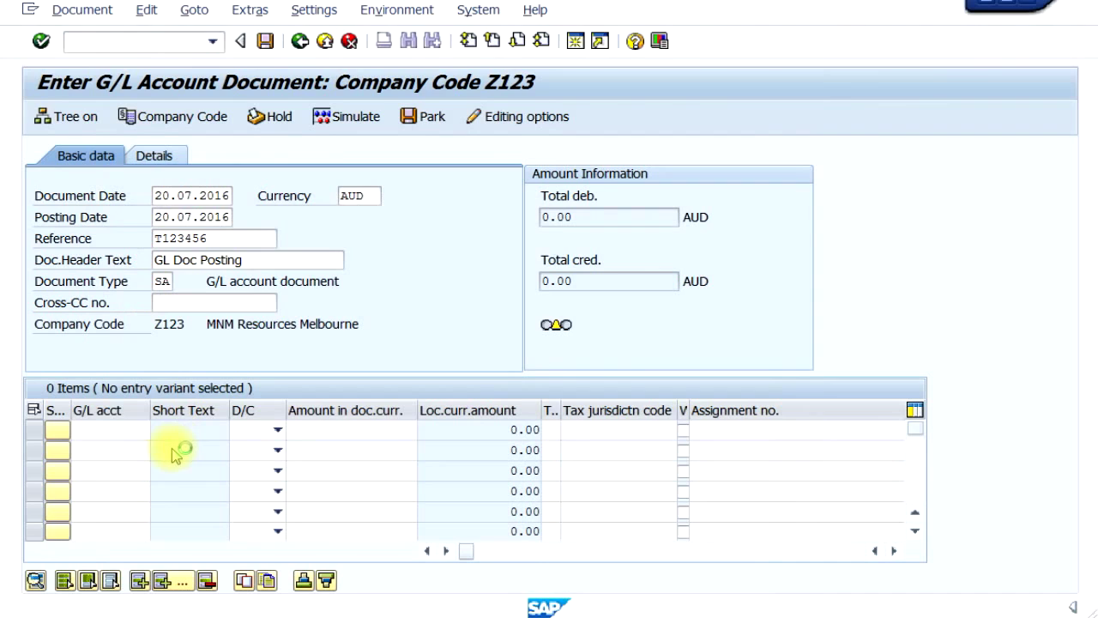
pyautogui.click(277, 429)
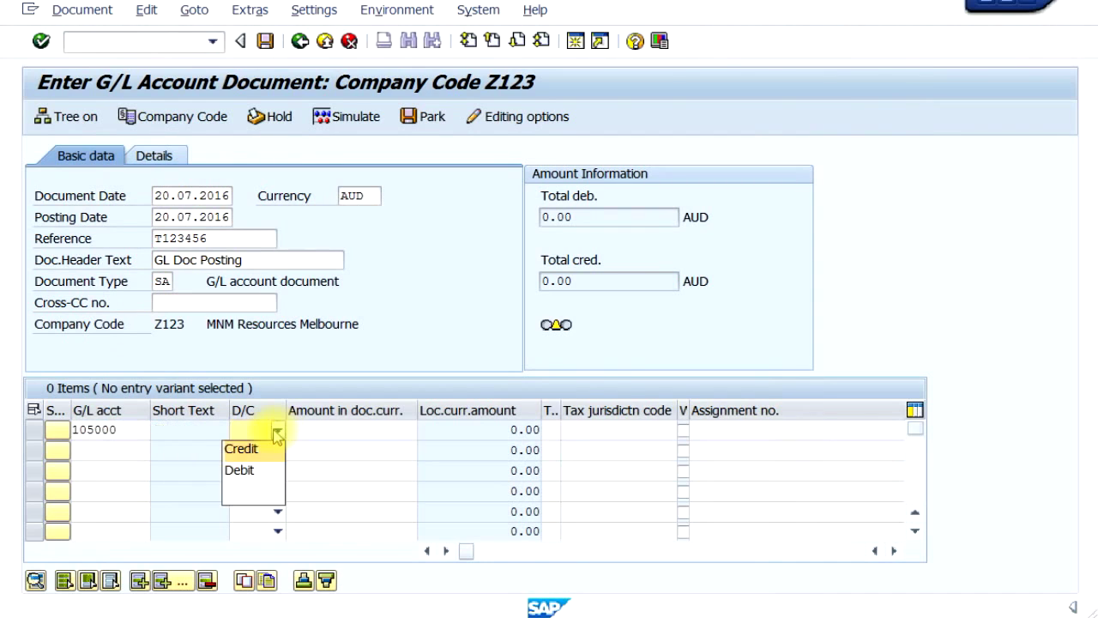
pyautogui.click(242, 449)
pyautogui.click(331, 434)
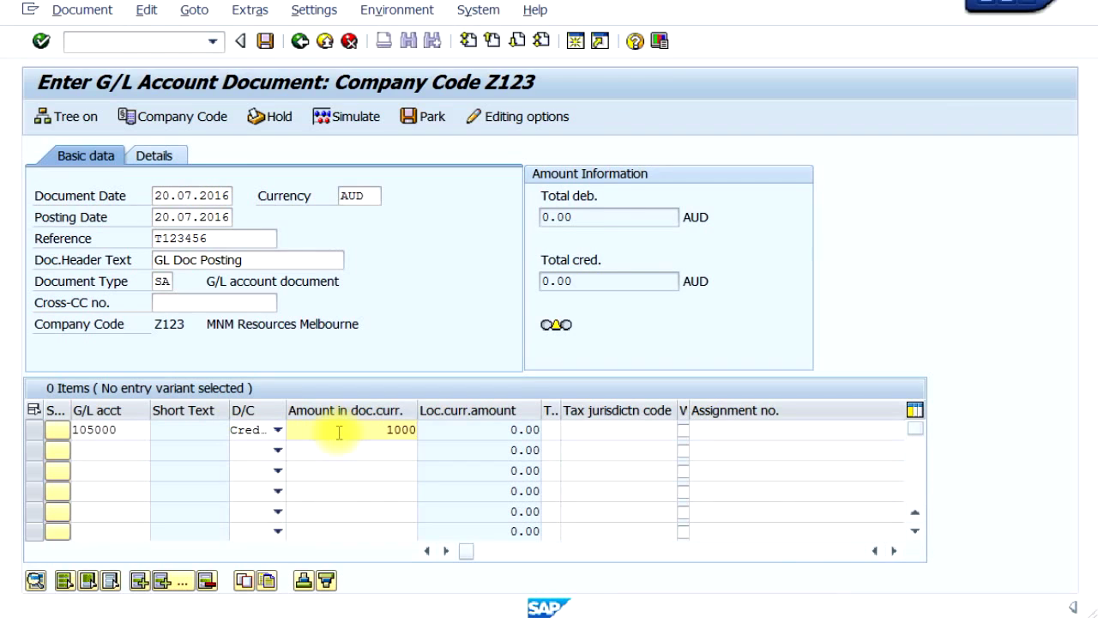
# Enter the second line item as a debit of 1000 to the Petty Cash account 101000, looked up among the G/L accounts
pyautogui.click(88, 453)
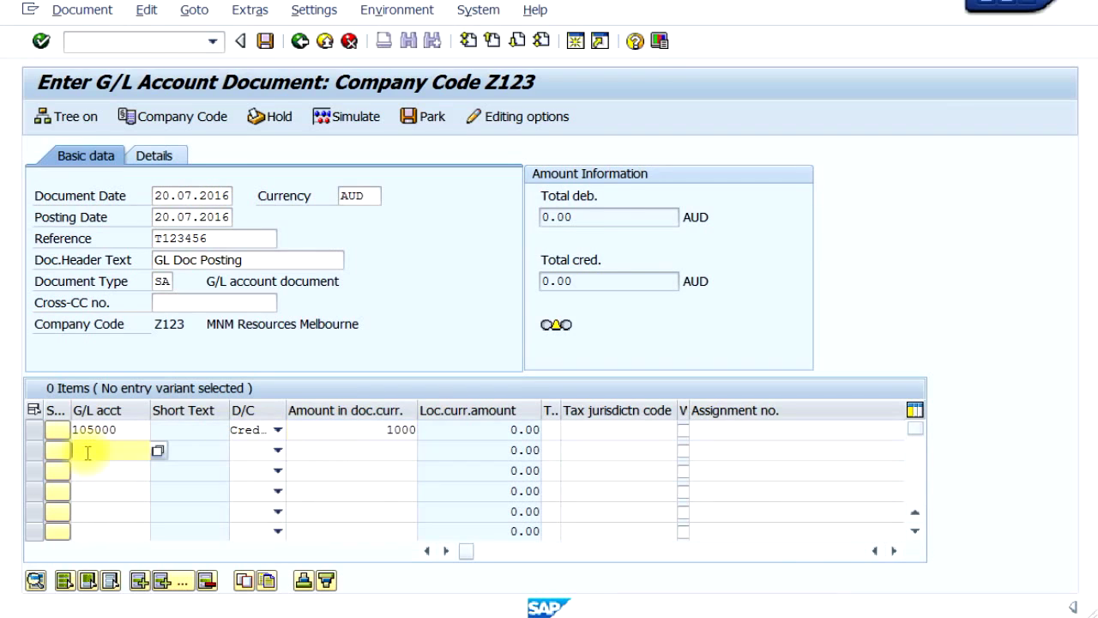
pyautogui.click(158, 452)
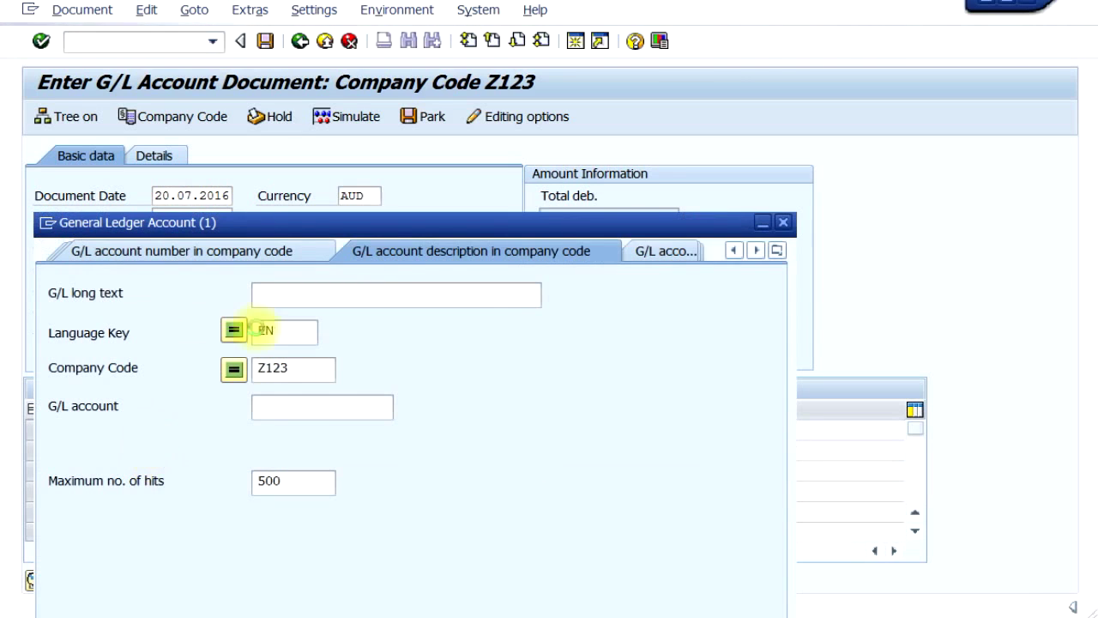
pyautogui.click(783, 223)
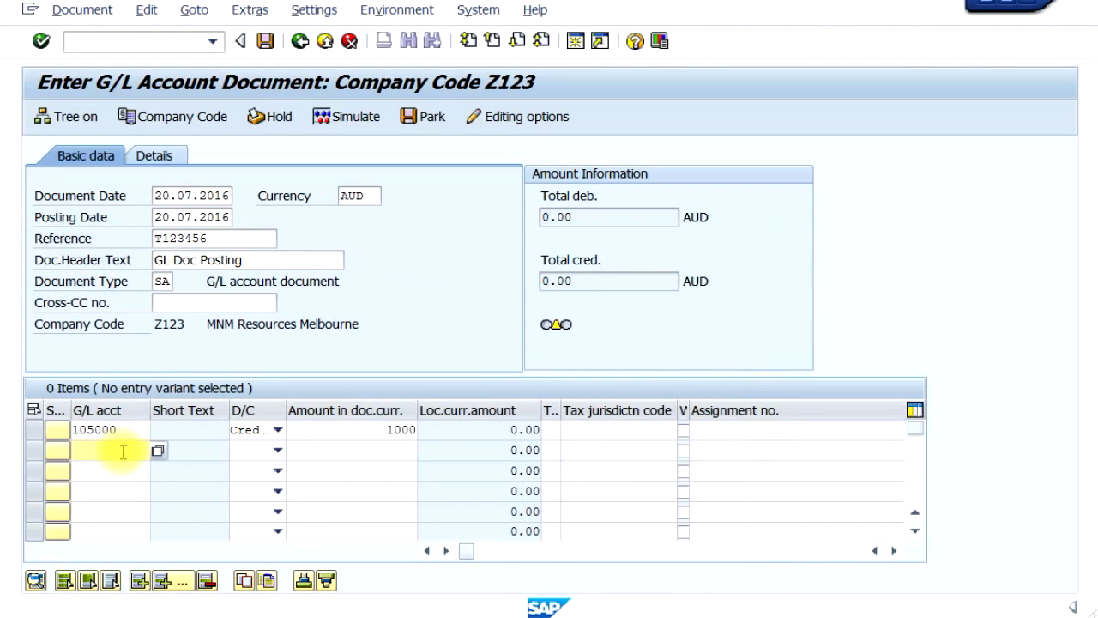
pyautogui.press('F4')
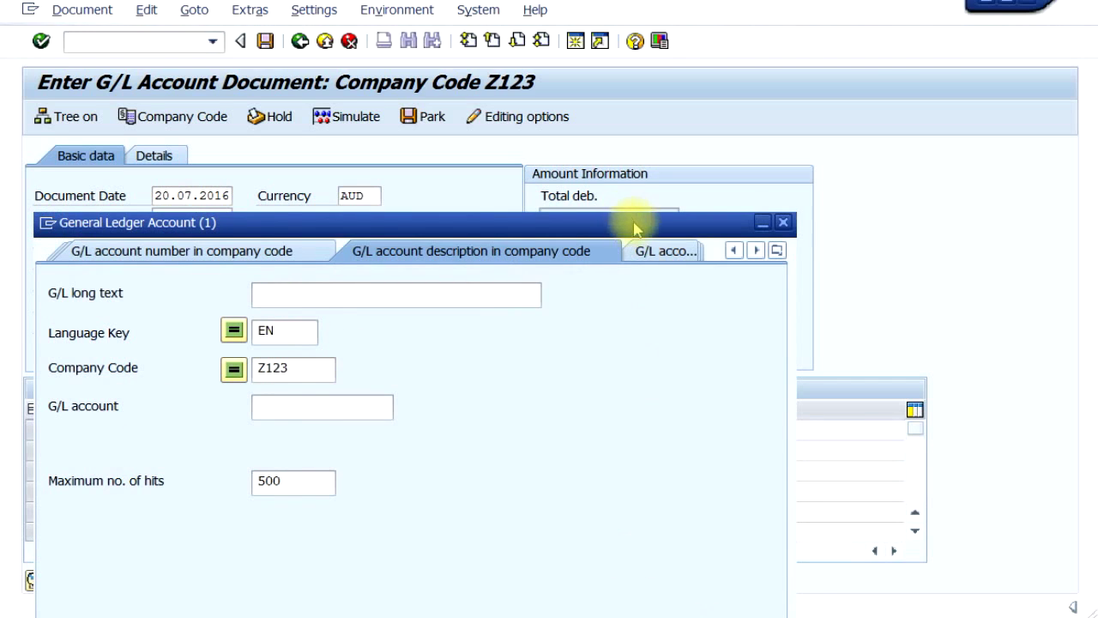
pyautogui.moveTo(633, 226); pyautogui.dragTo(642, 146)
pyautogui.click(697, 554)
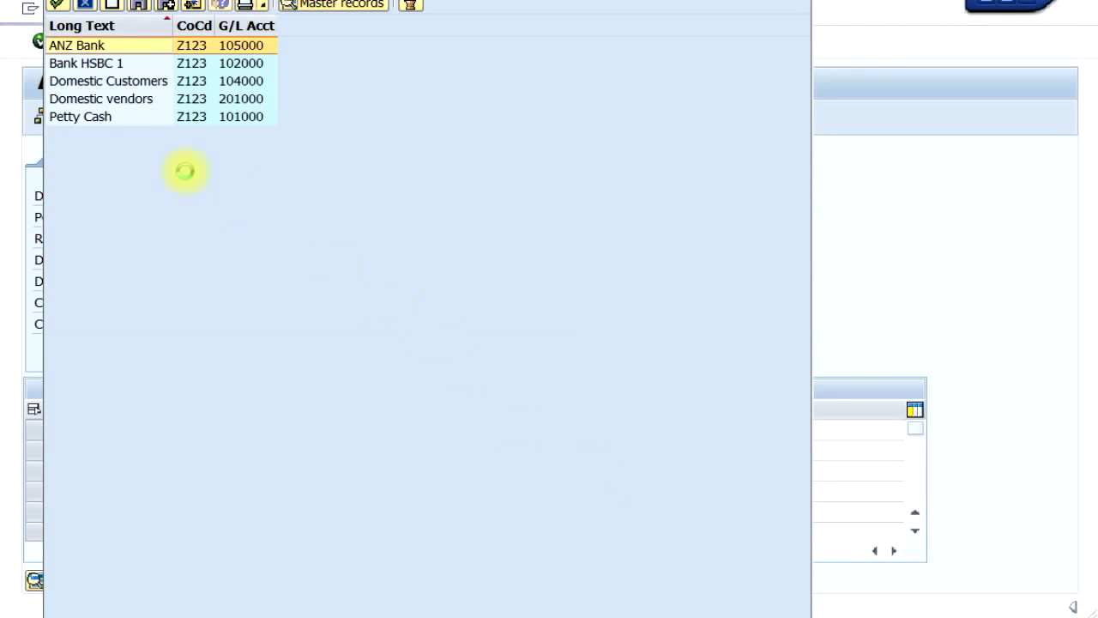
pyautogui.doubleClick(91, 119)
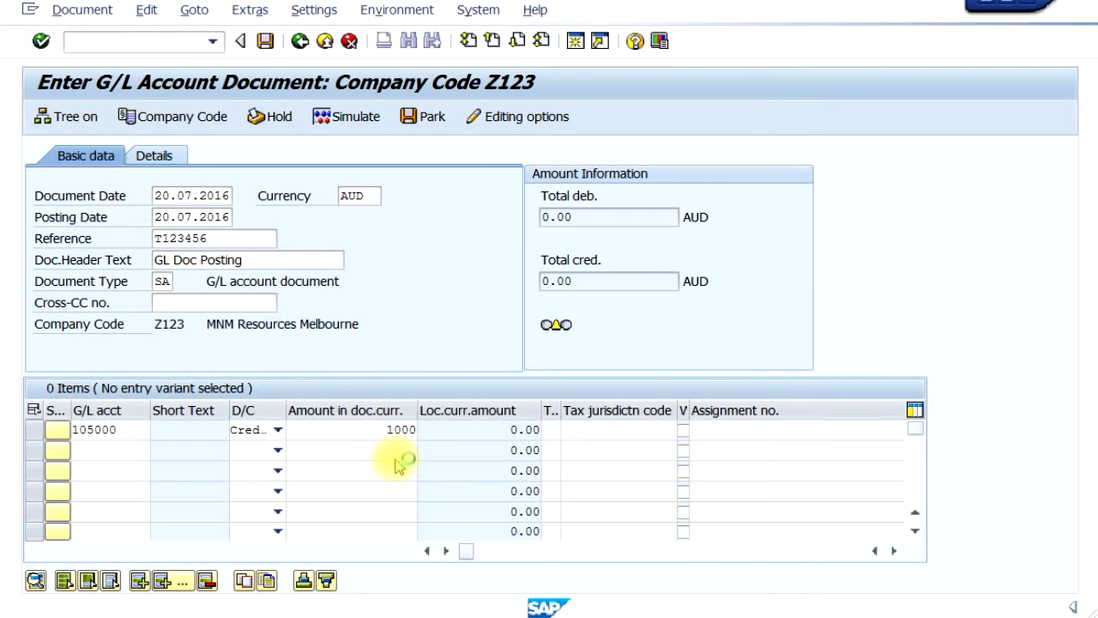
pyautogui.click(395, 451)
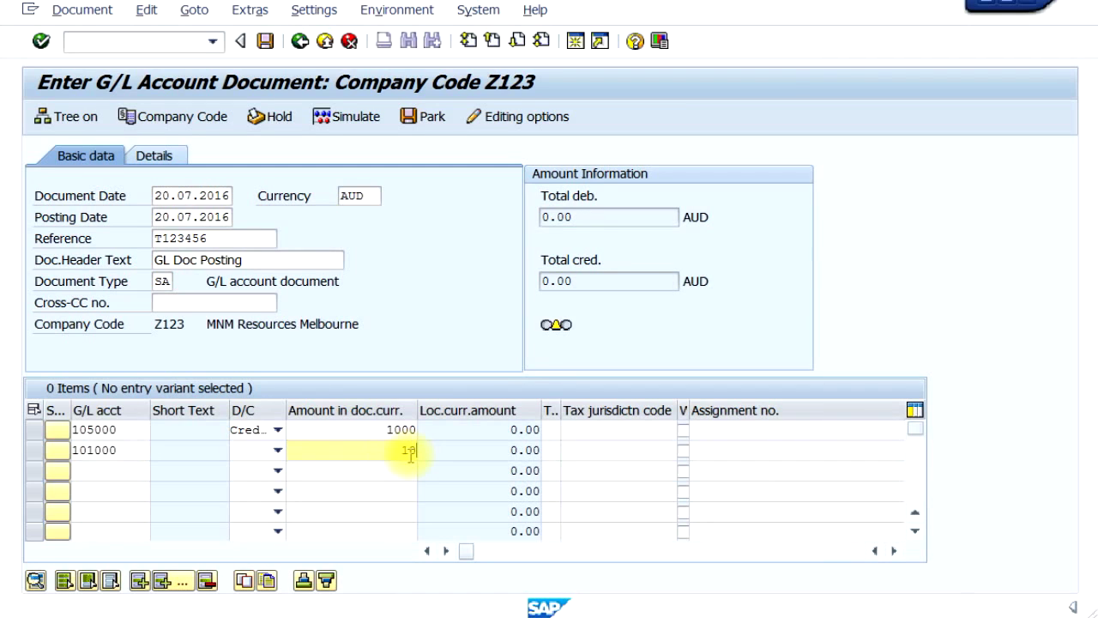
pyautogui.click(277, 450)
pyautogui.click(254, 486)
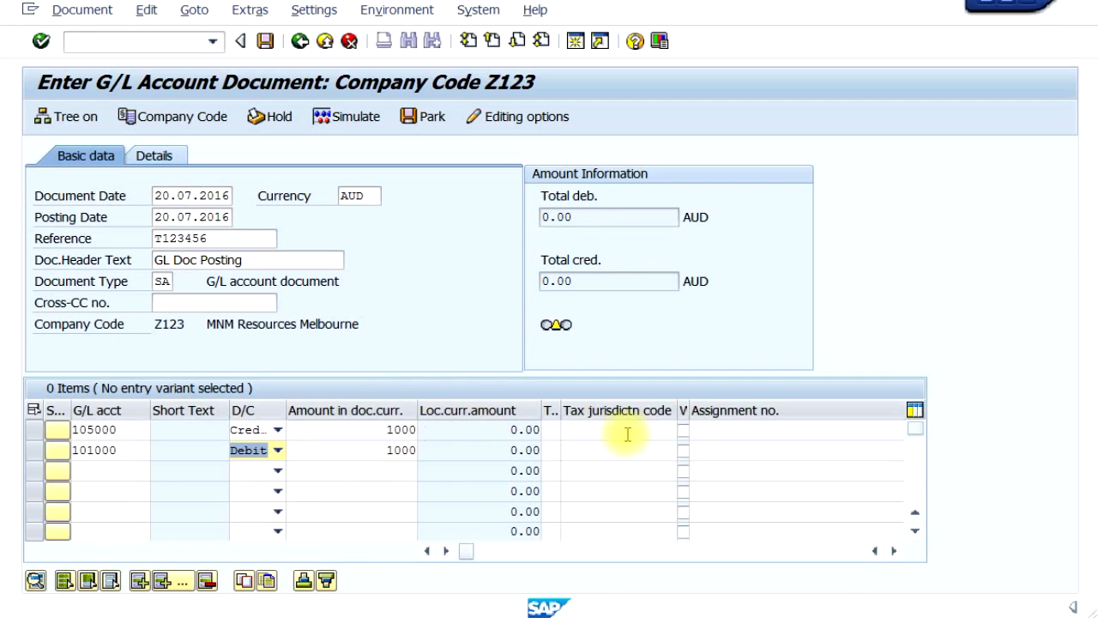
# Widen the line items' tax code column and validate the document, accepting the future date
pyautogui.moveTo(558, 419); pyautogui.dragTo(620, 409)
pyautogui.click(569, 430)
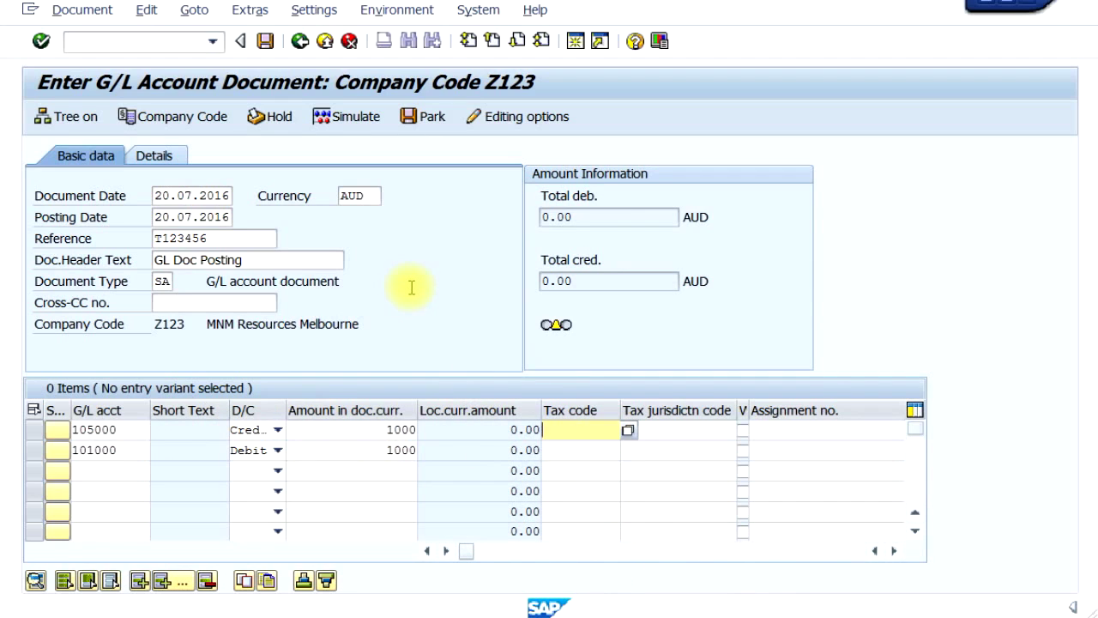
pyautogui.press('Return')
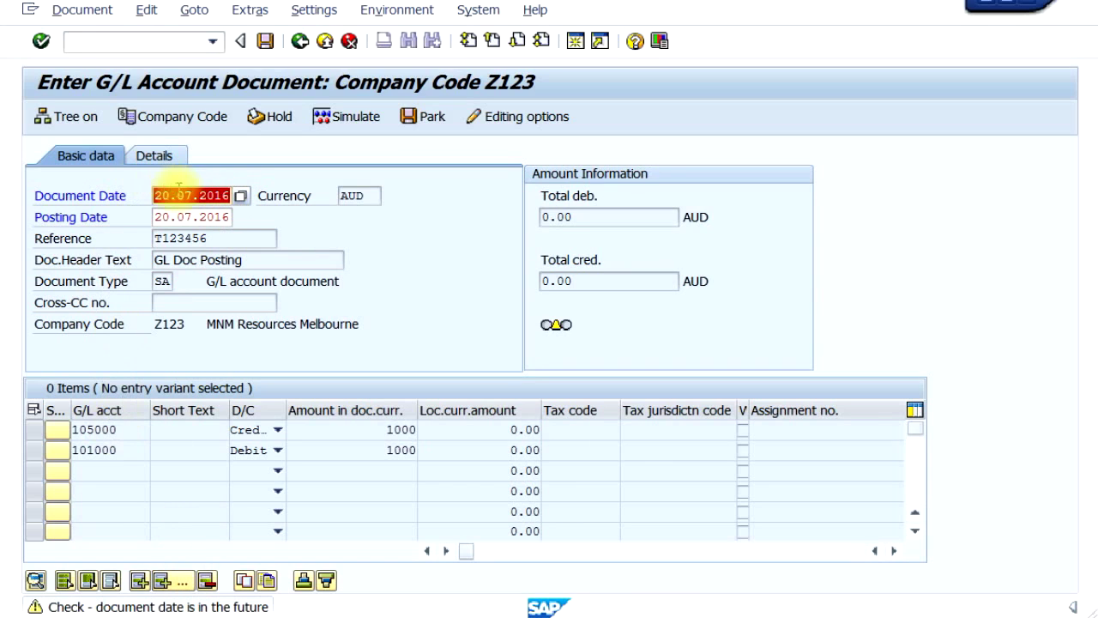
pyautogui.click(182, 193)
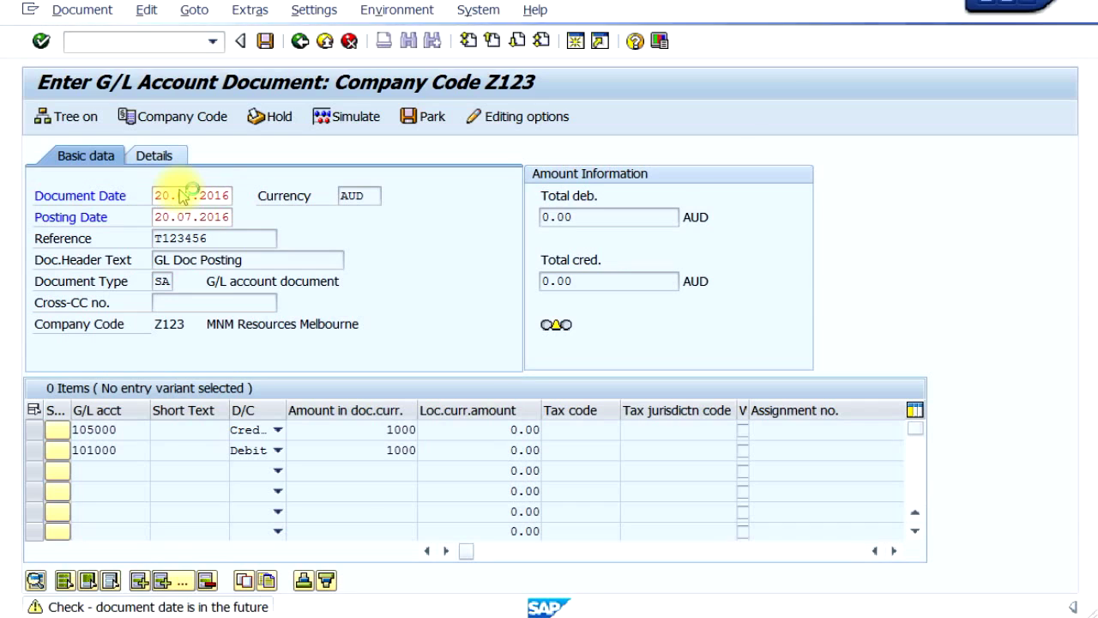
pyautogui.press('Return')
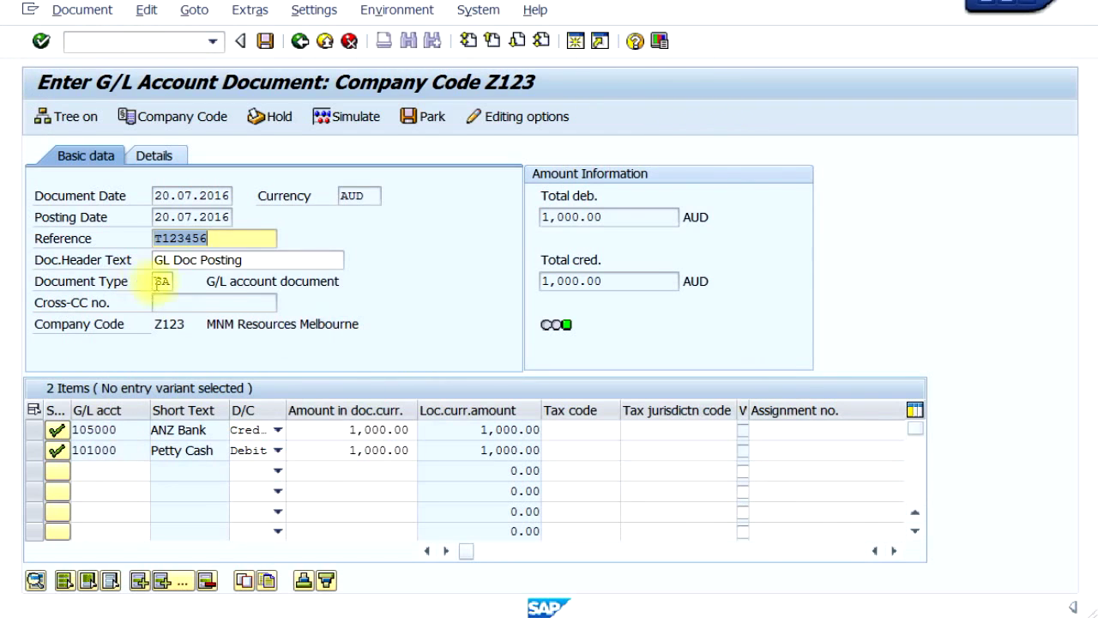
# Inspect the document type field and the company code selection dialog, and cancel the dialog
pyautogui.click(168, 282)
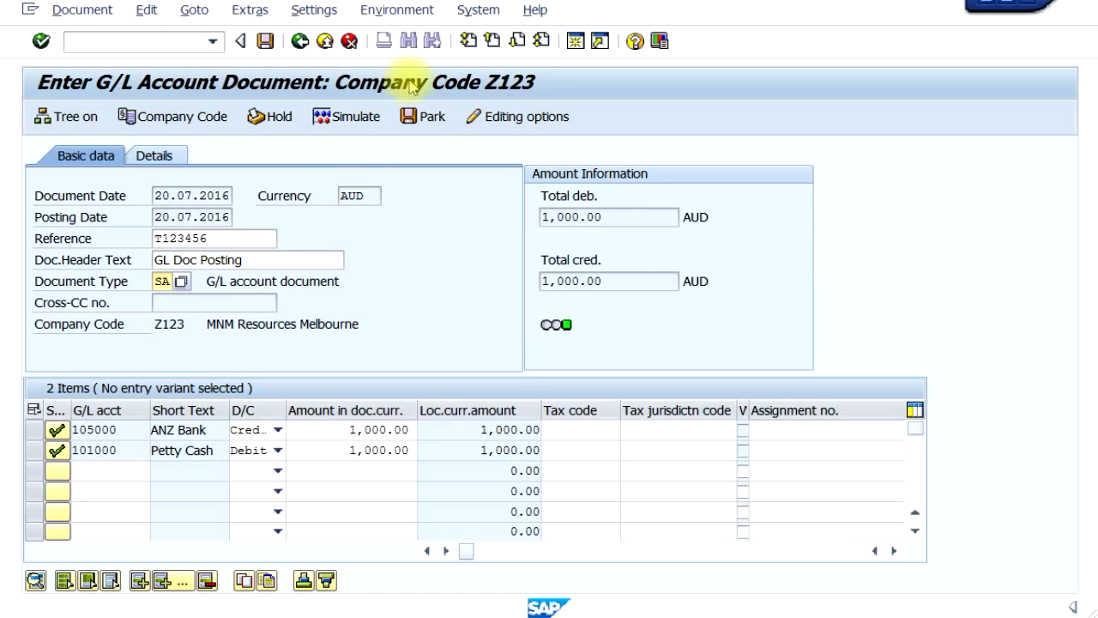
pyautogui.click(179, 118)
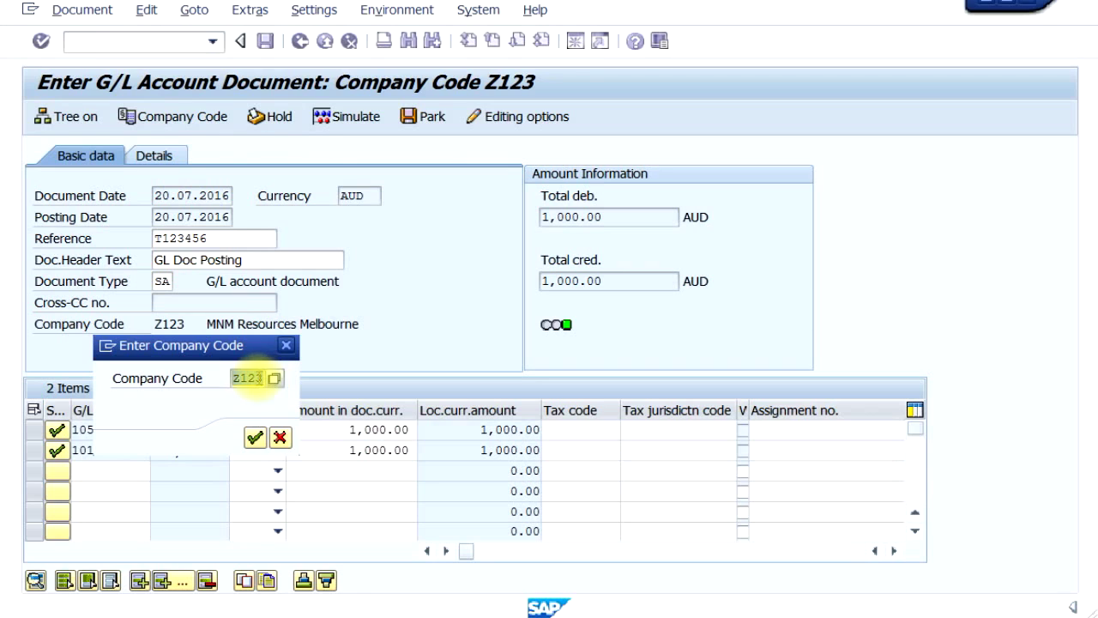
pyautogui.click(279, 438)
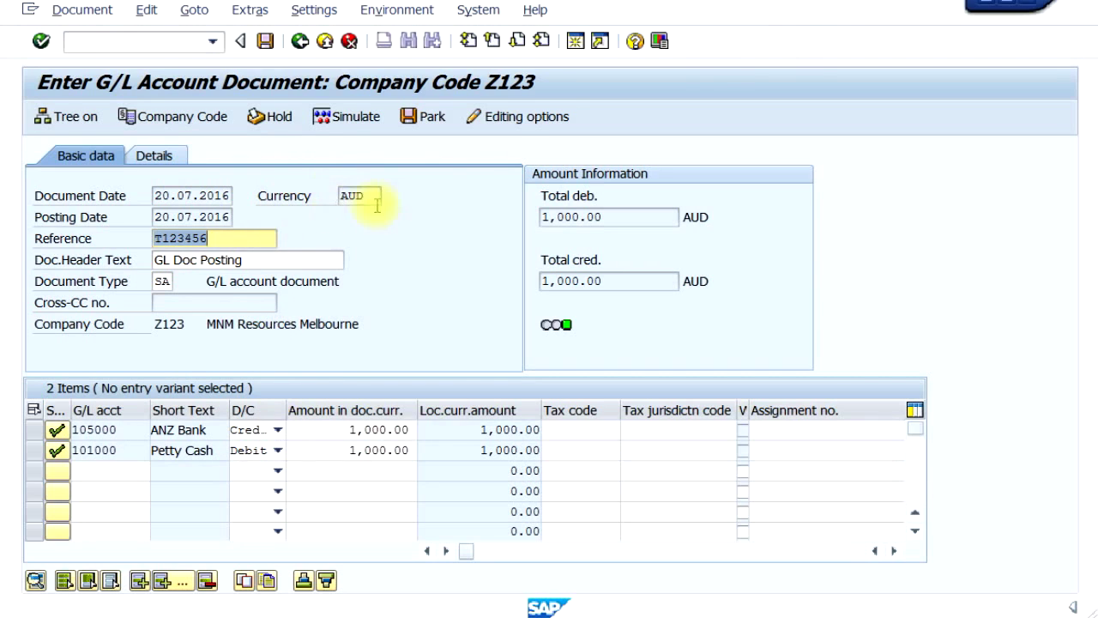
# Review the accounting editing options for document entry, including the document type option choices, and return to the G/L document
pyautogui.click(501, 121)
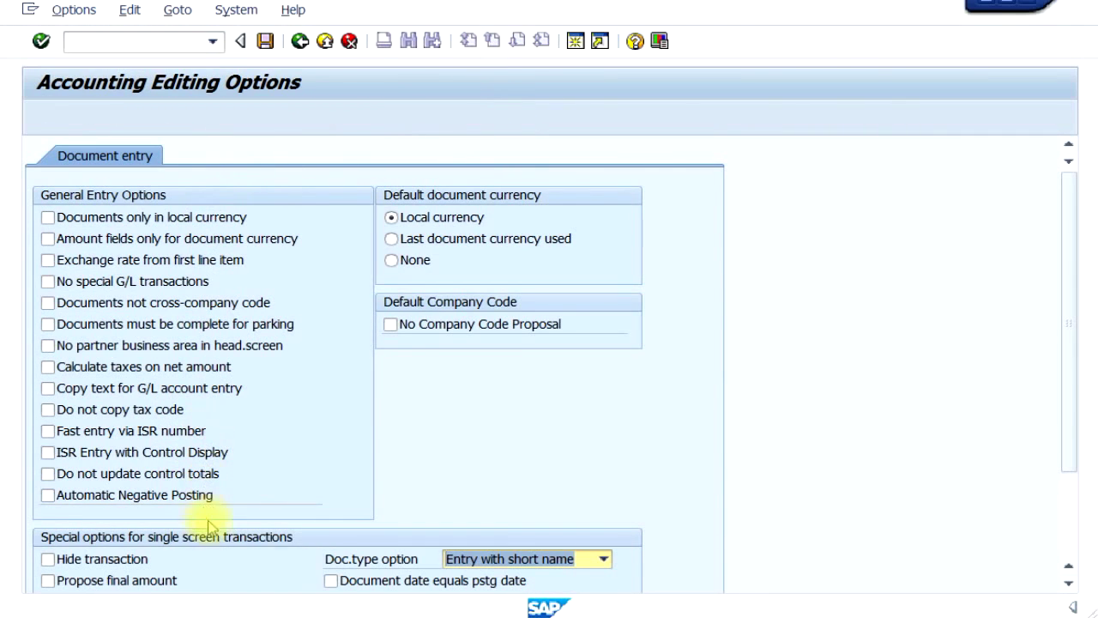
pyautogui.scroll(-1, 461, 477)
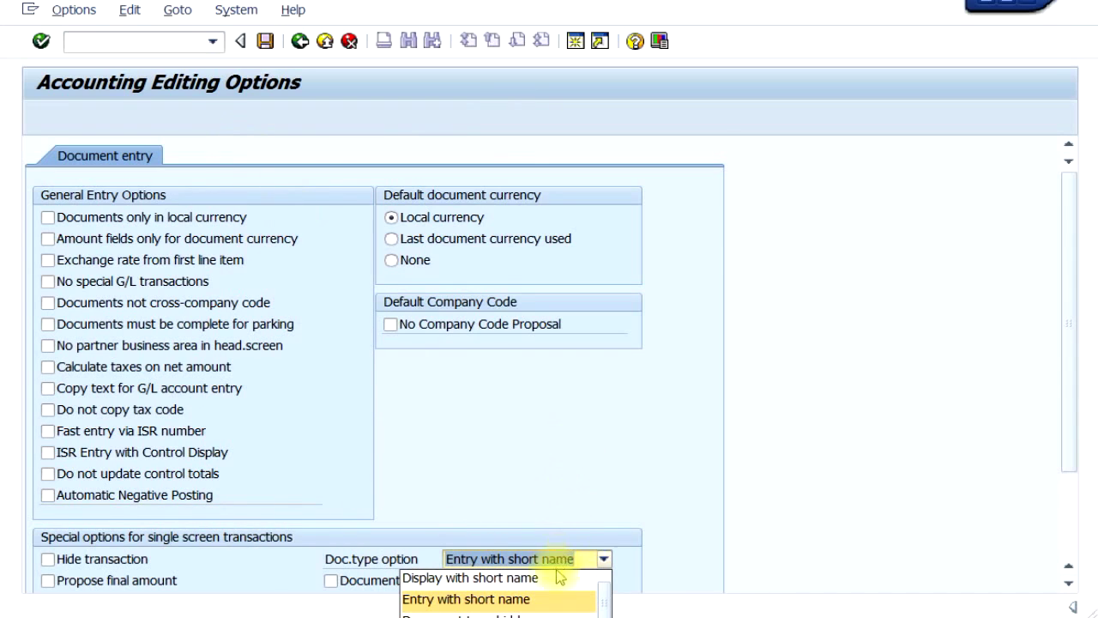
pyautogui.click(590, 519)
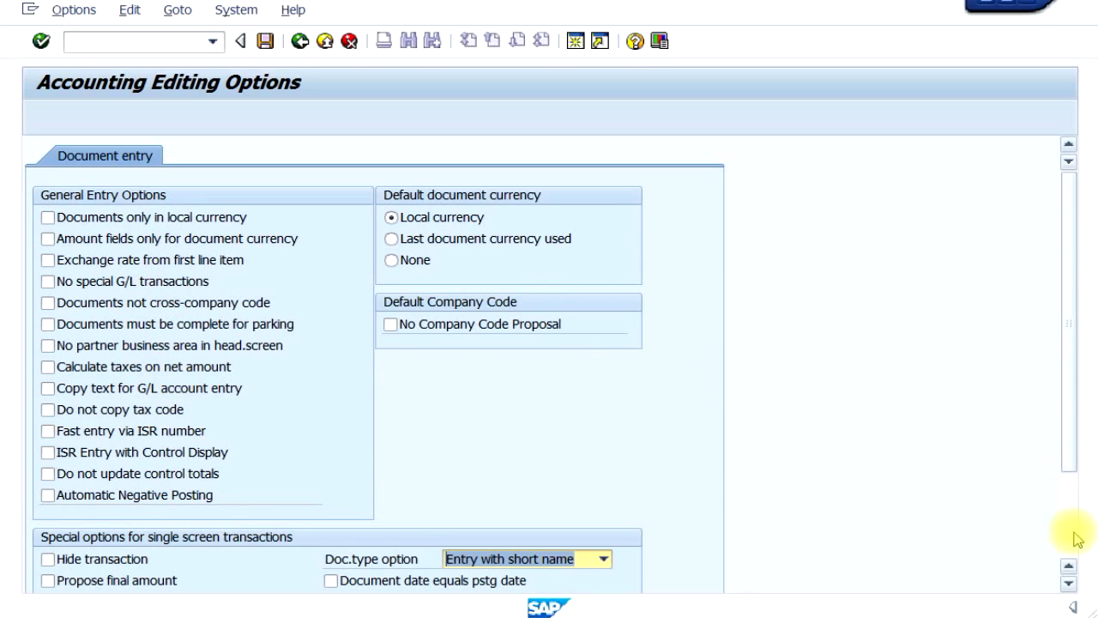
pyautogui.scroll(-3, 1077, 536)
pyautogui.scroll(3, 1076, 489)
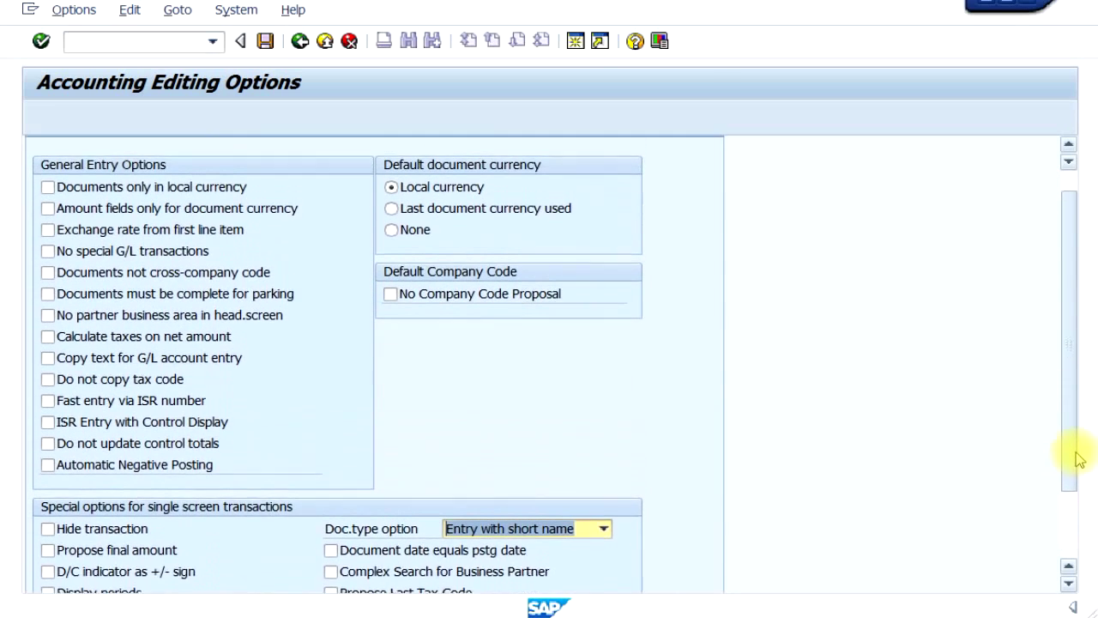
pyautogui.click(298, 47)
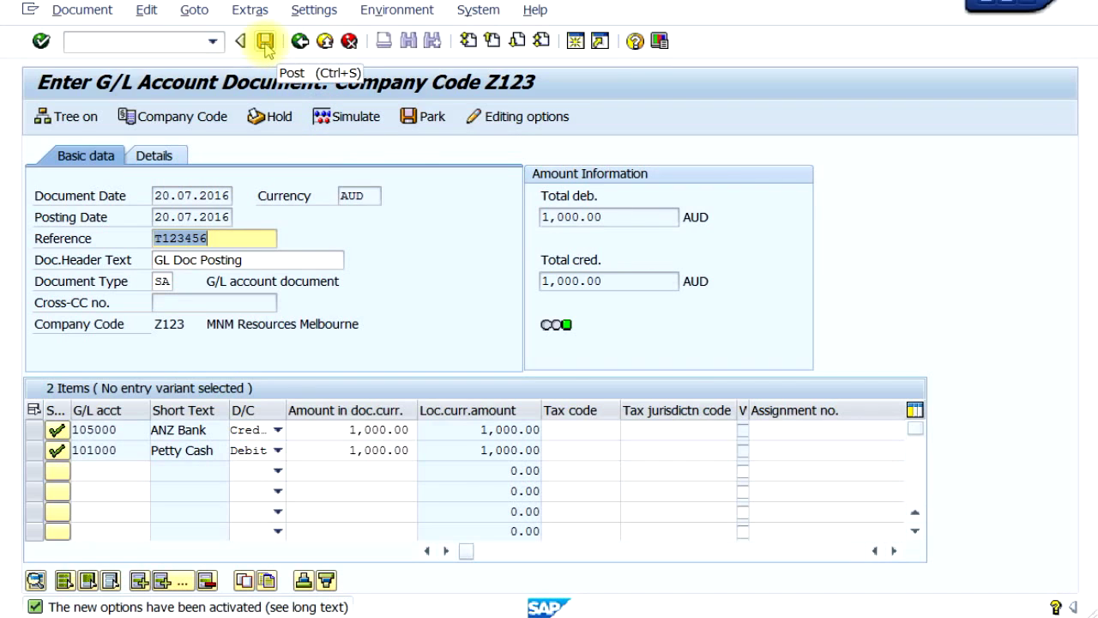
# Simulate the G/L account document and post it in company code Z123
pyautogui.click(345, 120)
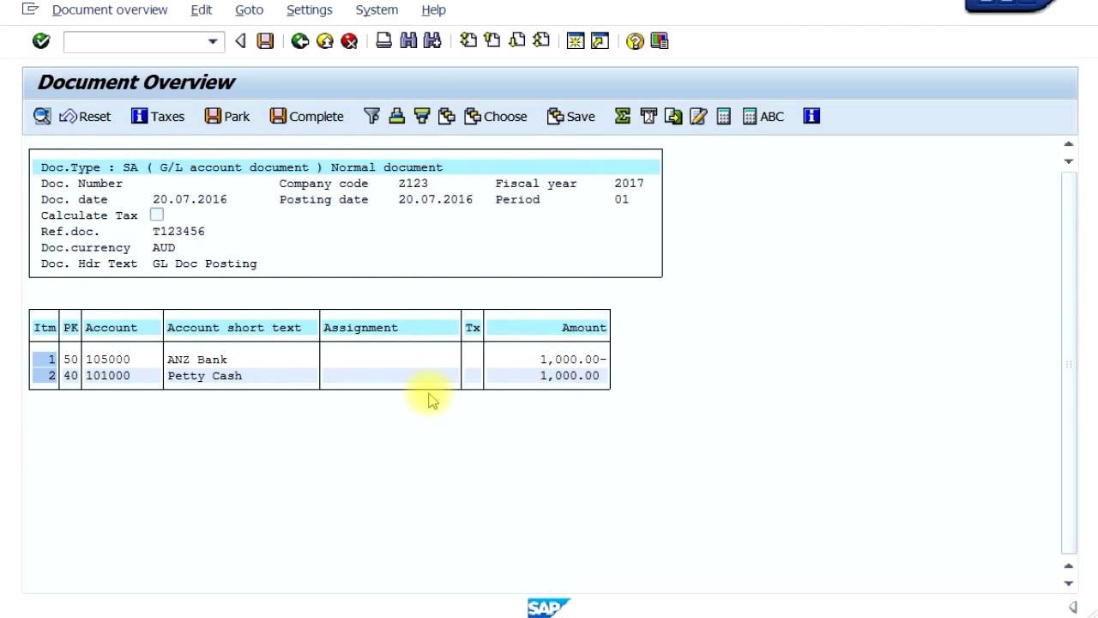
pyautogui.click(266, 43)
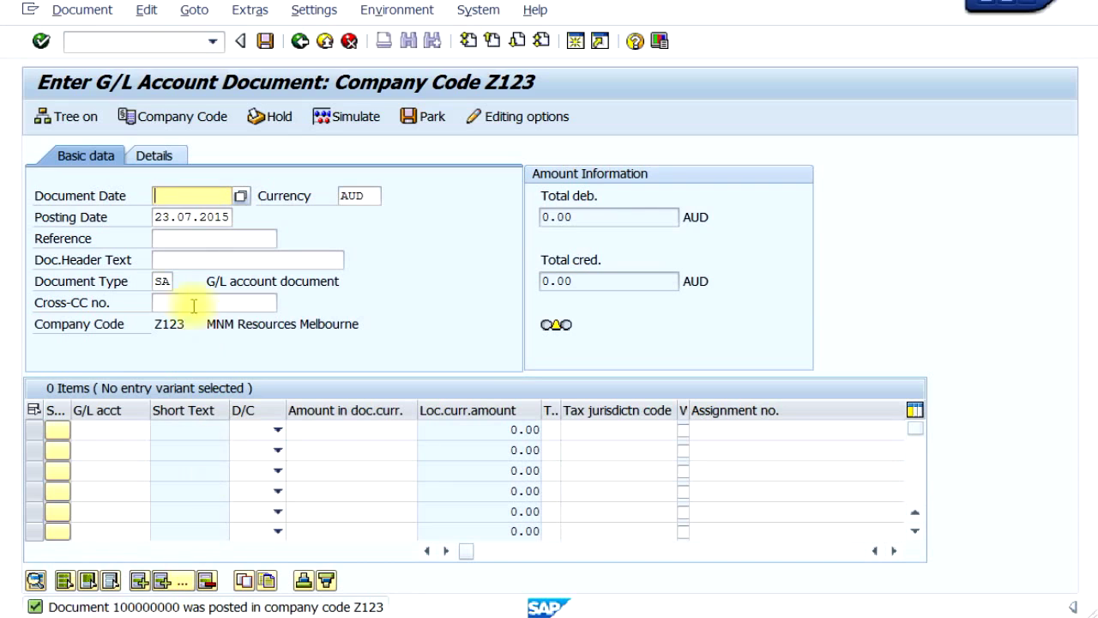
# Display the posted G/L document in data entry view and examine its line items
pyautogui.click(94, 13)
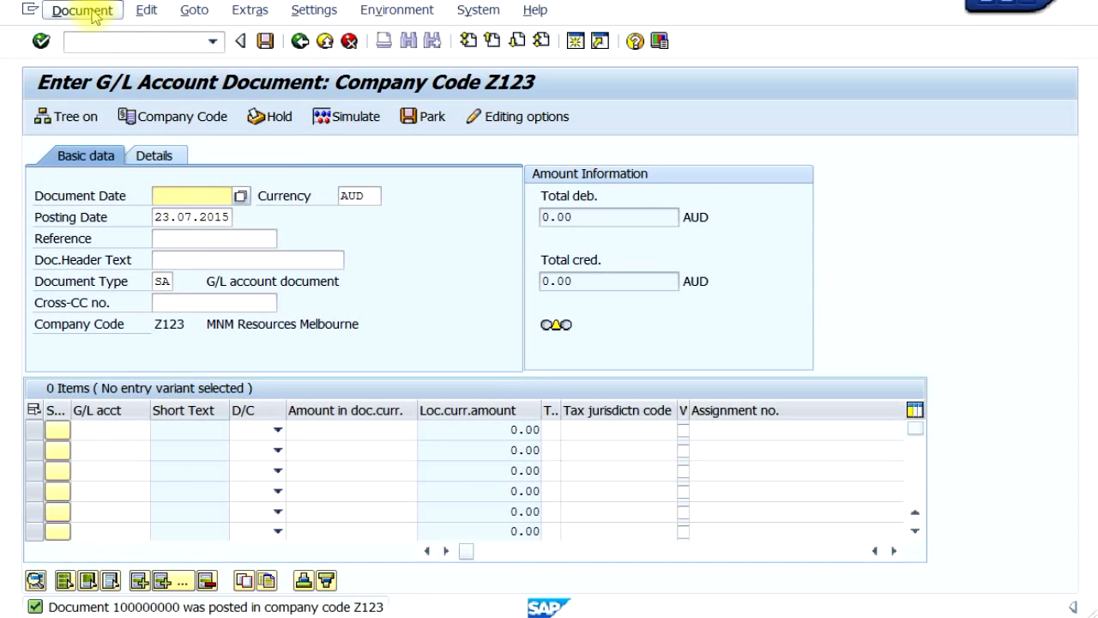
pyautogui.click(100, 60)
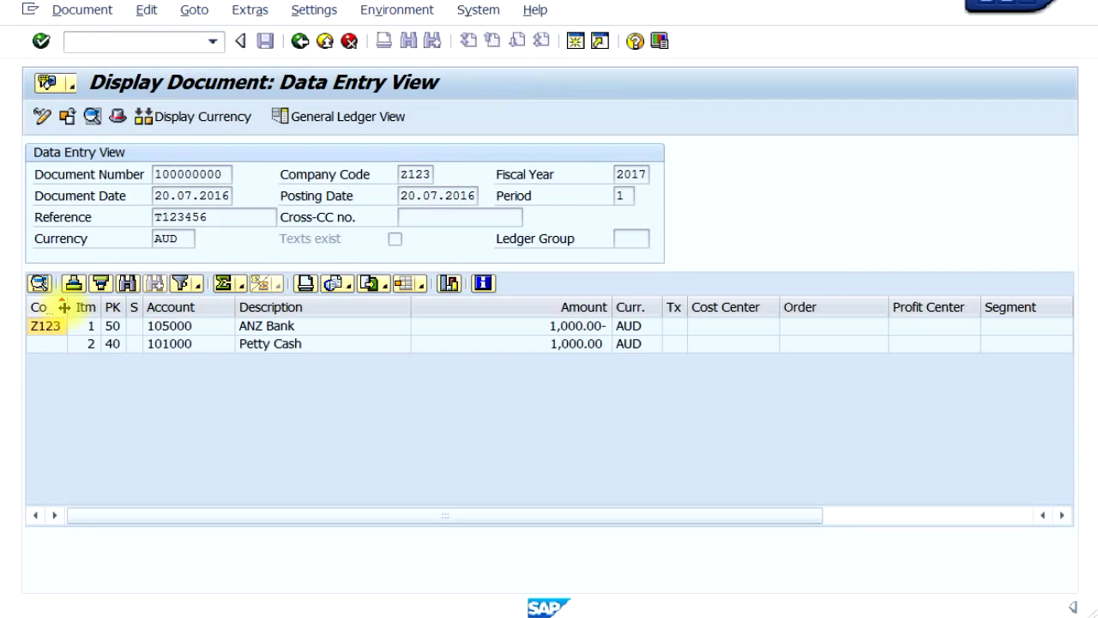
pyautogui.moveTo(64, 307); pyautogui.dragTo(91, 310)
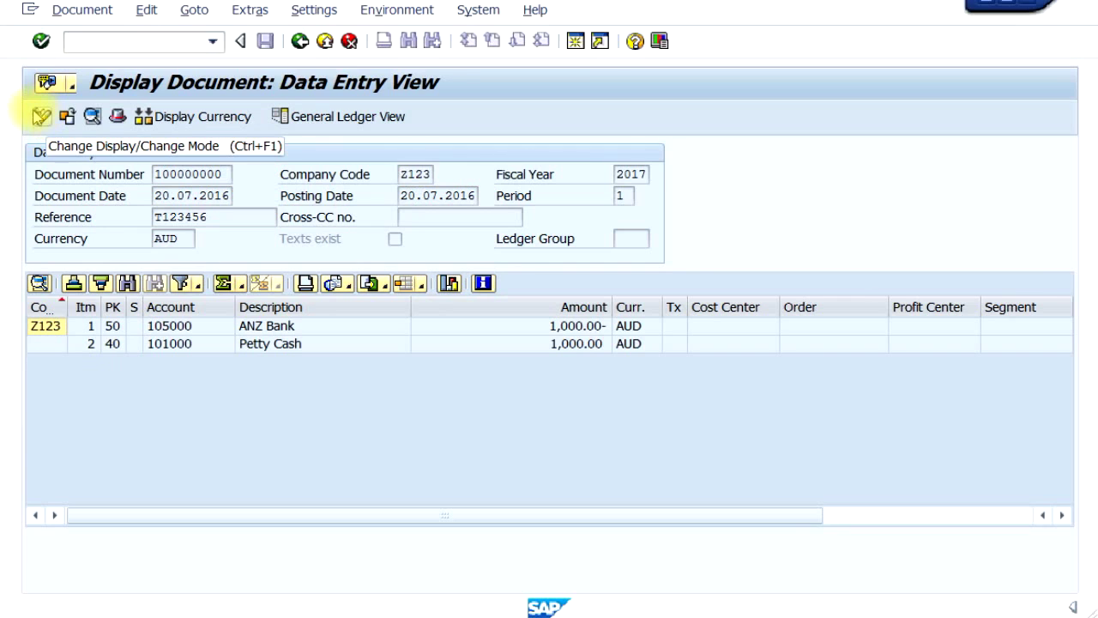
# Switch the posted document to change mode, review the changeable fields of the ANZ Bank line item, and save the document
pyautogui.click(41, 120)
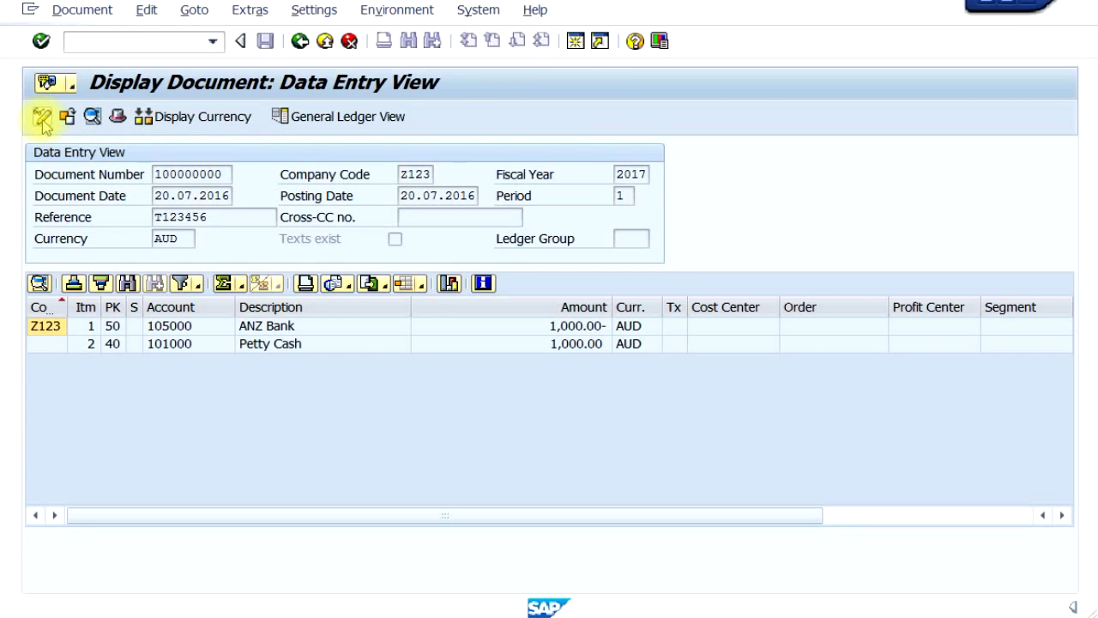
pyautogui.doubleClick(323, 326)
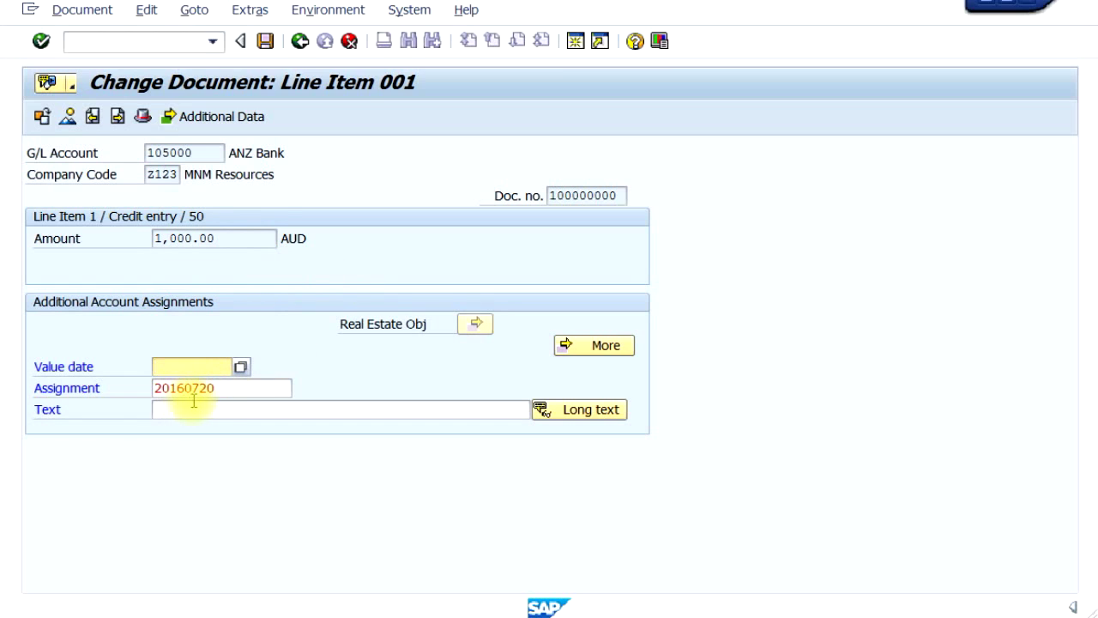
pyautogui.click(232, 387)
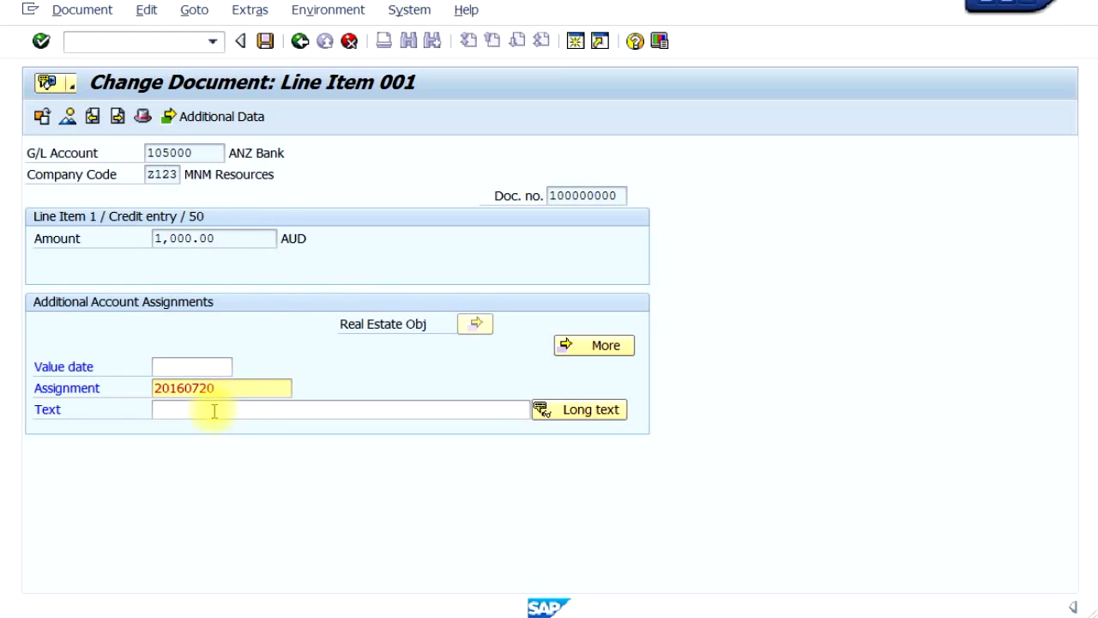
pyautogui.click(213, 410)
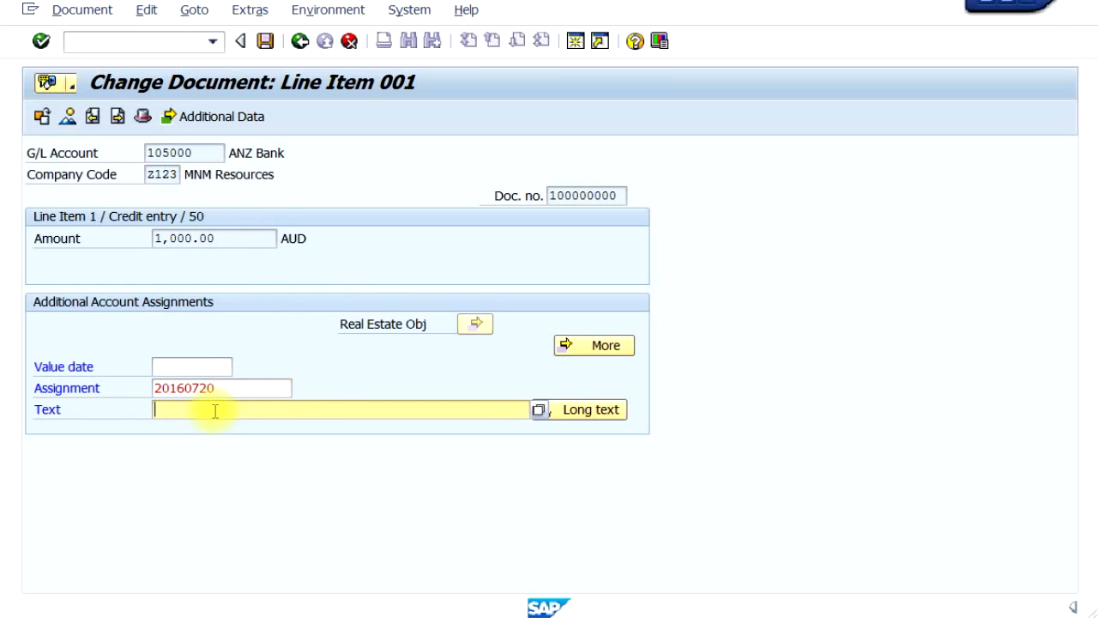
pyautogui.click(300, 41)
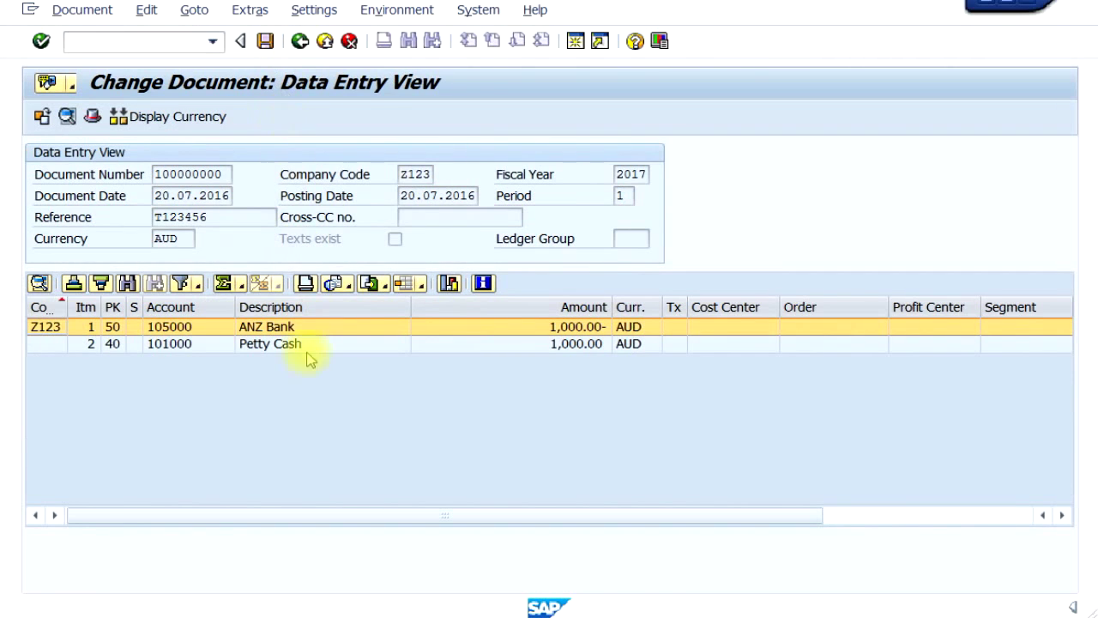
pyautogui.click(315, 345)
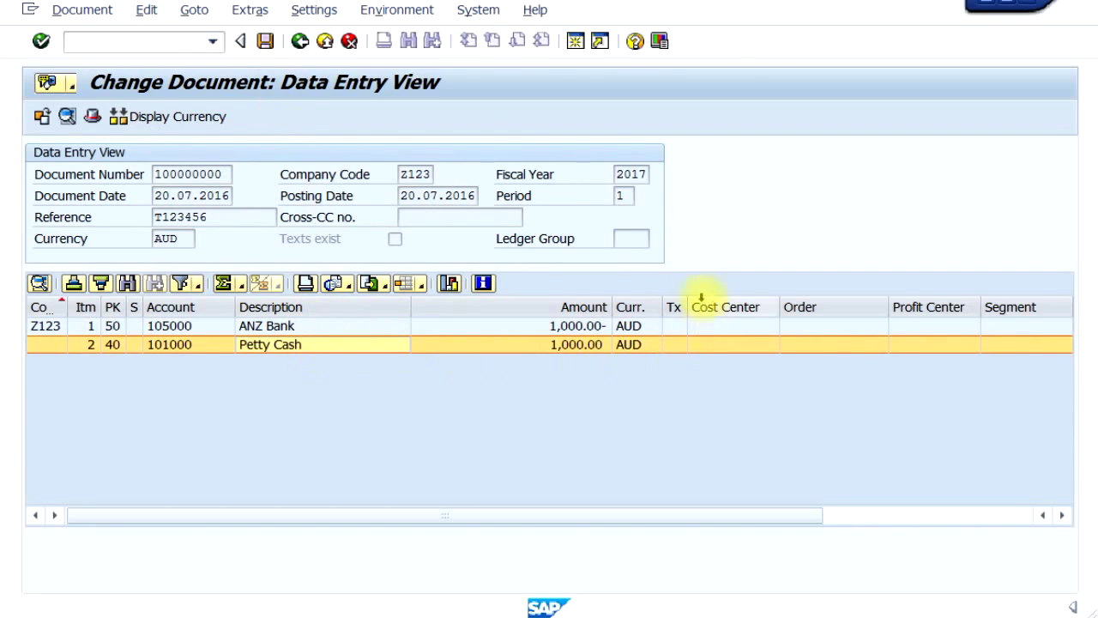
pyautogui.click(266, 42)
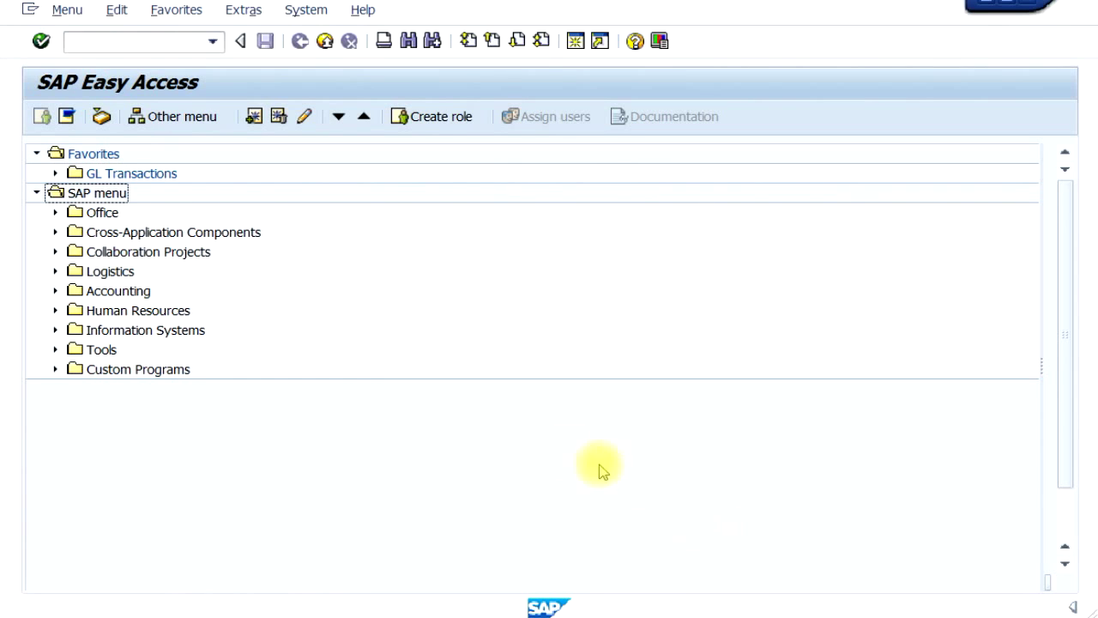
# Start the FB60 vendor invoice transaction from the Accounts Payable document entry transactions, using company code Z123
pyautogui.click(55, 292)
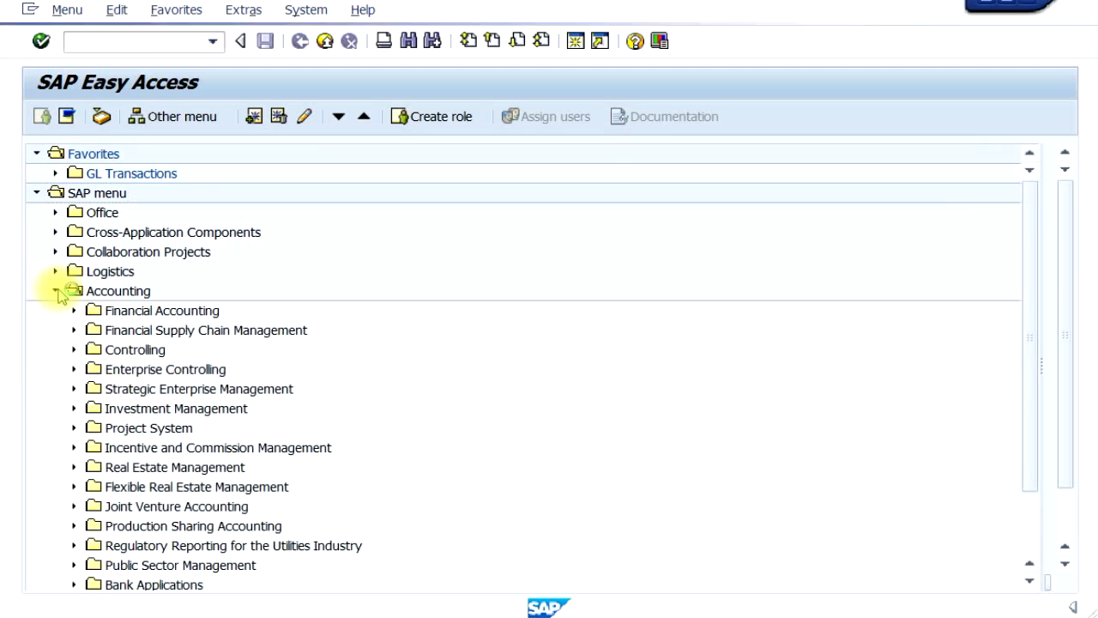
pyautogui.click(74, 311)
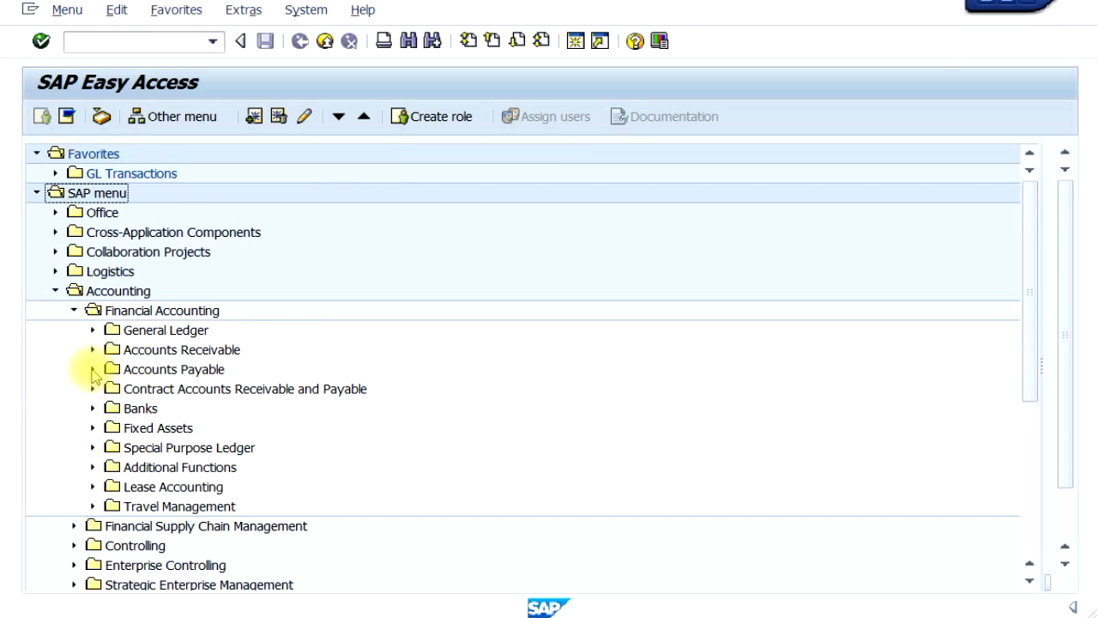
pyautogui.click(93, 370)
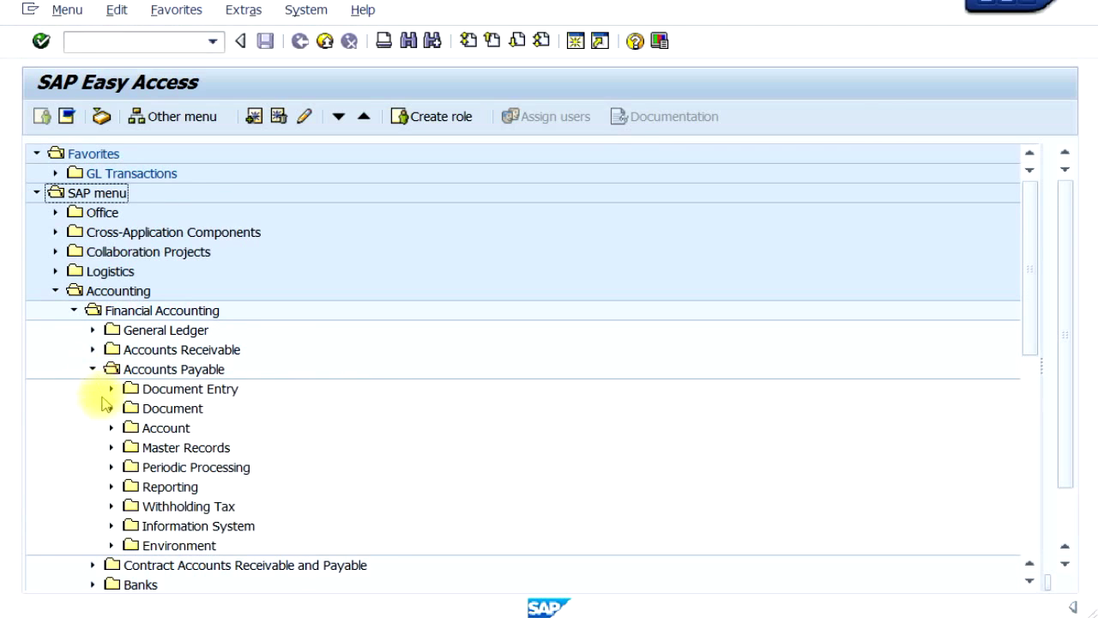
pyautogui.click(111, 389)
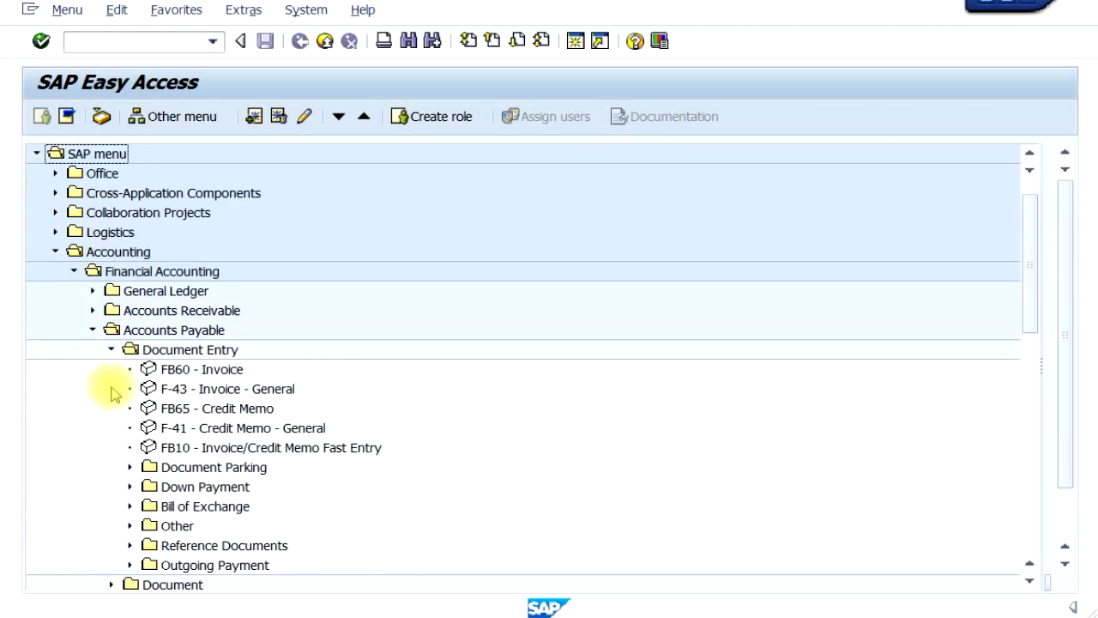
pyautogui.click(184, 372)
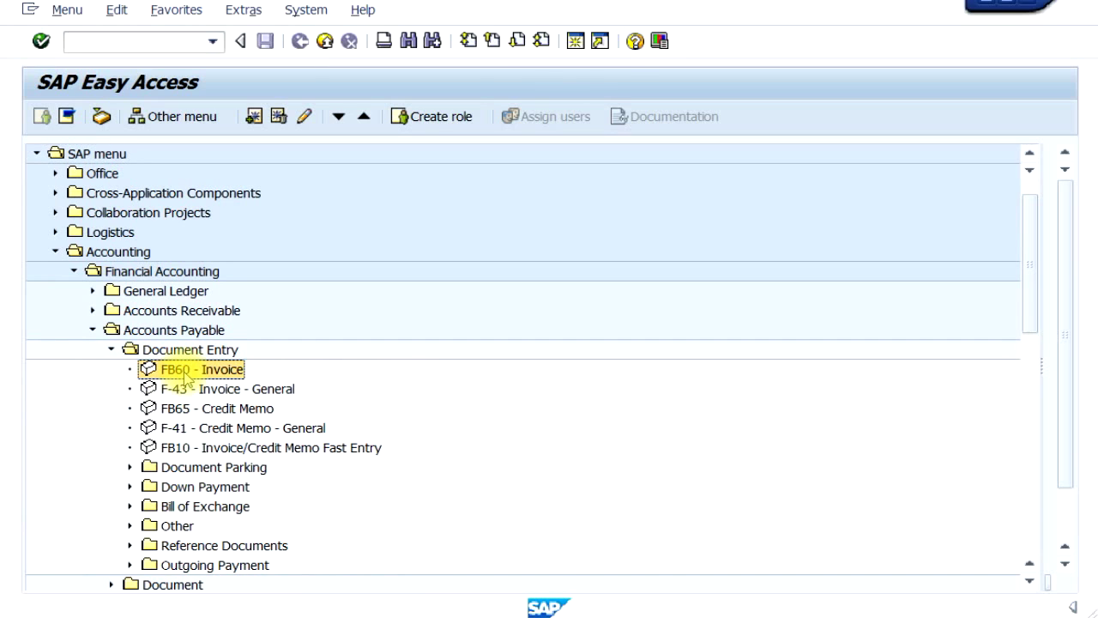
pyautogui.doubleClick(188, 375)
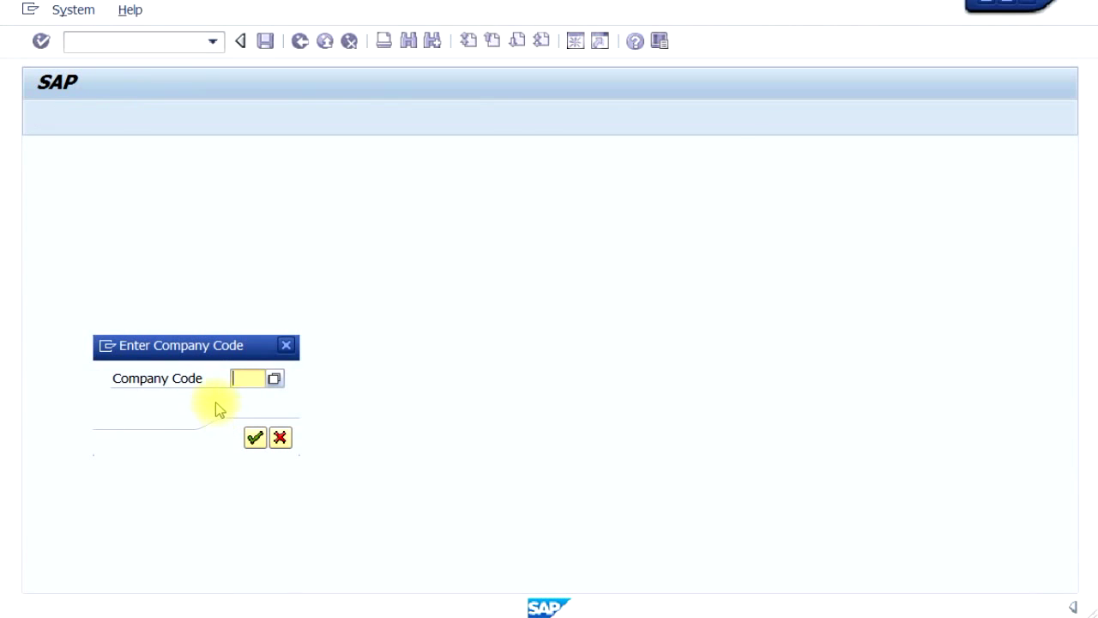
pyautogui.write('z123')
pyautogui.press('Return')
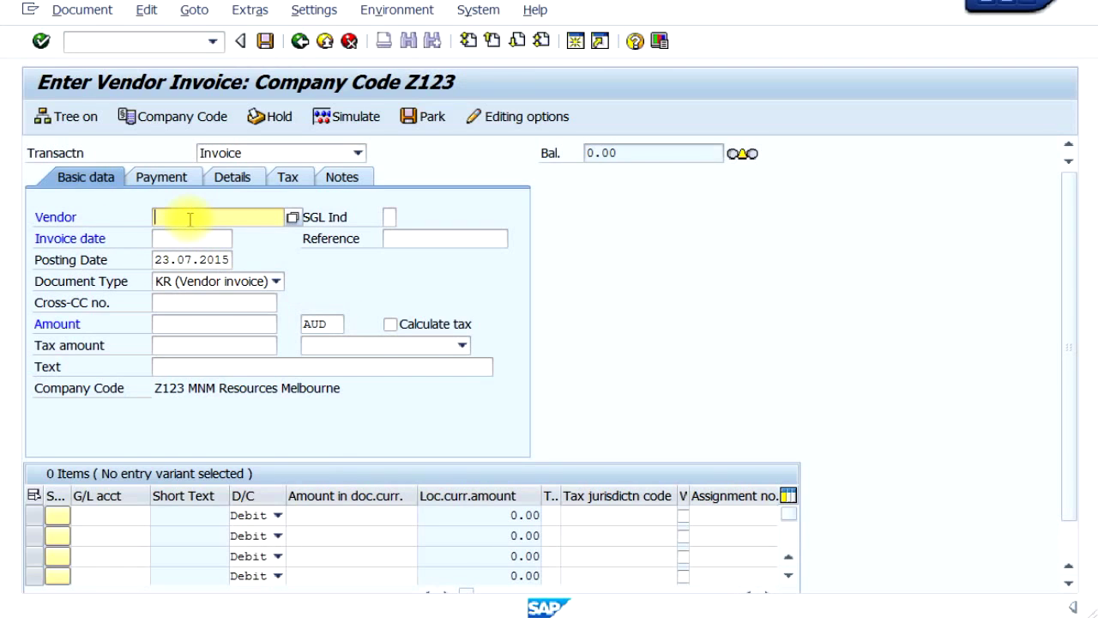
# Look up vendors by country and company code for Z123 and choose XYZ Company's Sydney branch as the invoice vendor
pyautogui.click(292, 219)
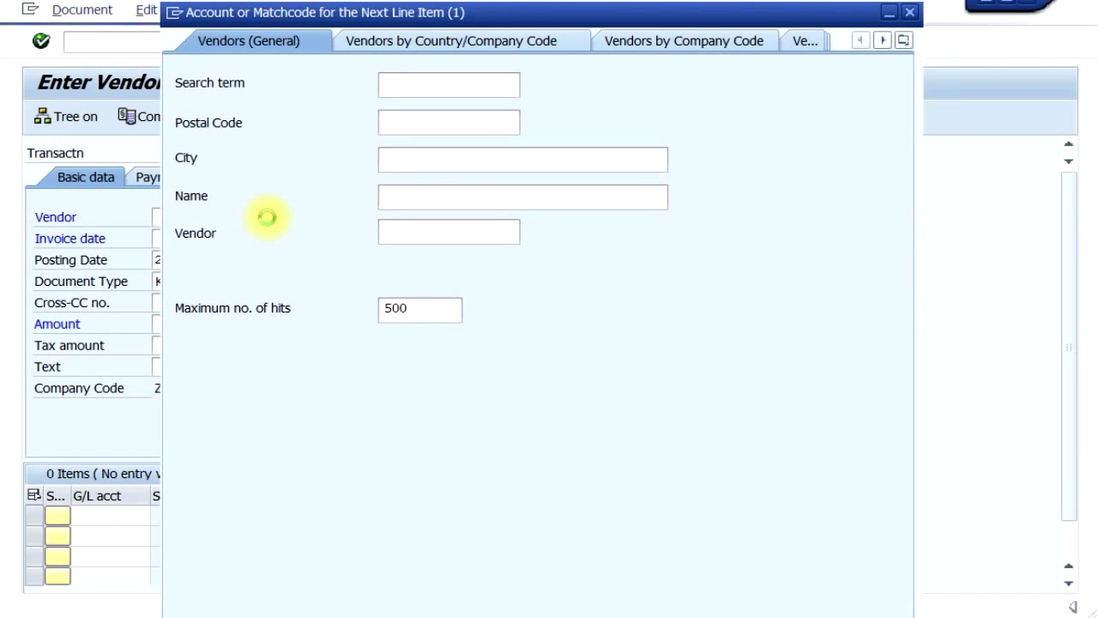
pyautogui.click(455, 43)
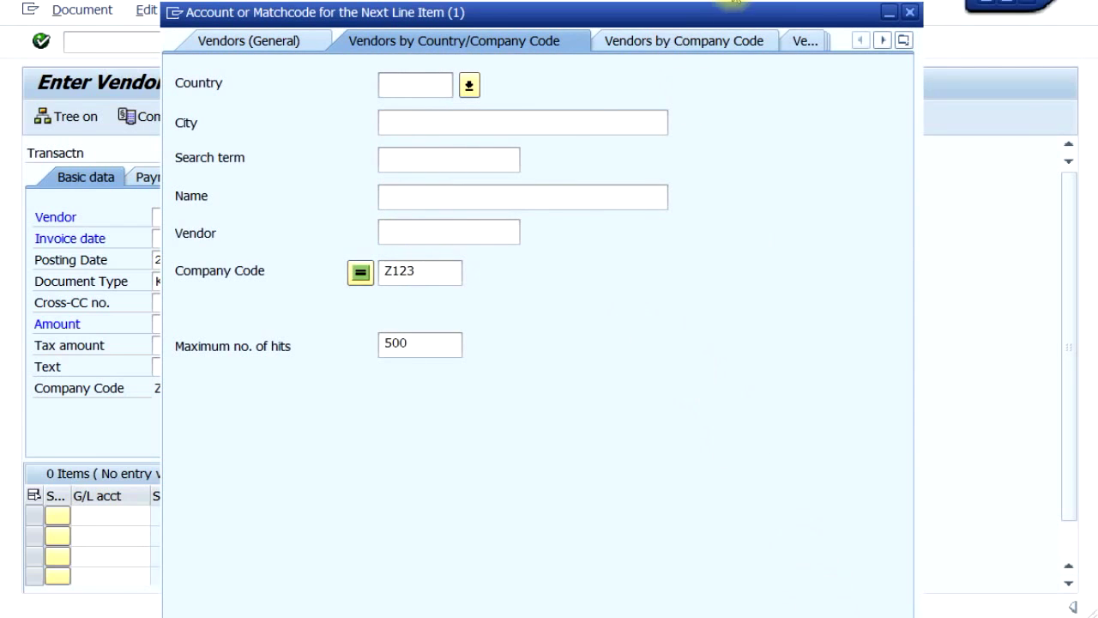
pyautogui.moveTo(747, 18); pyautogui.dragTo(748, 0)
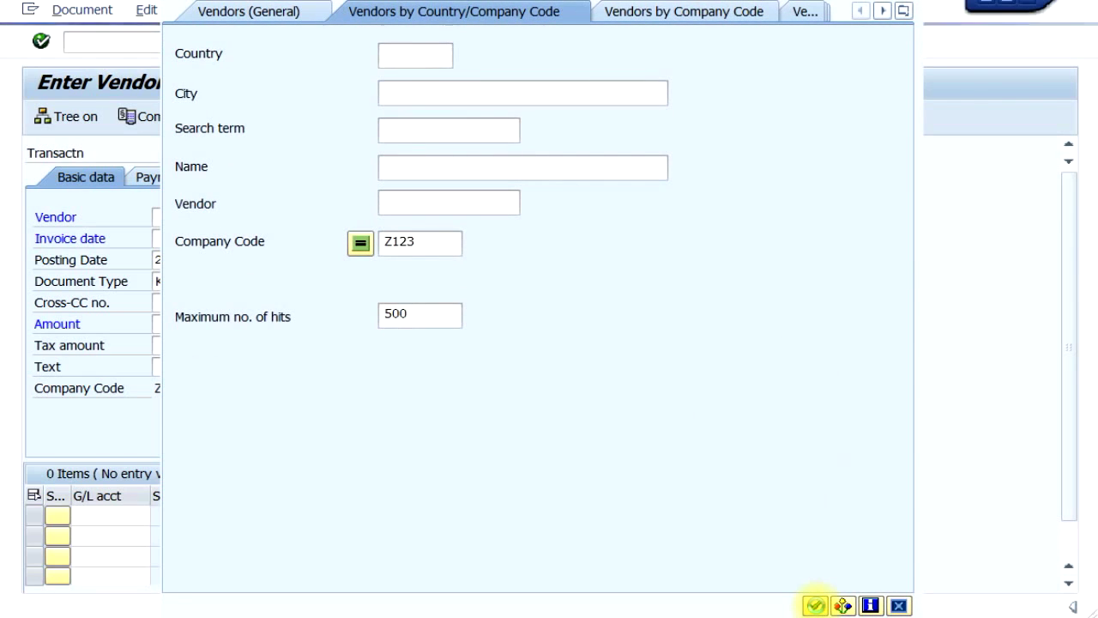
pyautogui.click(814, 606)
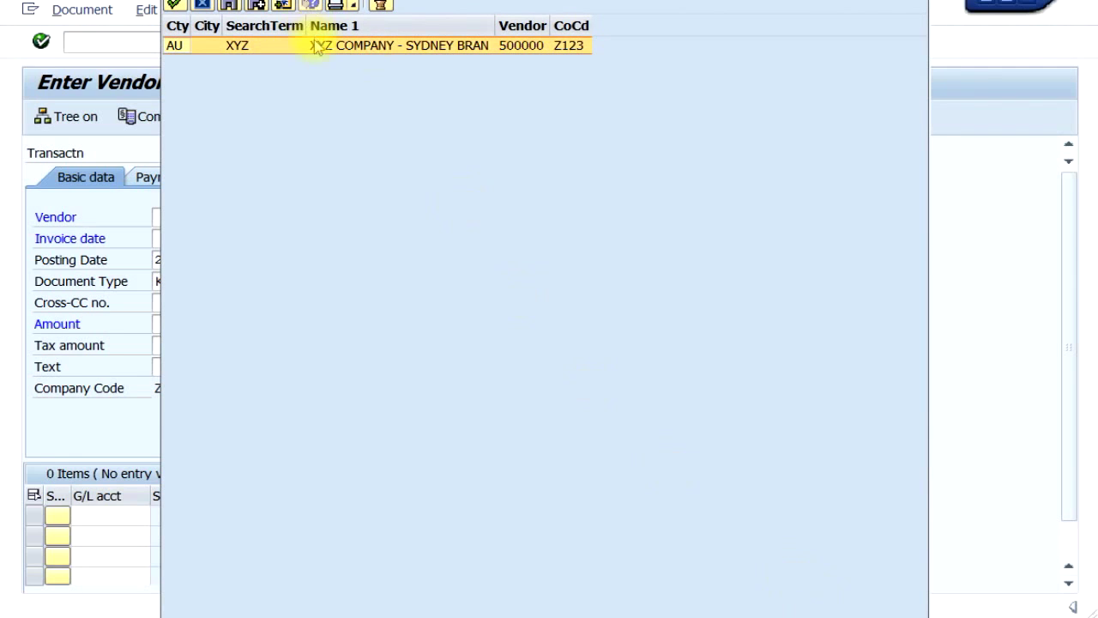
pyautogui.doubleClick(317, 47)
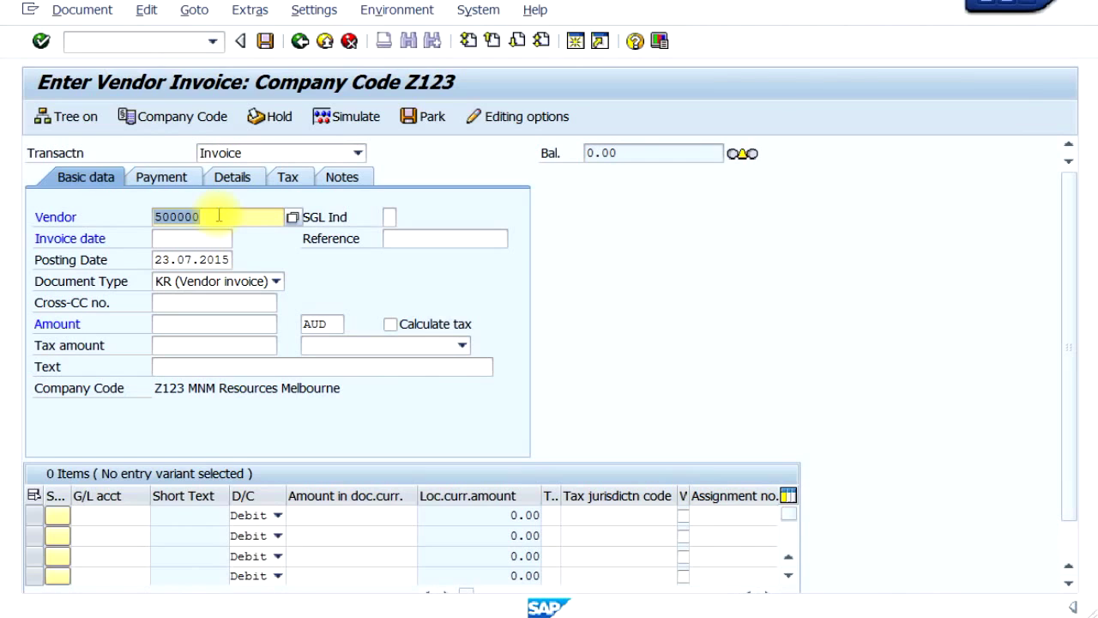
# Set the vendor invoice's invoice date to 20.07.2015
pyautogui.click(188, 238)
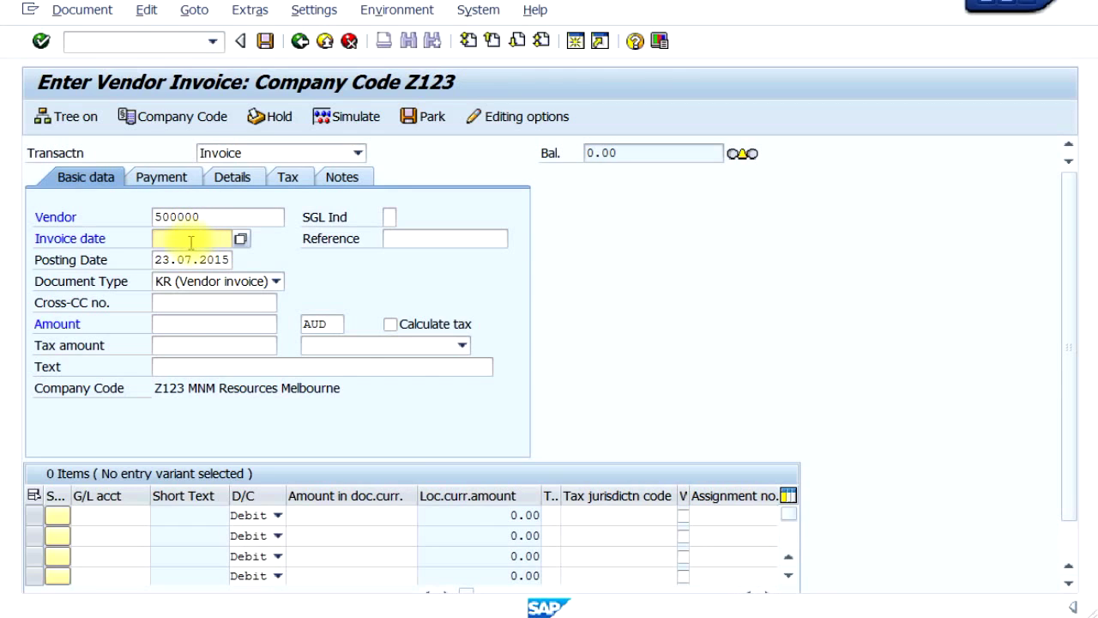
pyautogui.write('24.07.201')
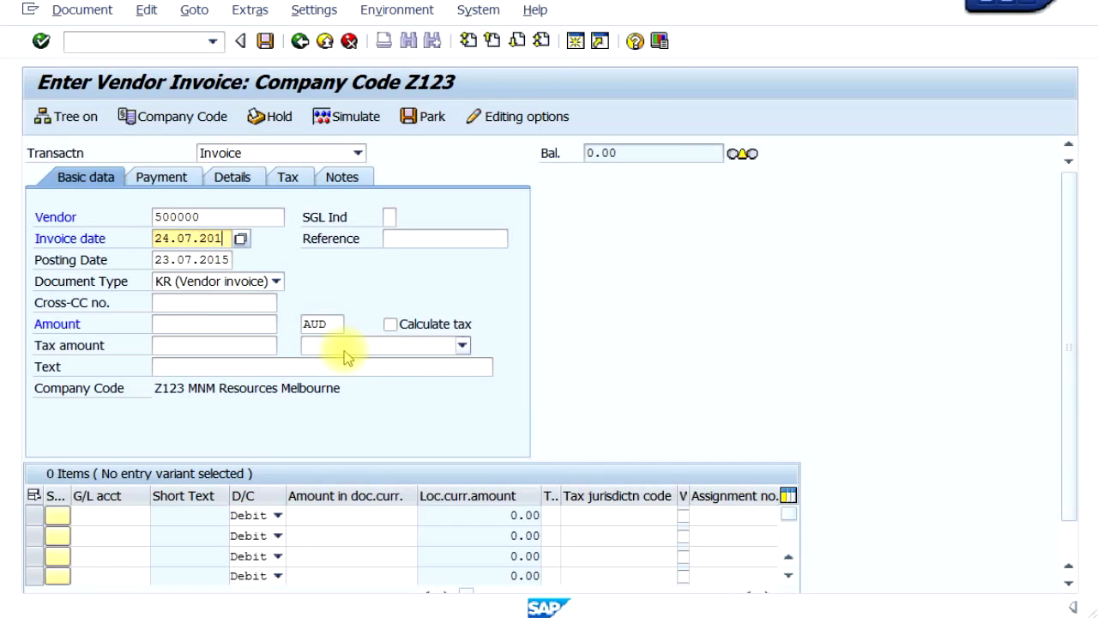
pyautogui.write('65')
pyautogui.press('BackSpace')
pyautogui.write('0')
pyautogui.press('Tab')
pyautogui.press('Tab')
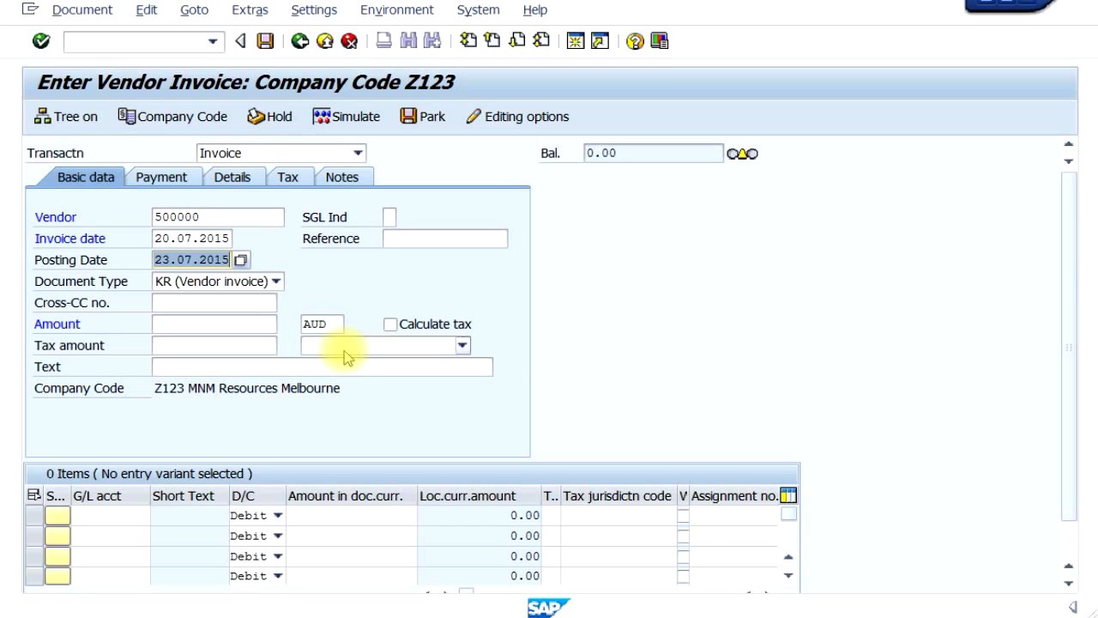
# Review the available document types for the vendor invoice, leaving KR (Vendor invoice) selected
pyautogui.press('Tab')
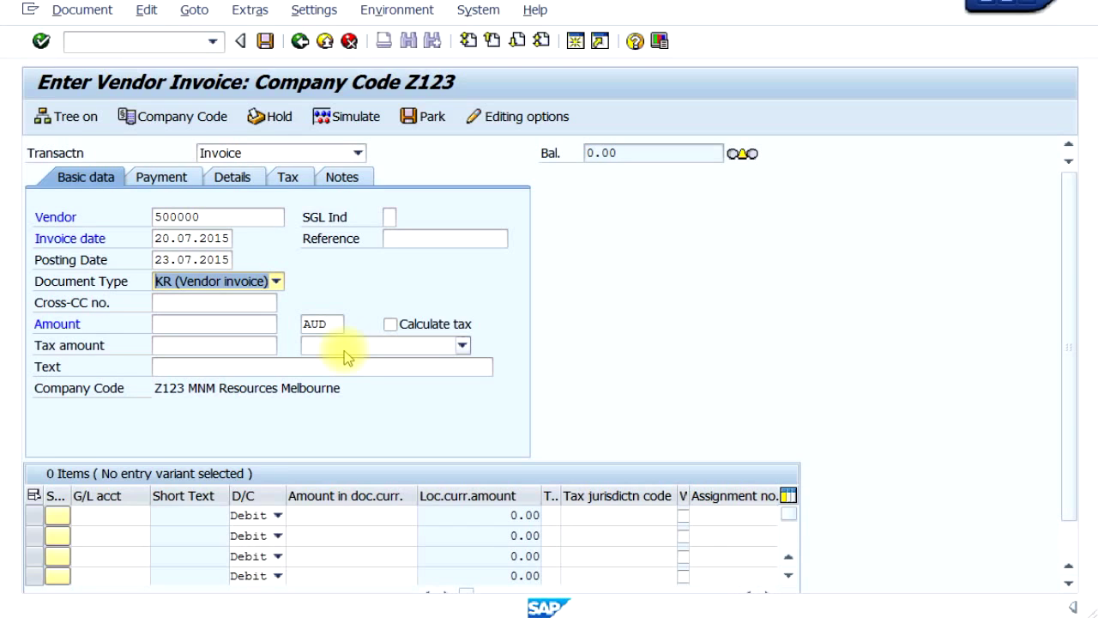
pyautogui.click(274, 283)
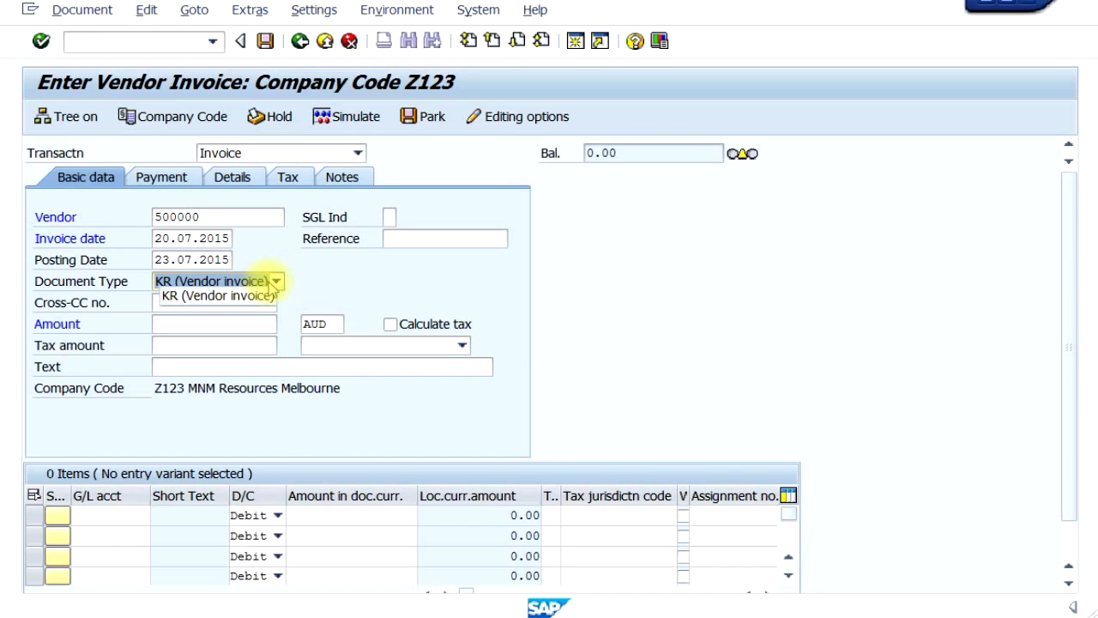
pyautogui.click(271, 293)
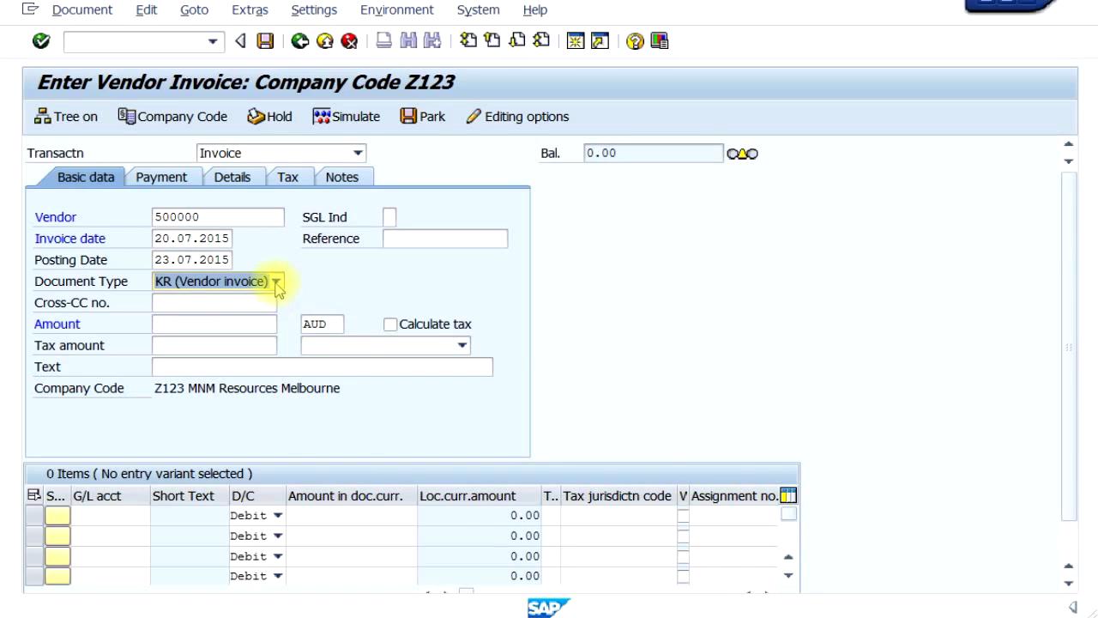
pyautogui.click(276, 283)
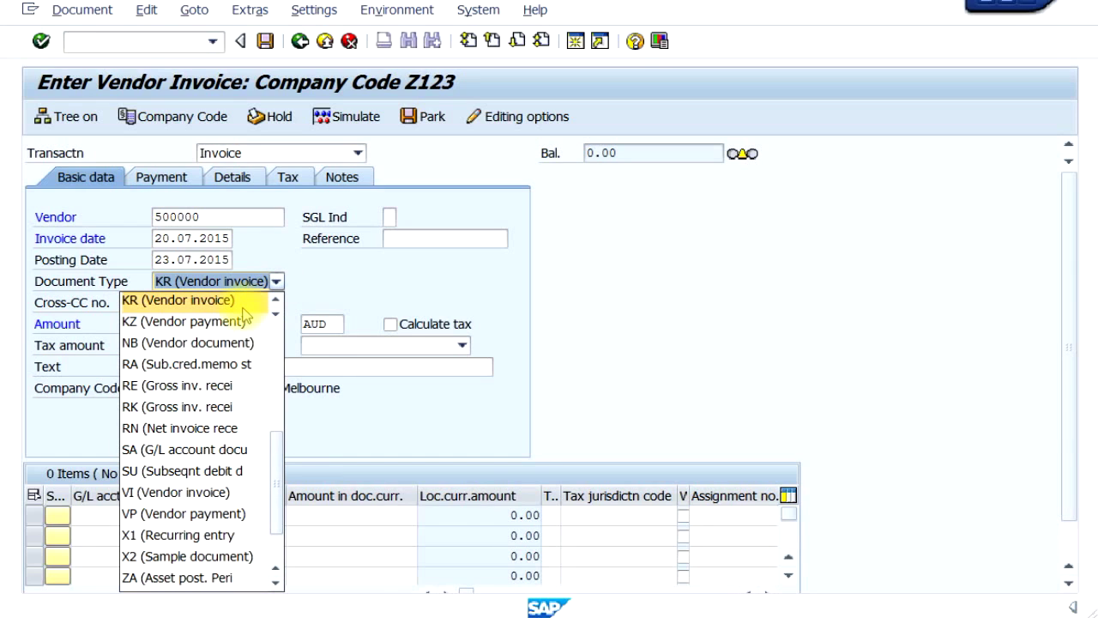
pyautogui.click(277, 281)
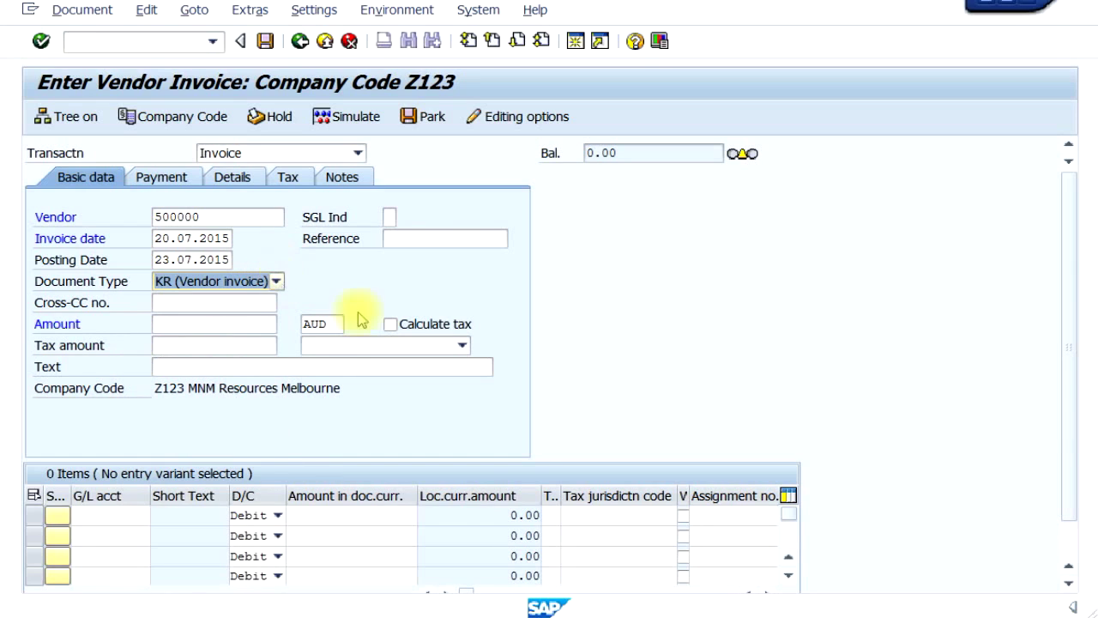
# Set the vendor invoice's reference to 6001252 and its amount to 200 AUD
pyautogui.click(441, 241)
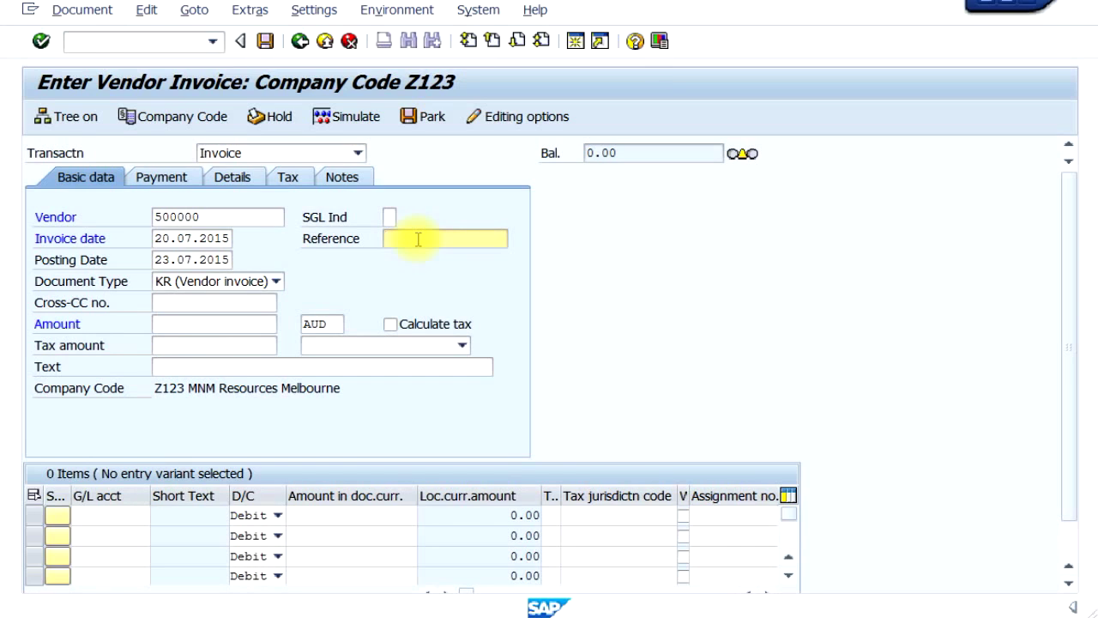
pyautogui.write('6001352')
pyautogui.click(183, 326)
pyautogui.write('200')
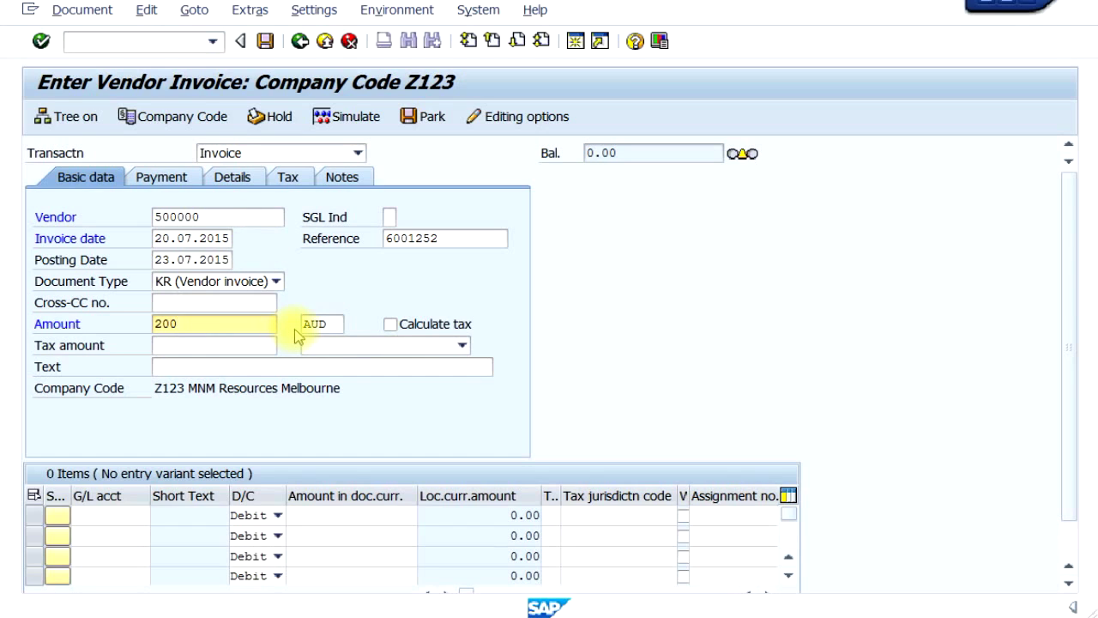
# Set the vendor invoice's text to "Papers, Other Stationery items" and go to the first line item's G/L account
pyautogui.click(194, 367)
pyautogui.write('S')
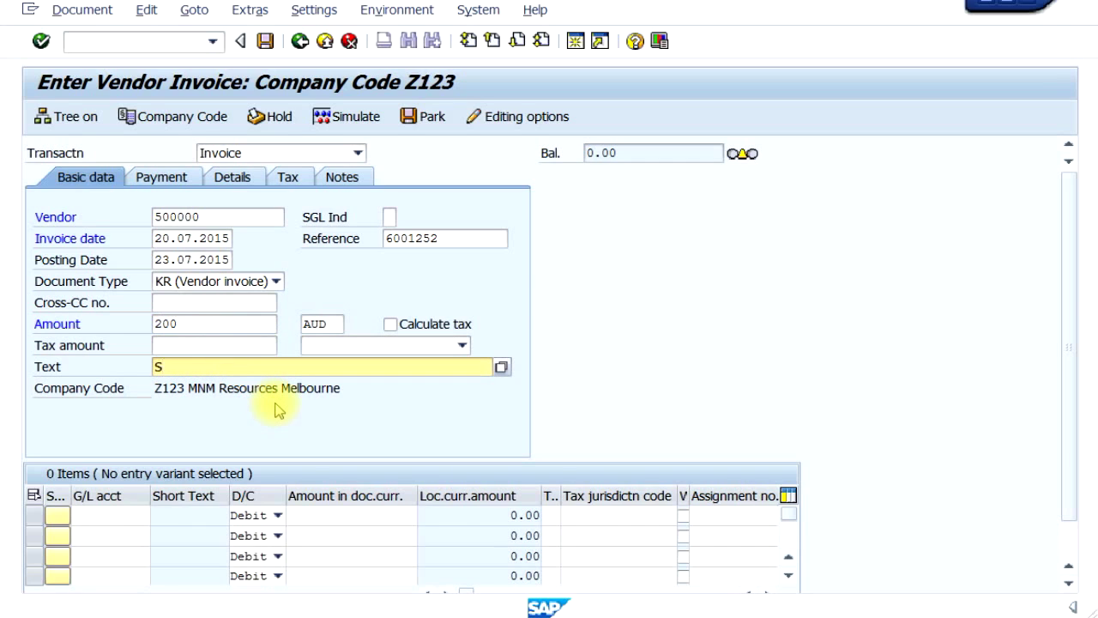
pyautogui.press('BackSpace')
pyautogui.write('Papers, Other Stationery items')
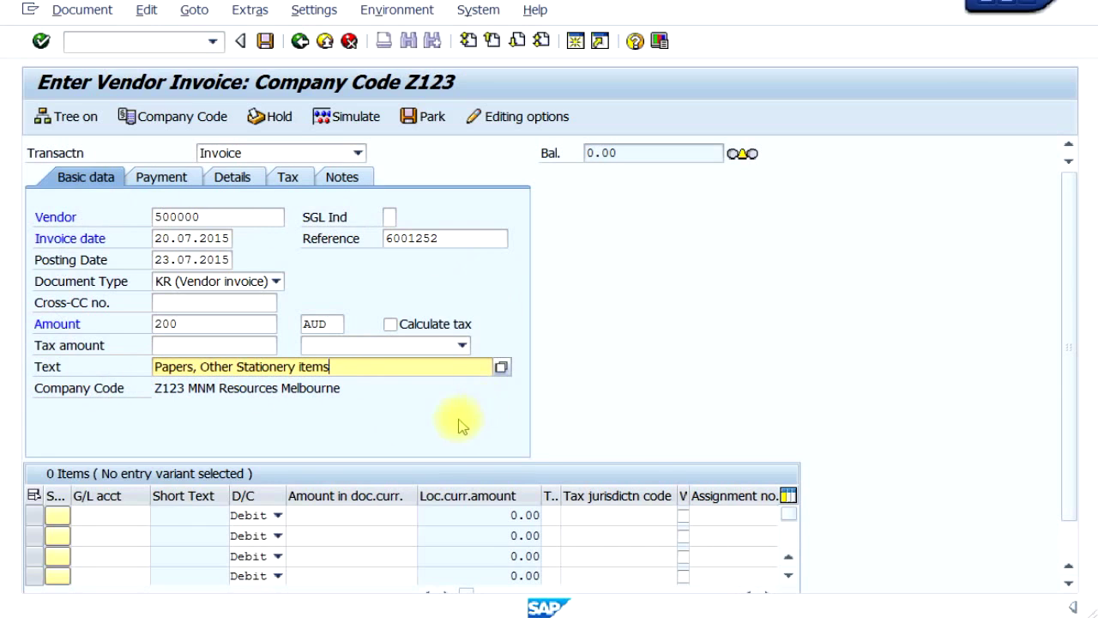
pyautogui.click(114, 517)
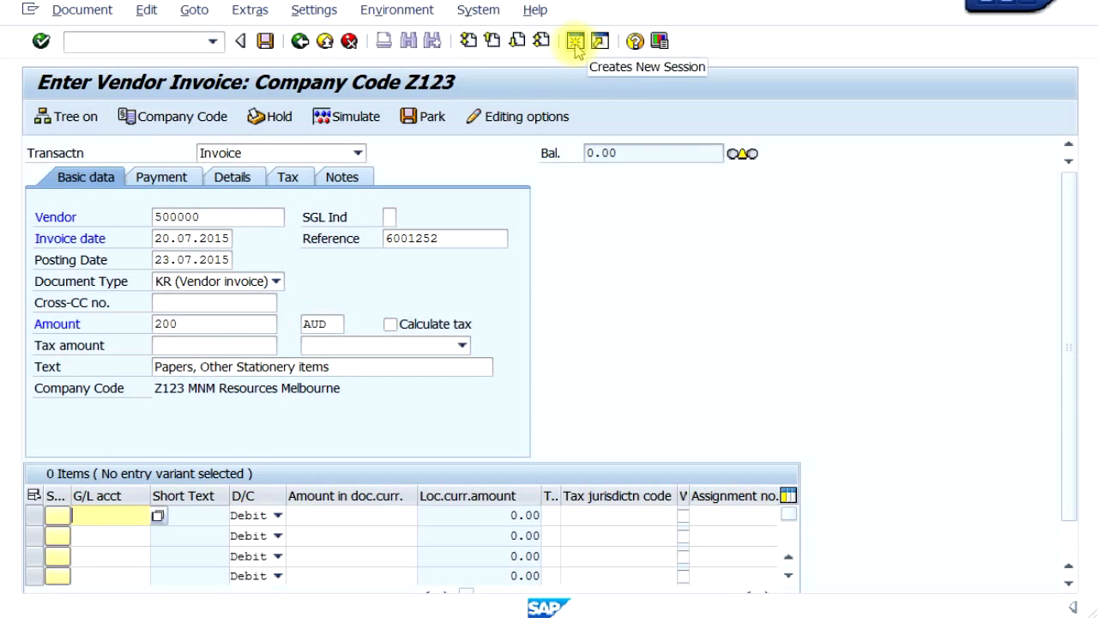
# Open transaction FS00 in a new session and start creating G/L account 501000 in company code Z123
pyautogui.click(575, 43)
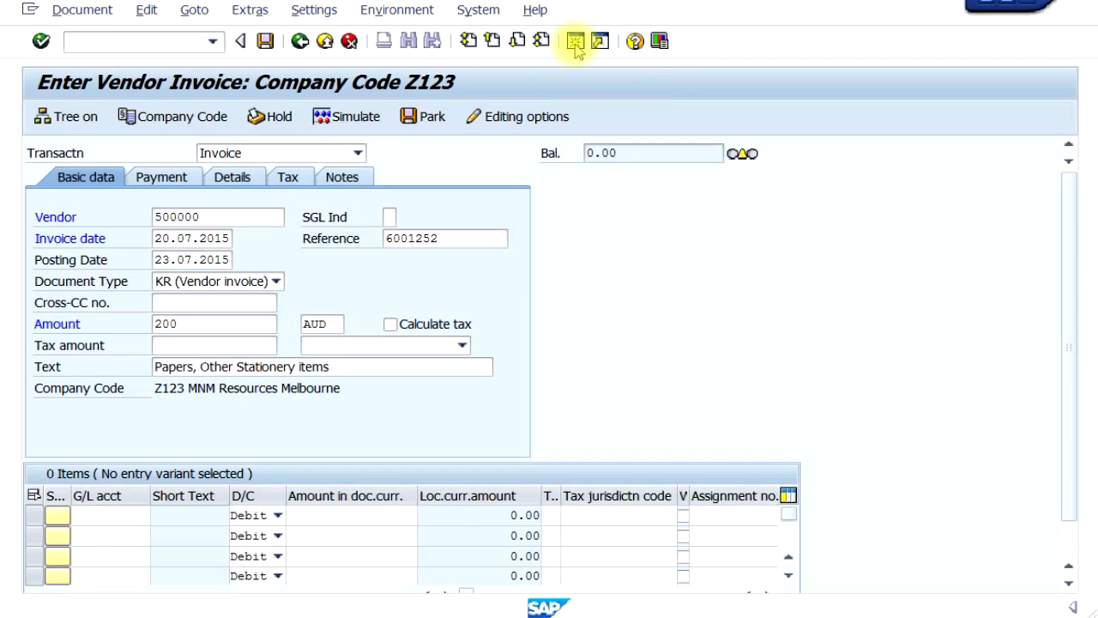
pyautogui.write('Fs00')
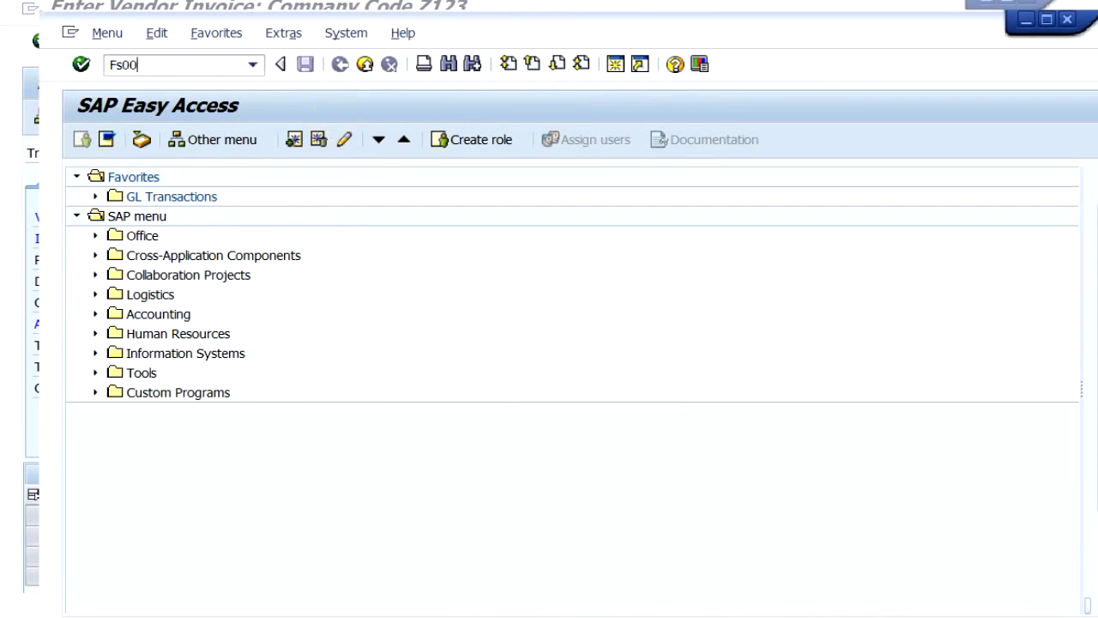
pyautogui.press('Return')
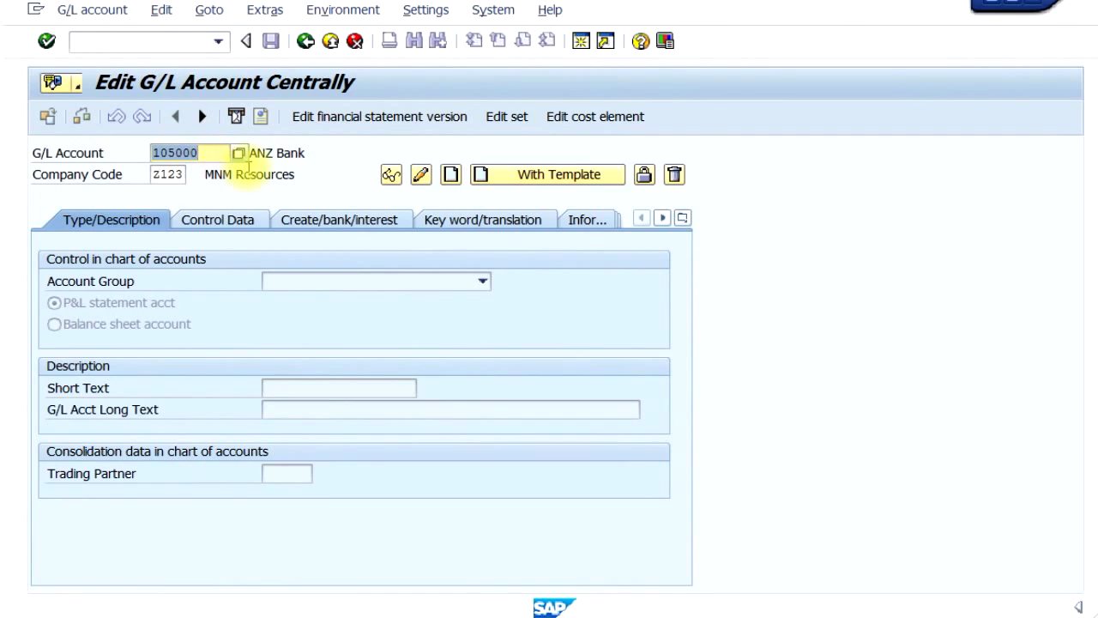
pyautogui.write('50')
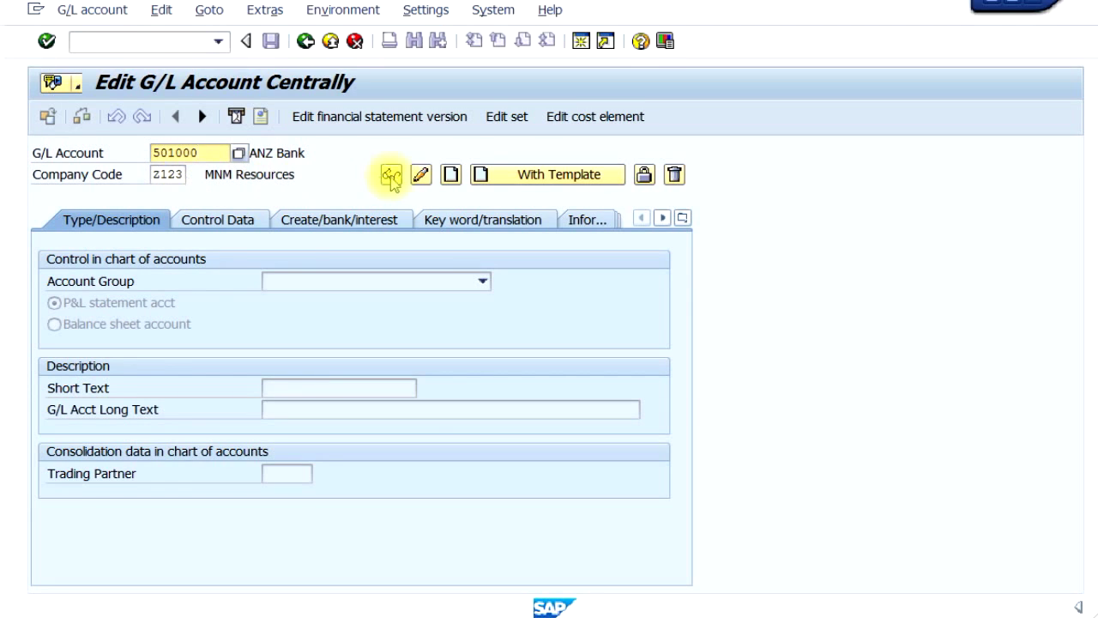
pyautogui.click(452, 175)
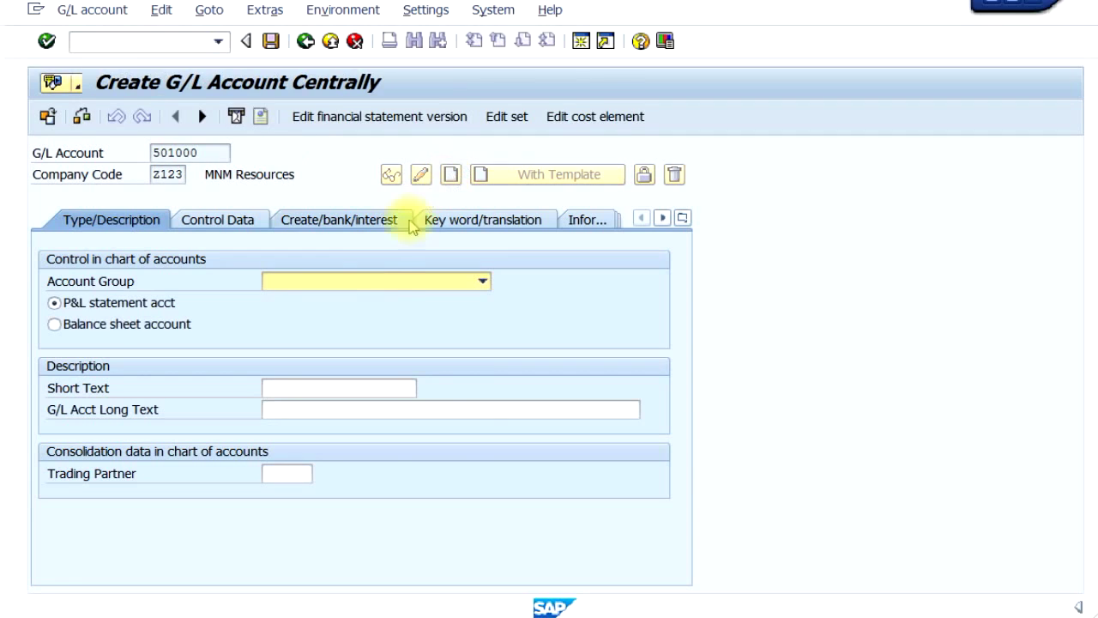
# Assign the new G/L account to the Expenses account group and set its short and long texts to Office Supplies
pyautogui.click(389, 283)
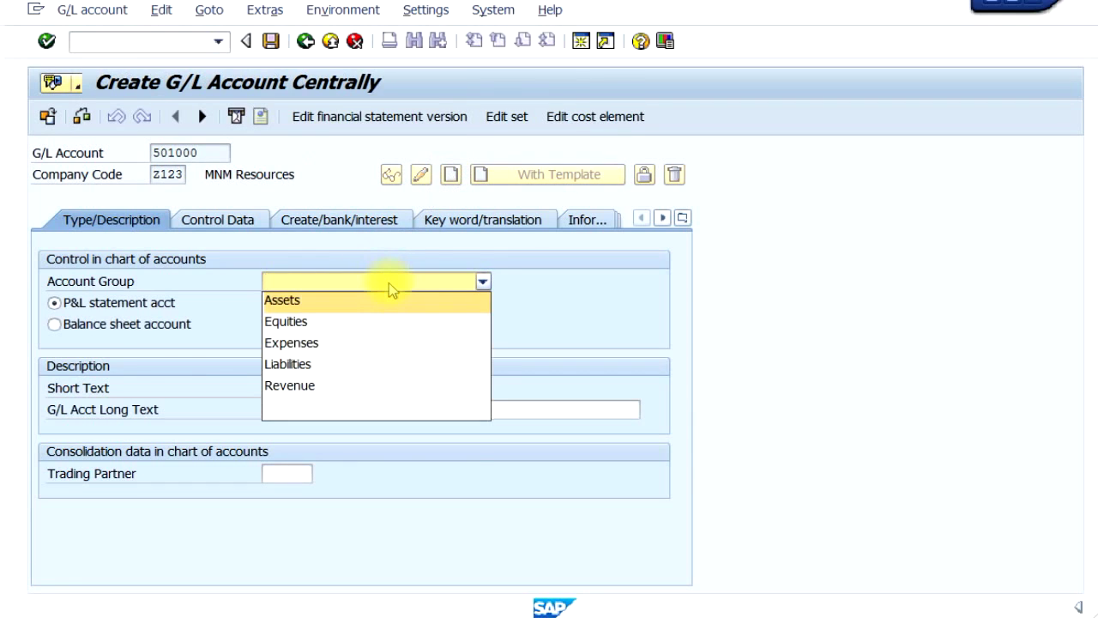
pyautogui.click(350, 343)
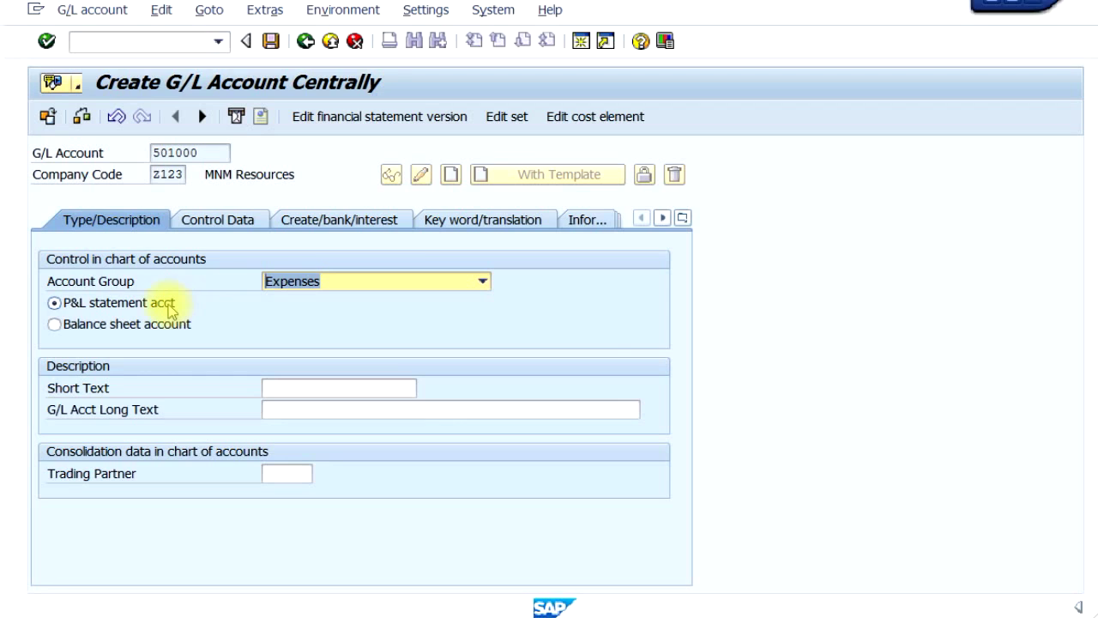
pyautogui.click(340, 386)
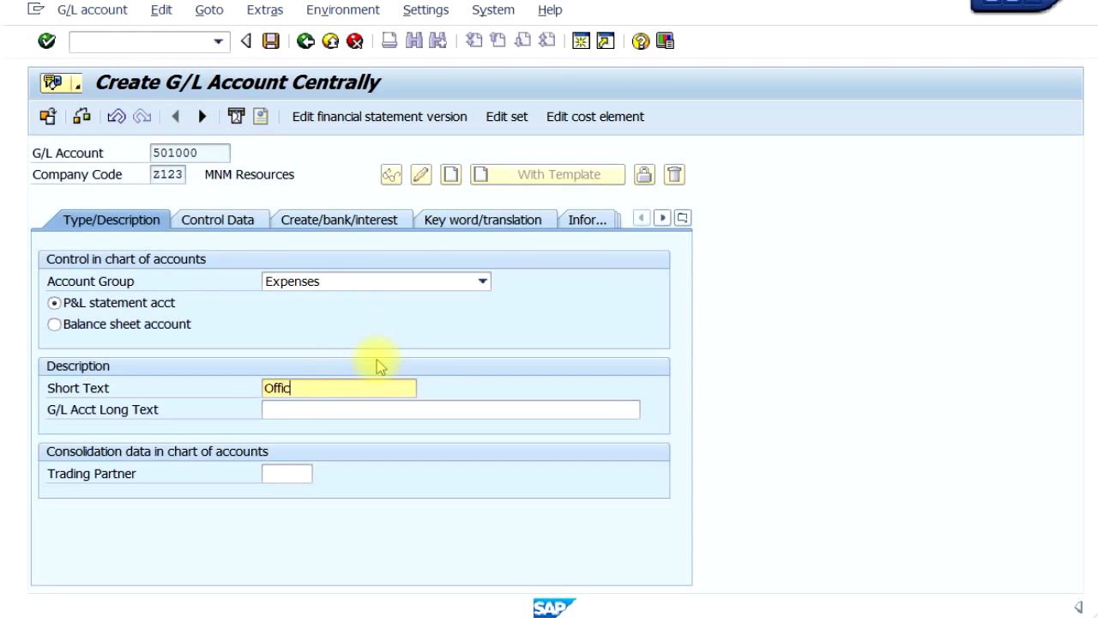
pyautogui.write('Office Supplies')
pyautogui.press('Tab')
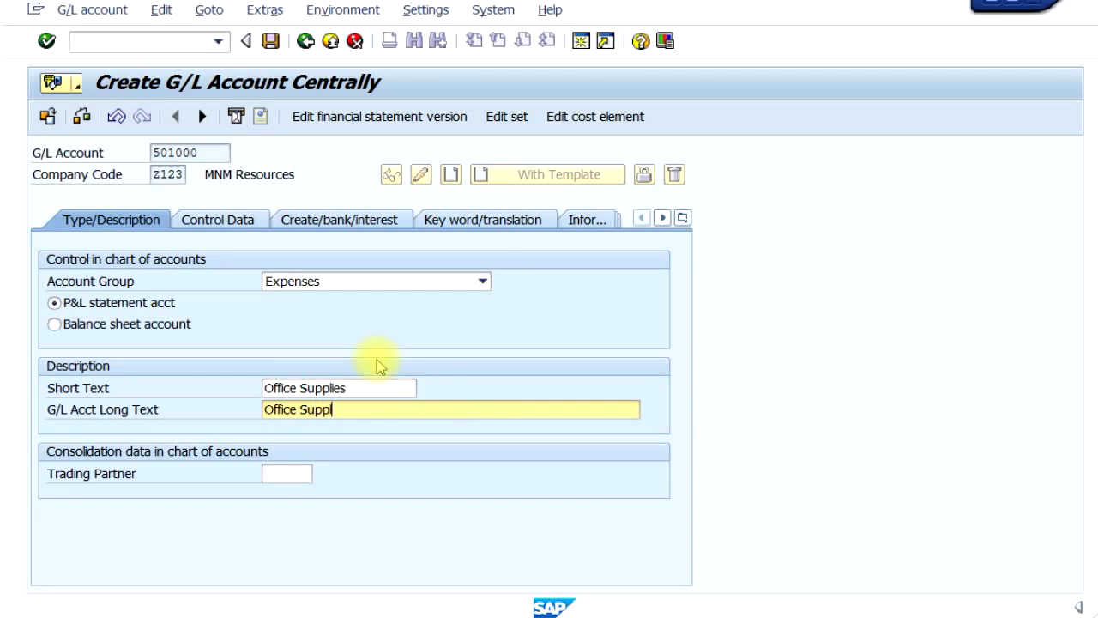
# Enable line item display in the new account's control data and set the sort key to 001
pyautogui.click(214, 221)
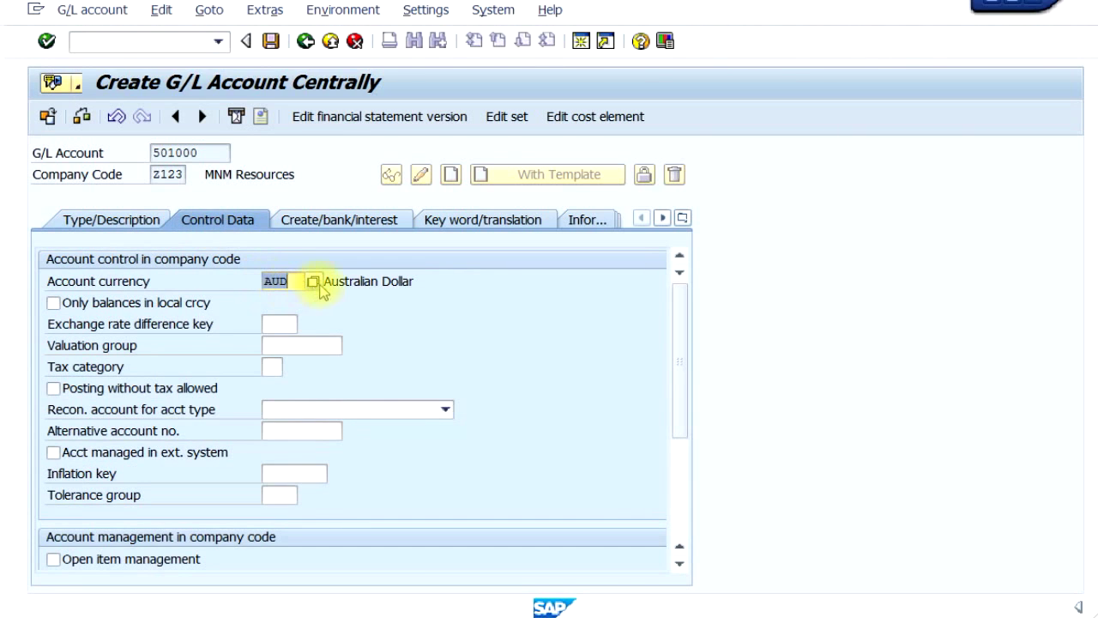
pyautogui.scroll(-1, 243, 463)
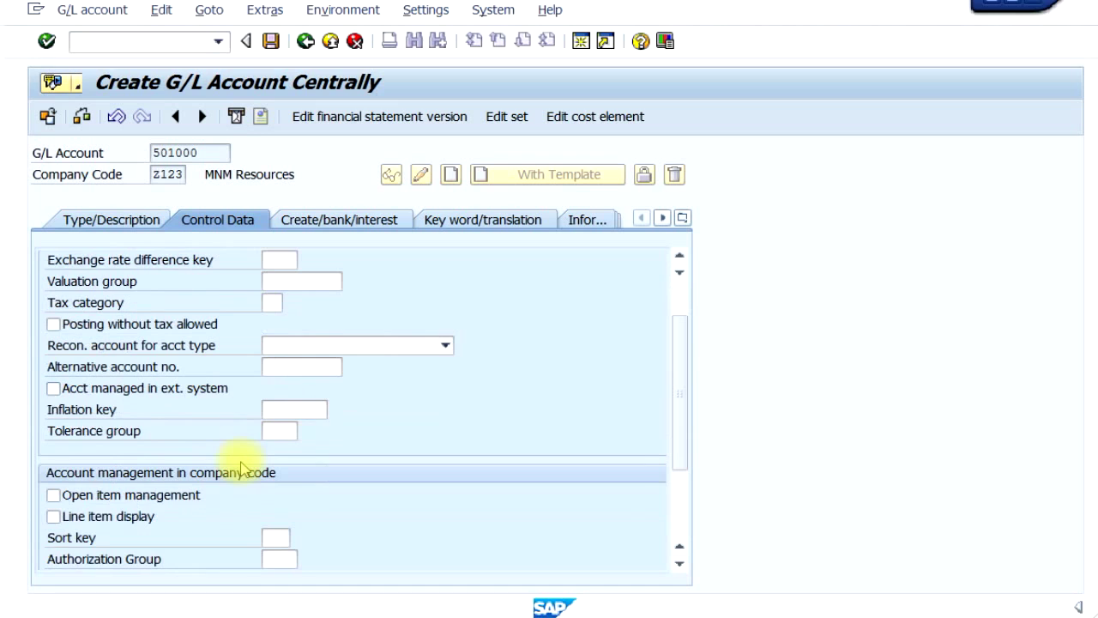
pyautogui.scroll(-1, 296, 357)
pyautogui.scroll(-1, 298, 358)
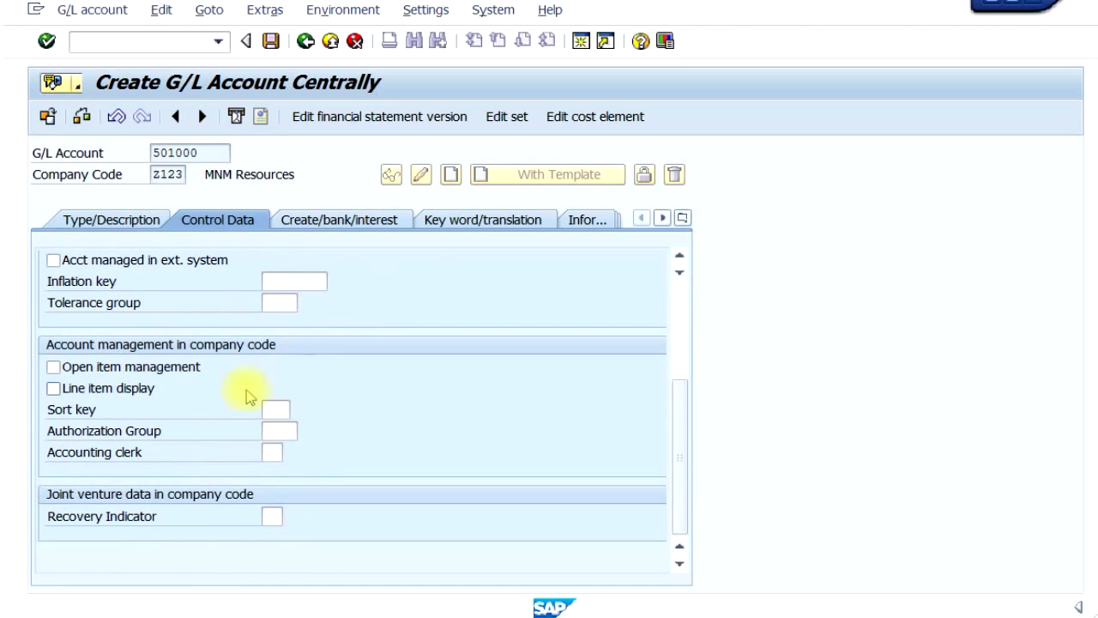
pyautogui.click(124, 390)
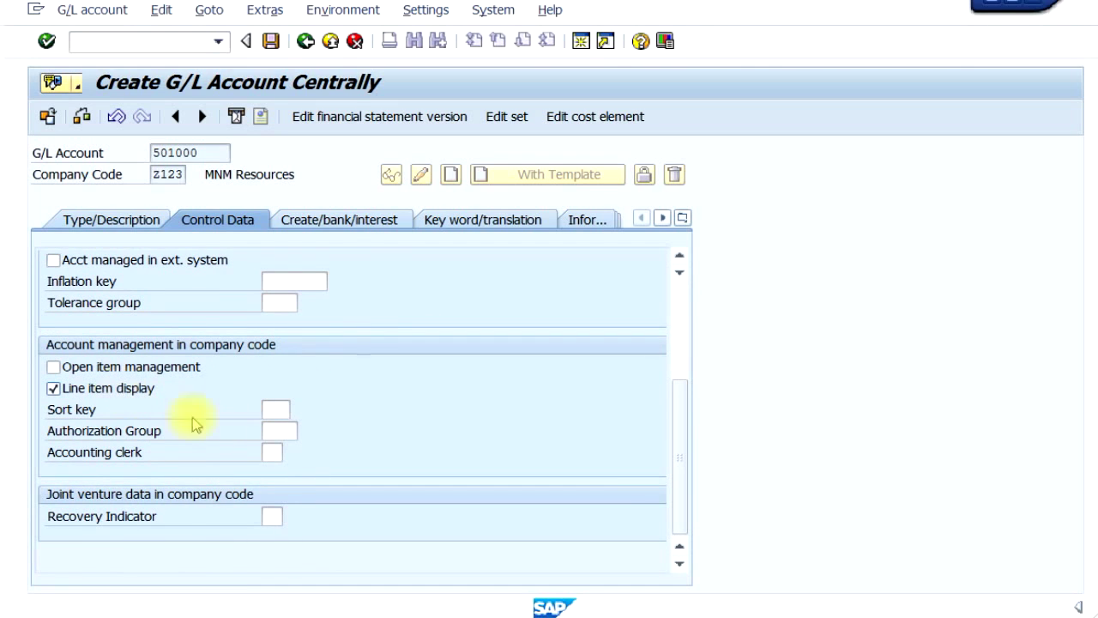
pyautogui.click(282, 410)
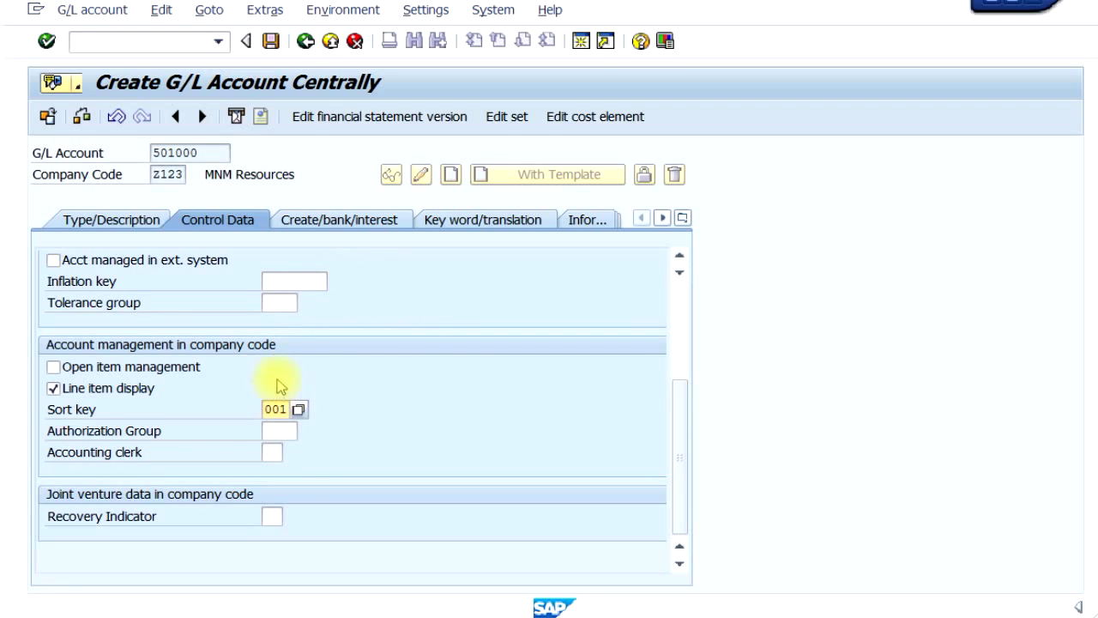
# Set the new account's field status group to G001 and save the G/L account
pyautogui.click(368, 225)
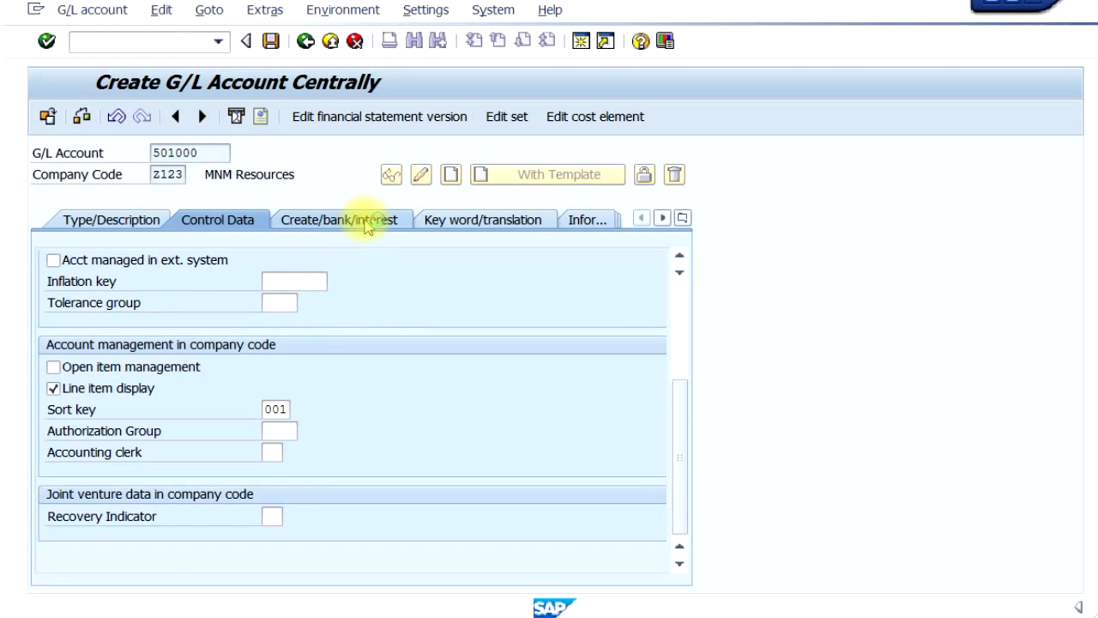
pyautogui.click(274, 281)
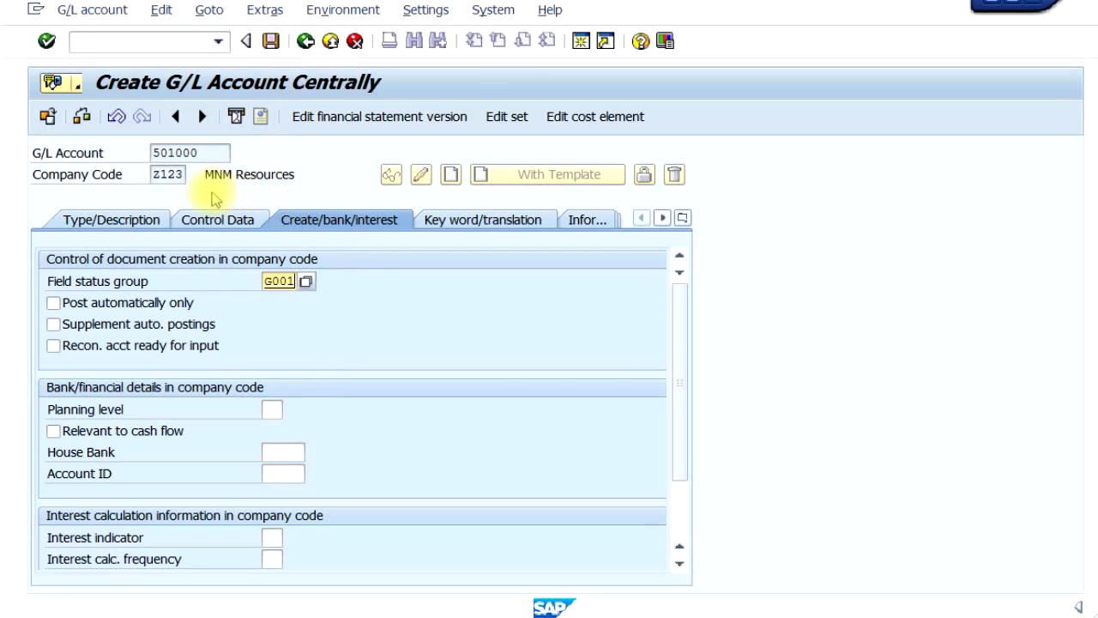
pyautogui.click(270, 41)
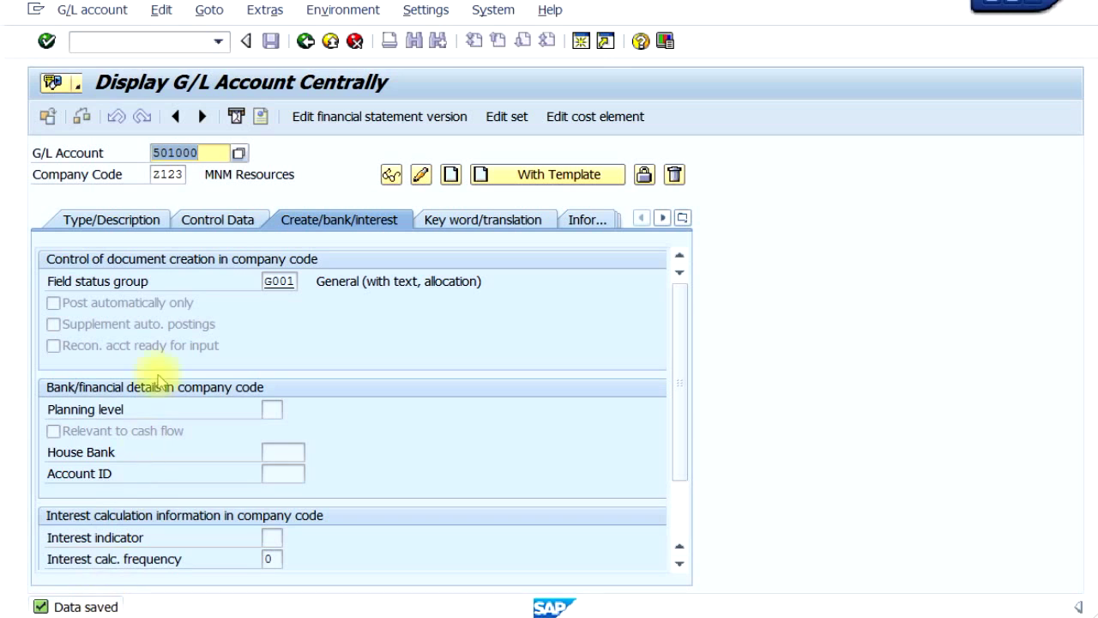
# Return to the vendor invoice and enter a 200 AUD debit line item for G/L account 501000, accepting the due date warning
pyautogui.click(990, 3)
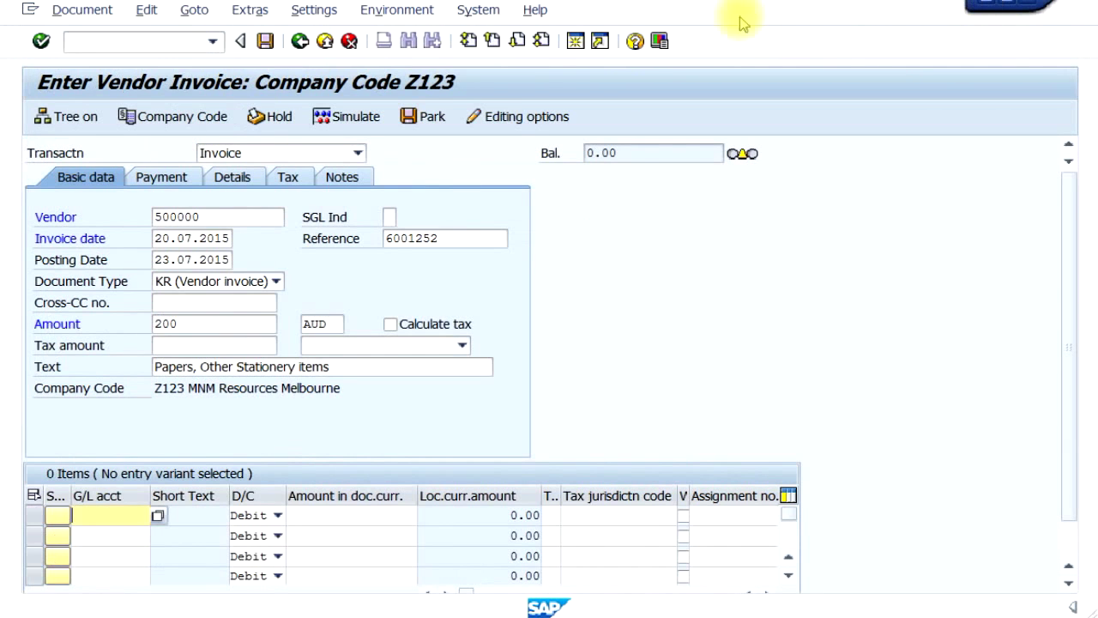
pyautogui.click(110, 516)
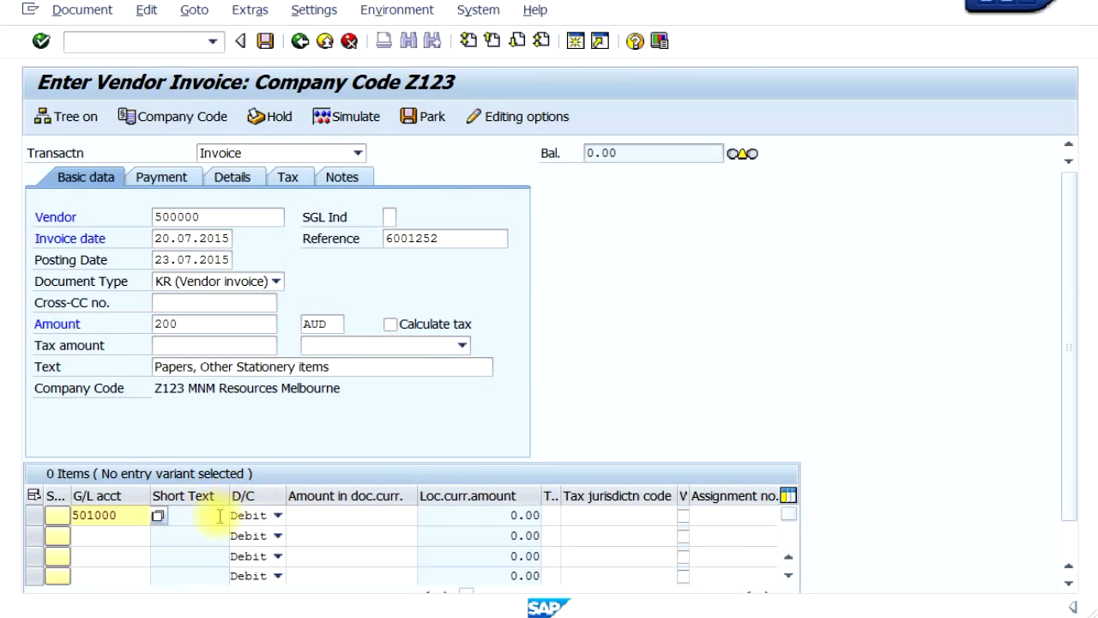
pyautogui.click(277, 515)
pyautogui.click(277, 515)
pyautogui.click(326, 515)
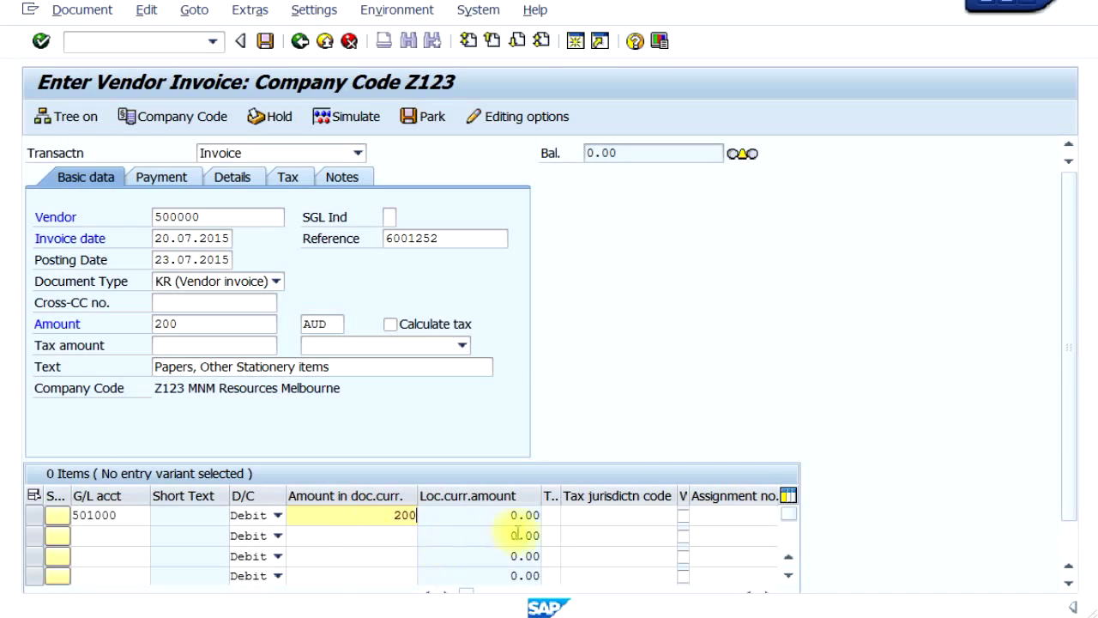
pyautogui.press('Return')
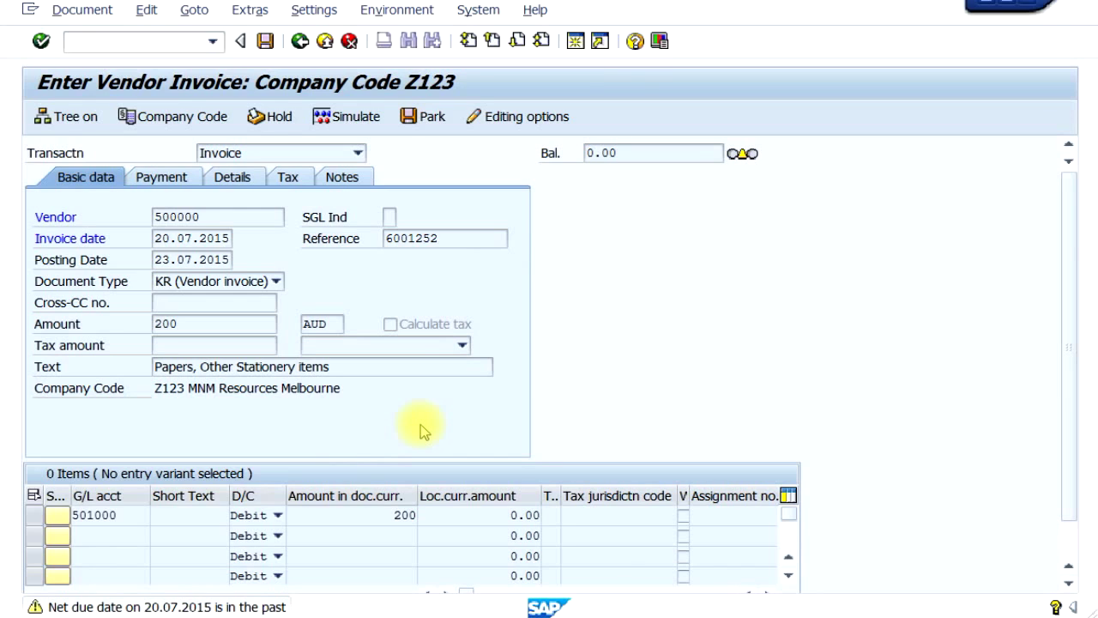
pyautogui.press('Return')
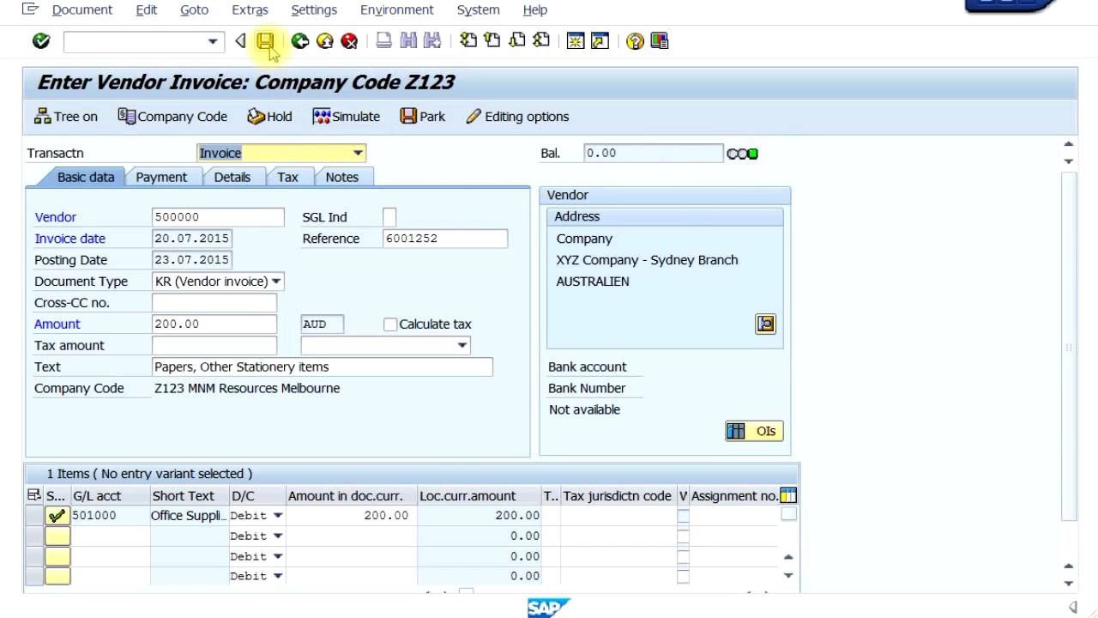
# Post the vendor invoice from its simulation and display the posted document
pyautogui.click(343, 122)
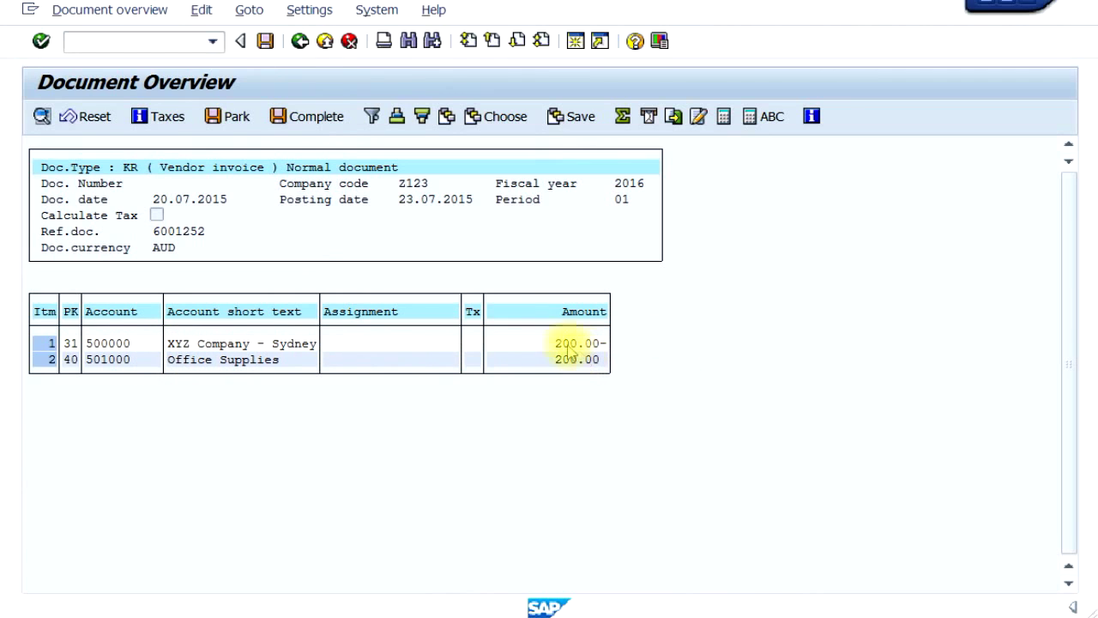
pyautogui.click(266, 42)
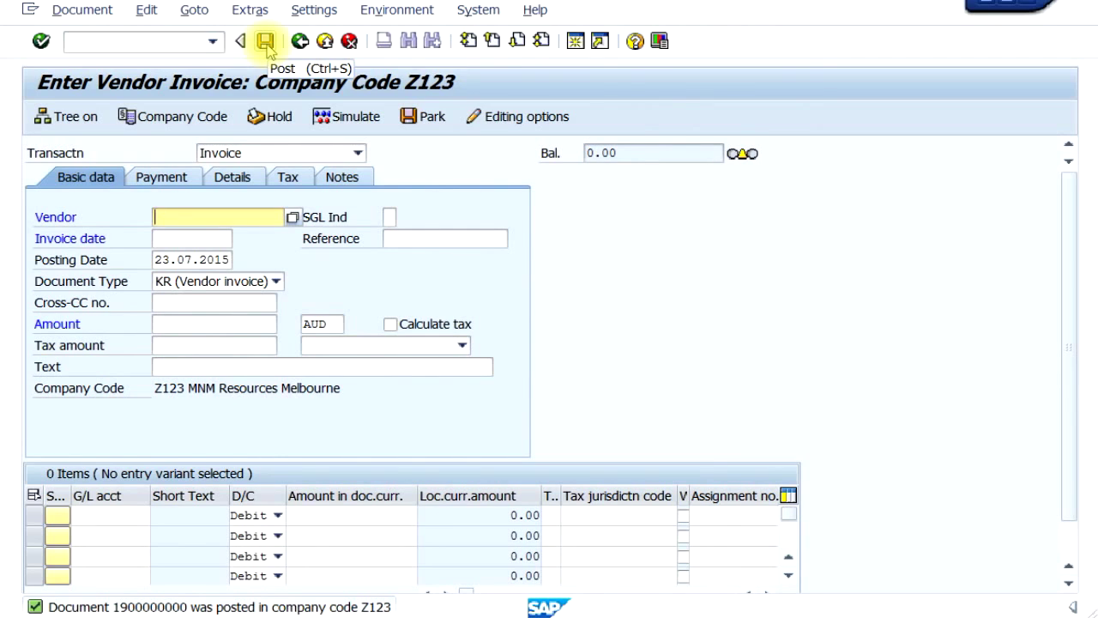
pyautogui.click(73, 15)
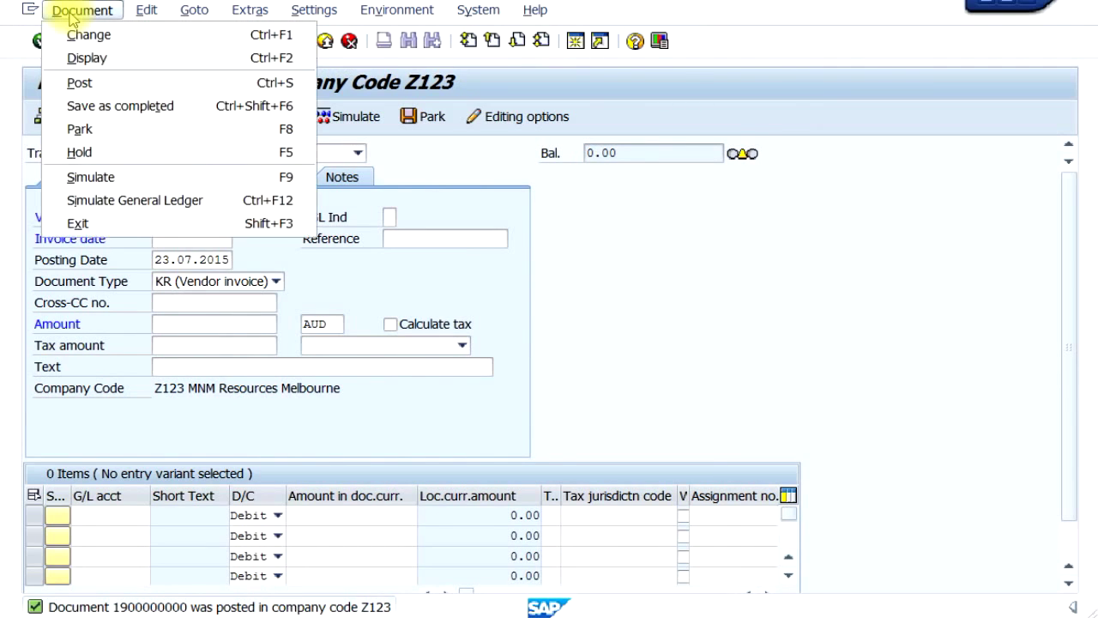
pyautogui.click(96, 59)
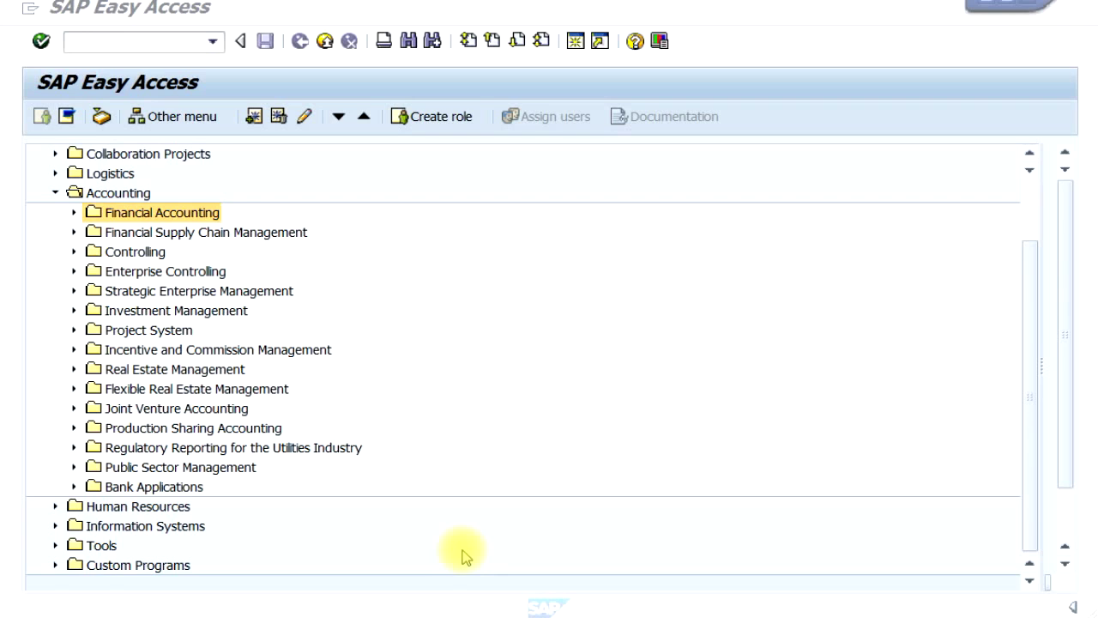
# Open the FB70 customer invoice entry from the Accounts Receivable document entry transactions under Financial Accounting
pyautogui.click(74, 215)
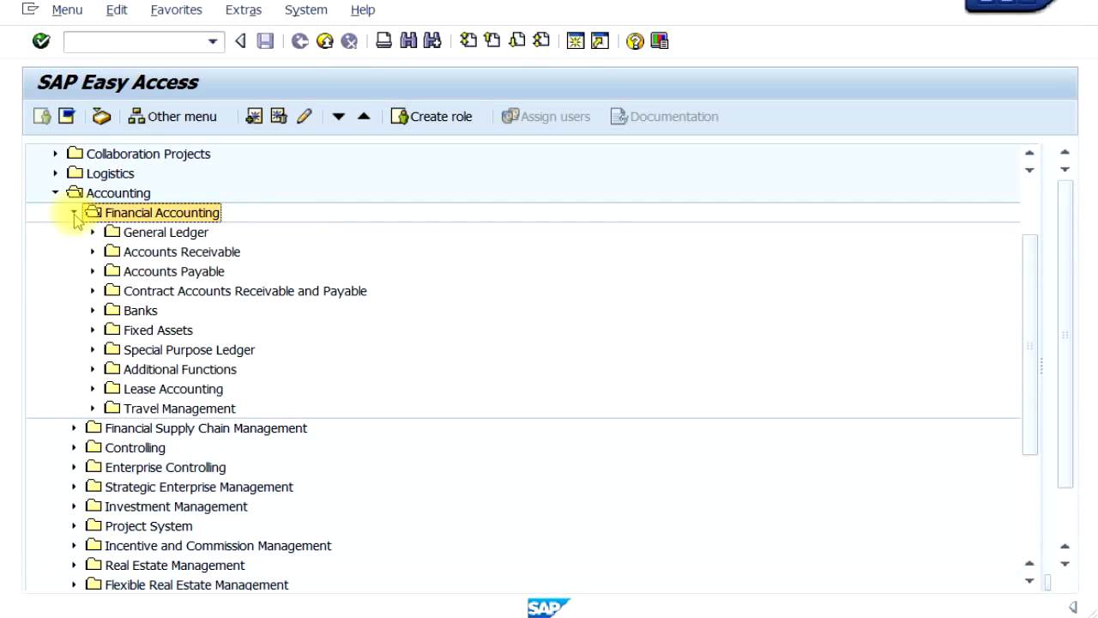
pyautogui.click(93, 252)
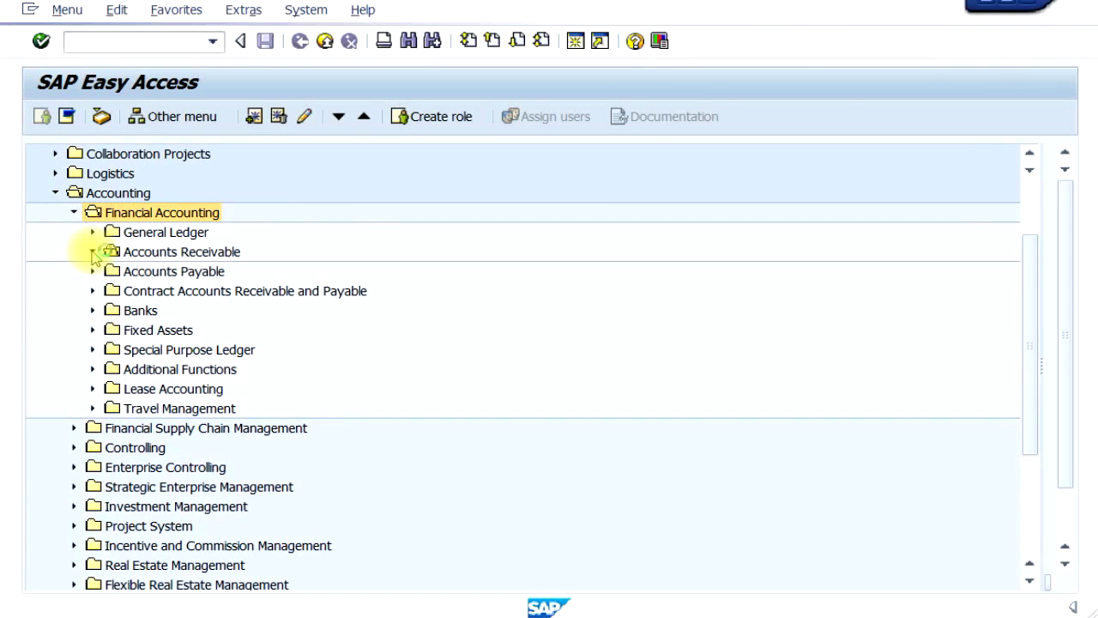
pyautogui.click(111, 271)
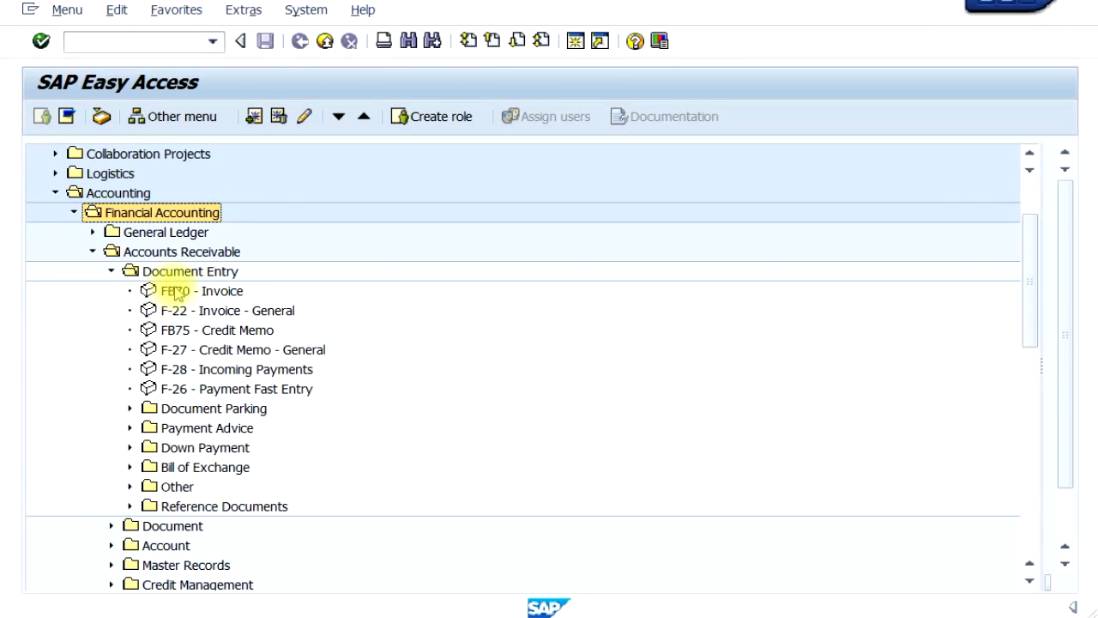
pyautogui.click(206, 296)
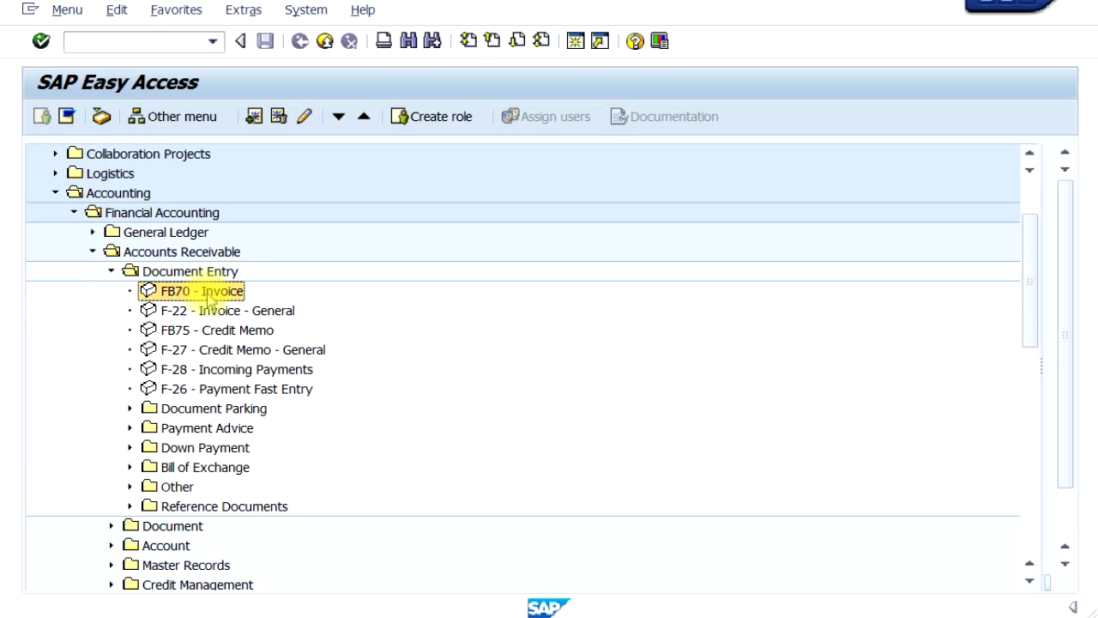
pyautogui.doubleClick(206, 292)
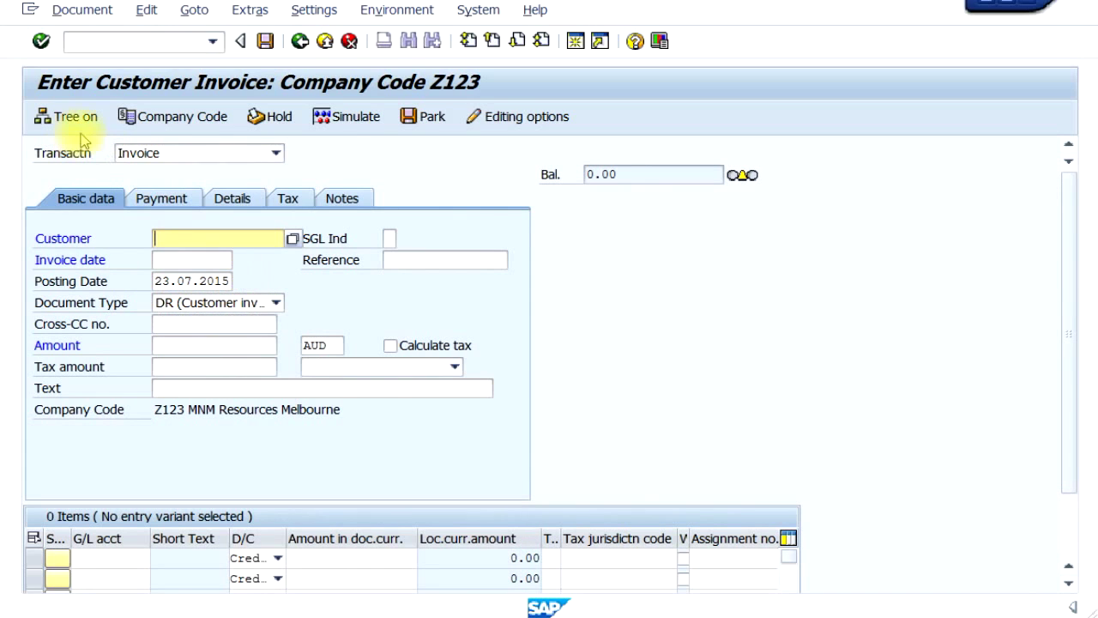
pyautogui.moveTo(1069, 274)
pyautogui.mouseDown()
pyautogui.moveTo(1083, 367)
pyautogui.moveTo(1073, 275)
pyautogui.mouseUp()
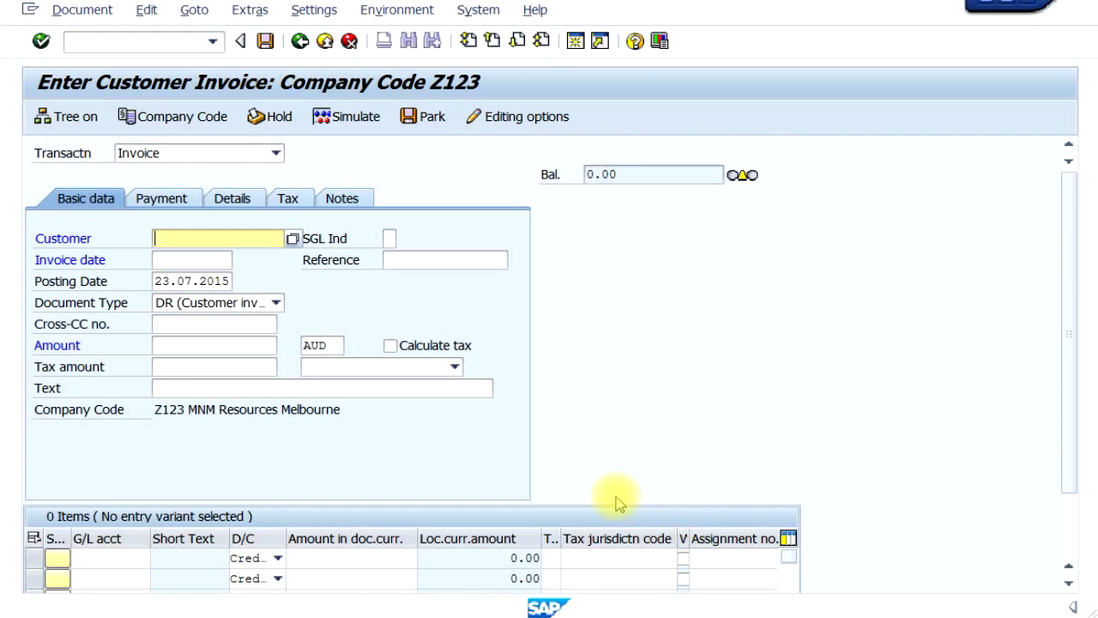
# Search for customers by company code Z123 and choose the customer for the invoice
pyautogui.click(293, 240)
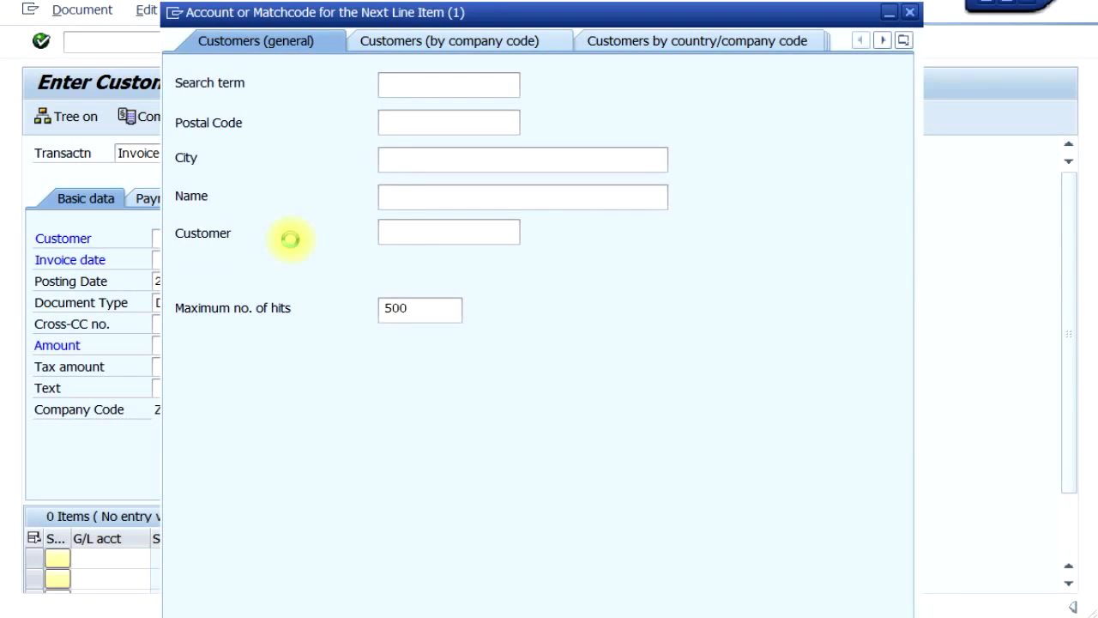
pyautogui.click(450, 43)
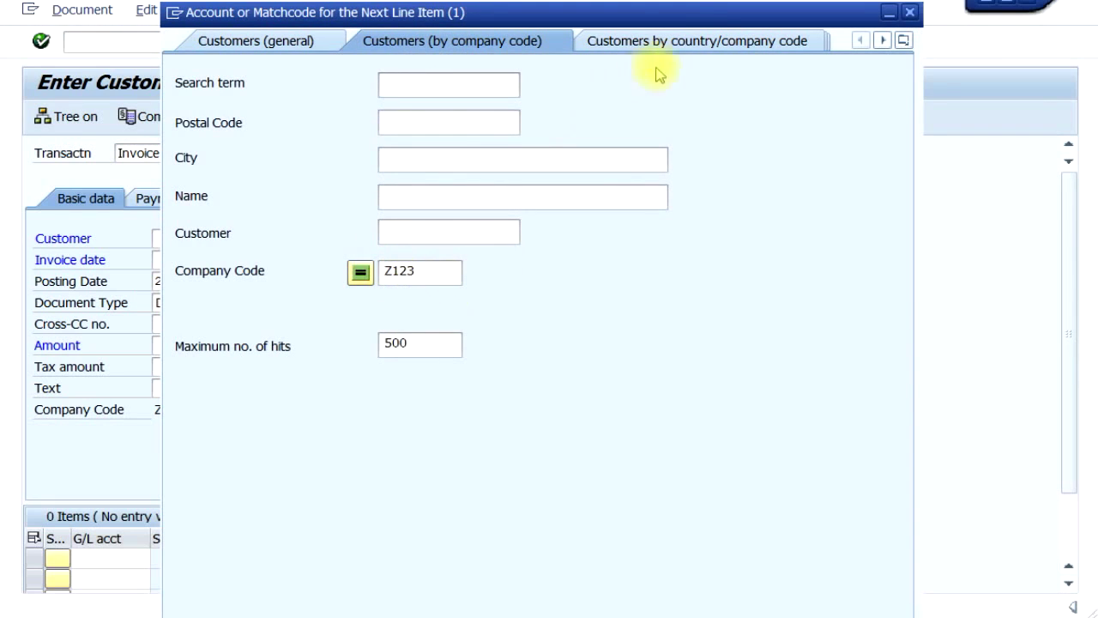
pyautogui.moveTo(694, 12); pyautogui.dragTo(691, 1)
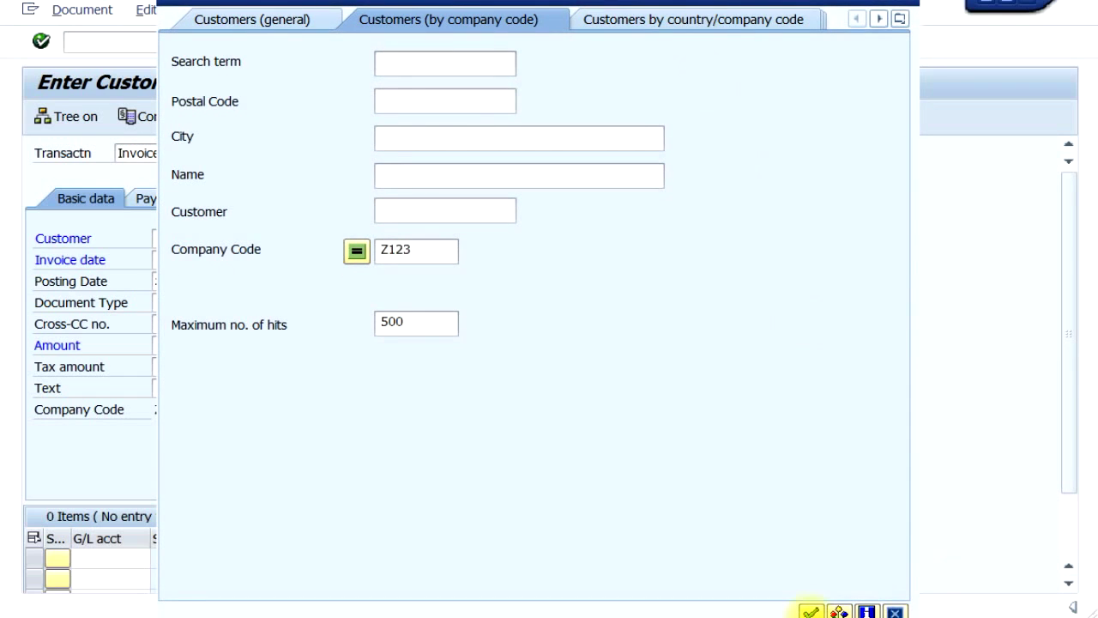
pyautogui.click(809, 609)
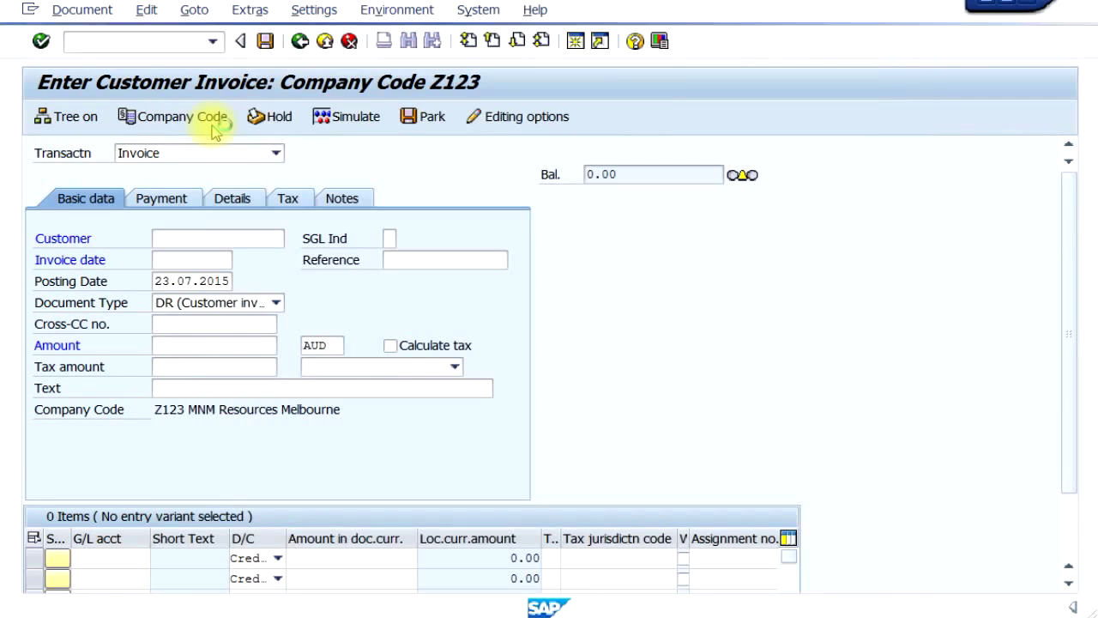
pyautogui.doubleClick(212, 128)
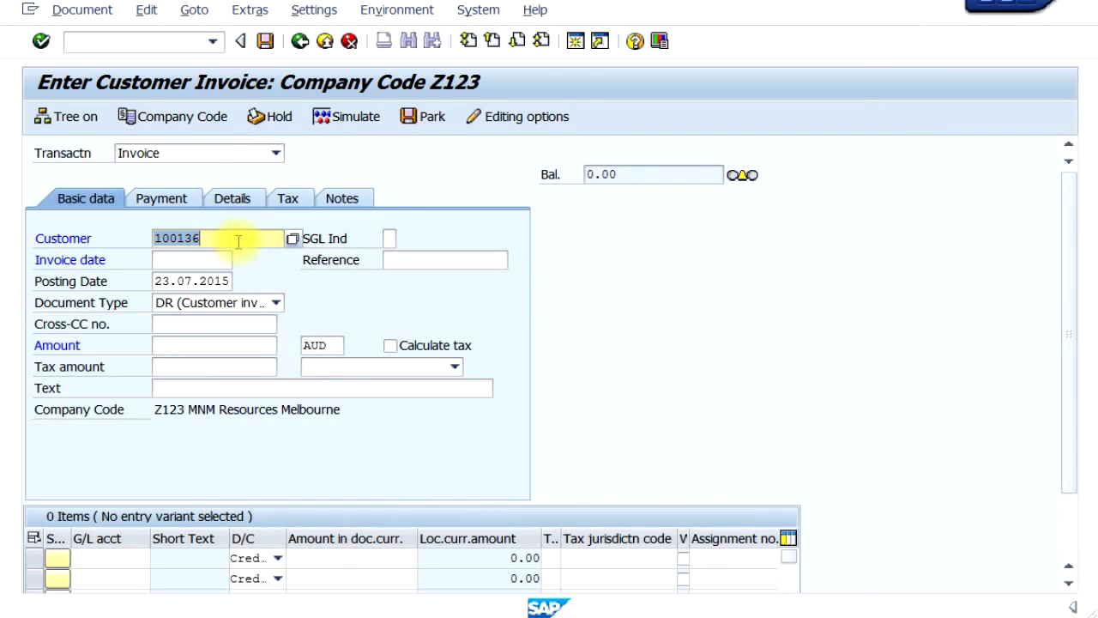
# Set both the invoice date and the posting date of the customer invoice to 20.07.2015
pyautogui.click(184, 259)
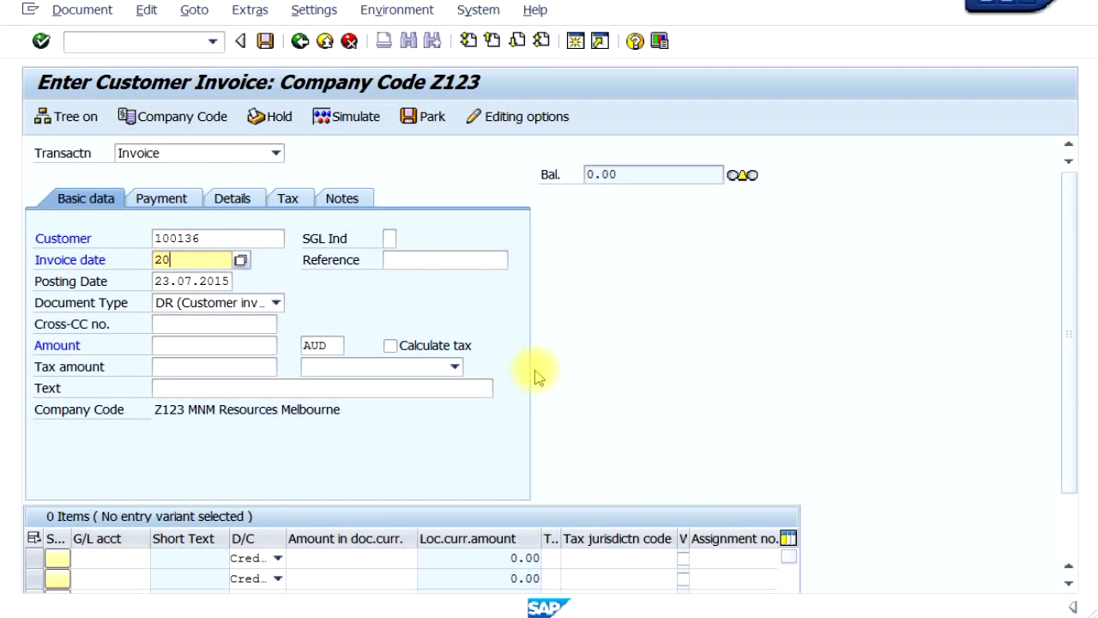
pyautogui.write('20.07.2015')
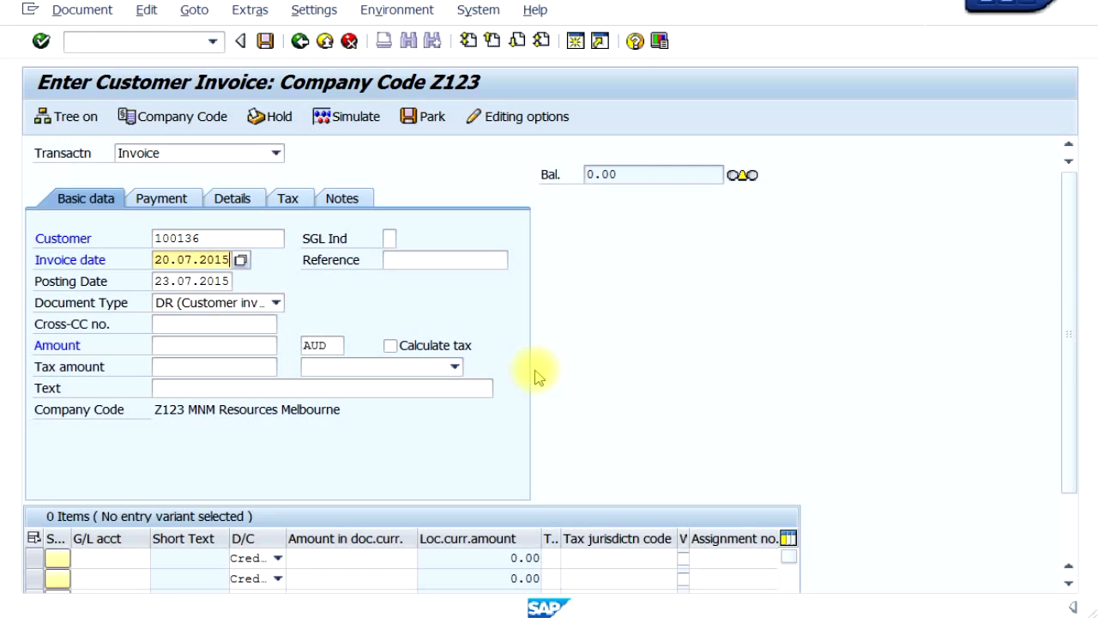
pyautogui.click(159, 279)
pyautogui.write('0')
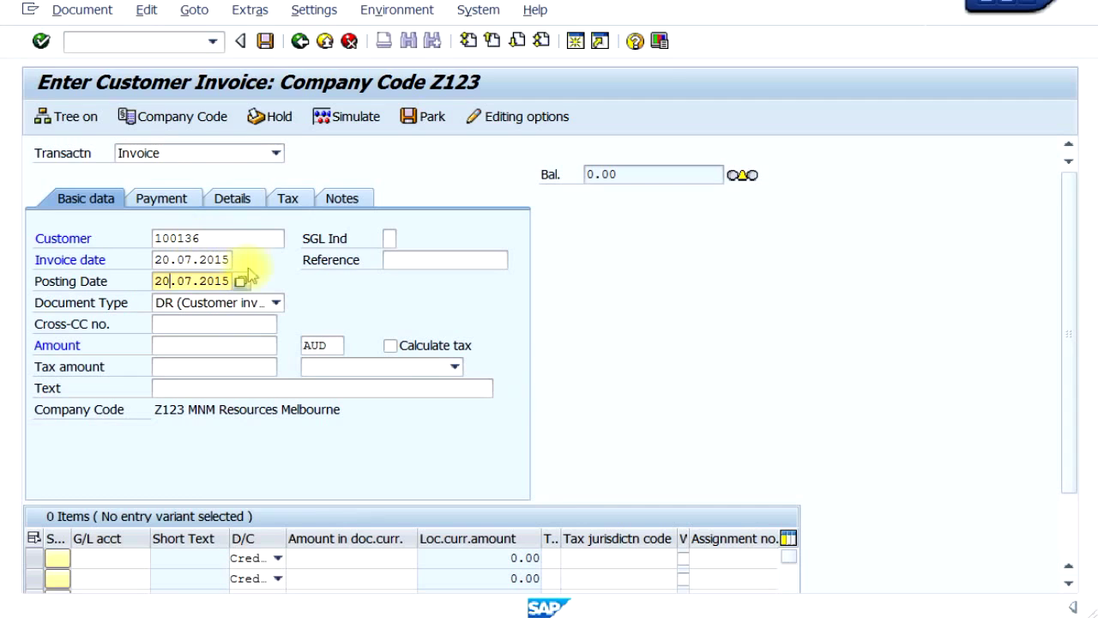
# Enter reference INV001, amount 600 AUD and the text "Sold Product A" in the customer invoice's basic data
pyautogui.click(385, 259)
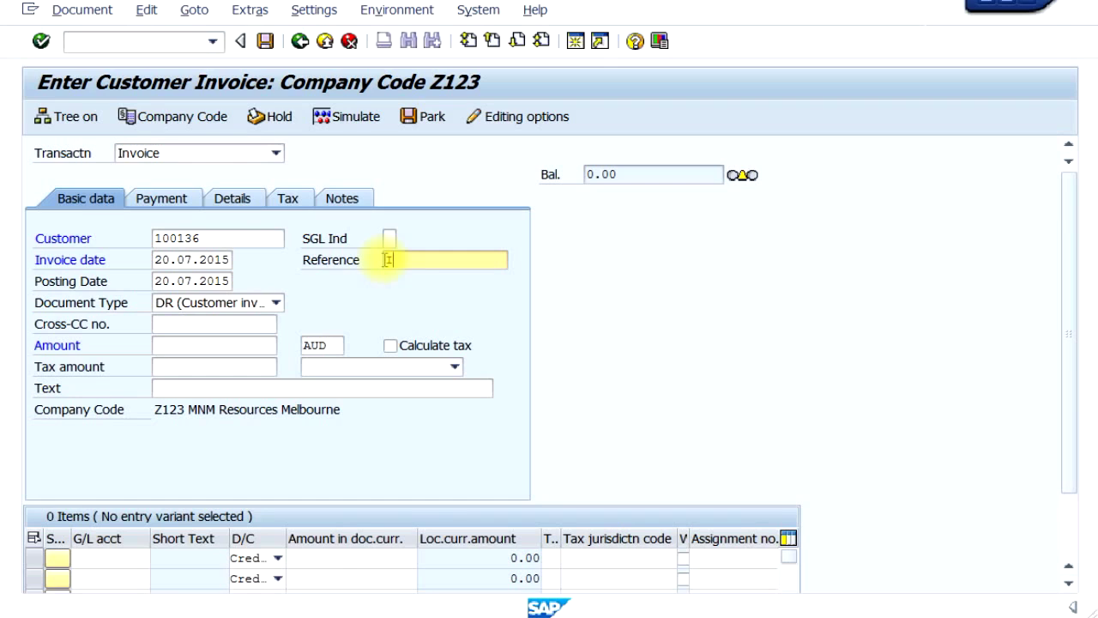
pyautogui.write('001')
pyautogui.click(179, 346)
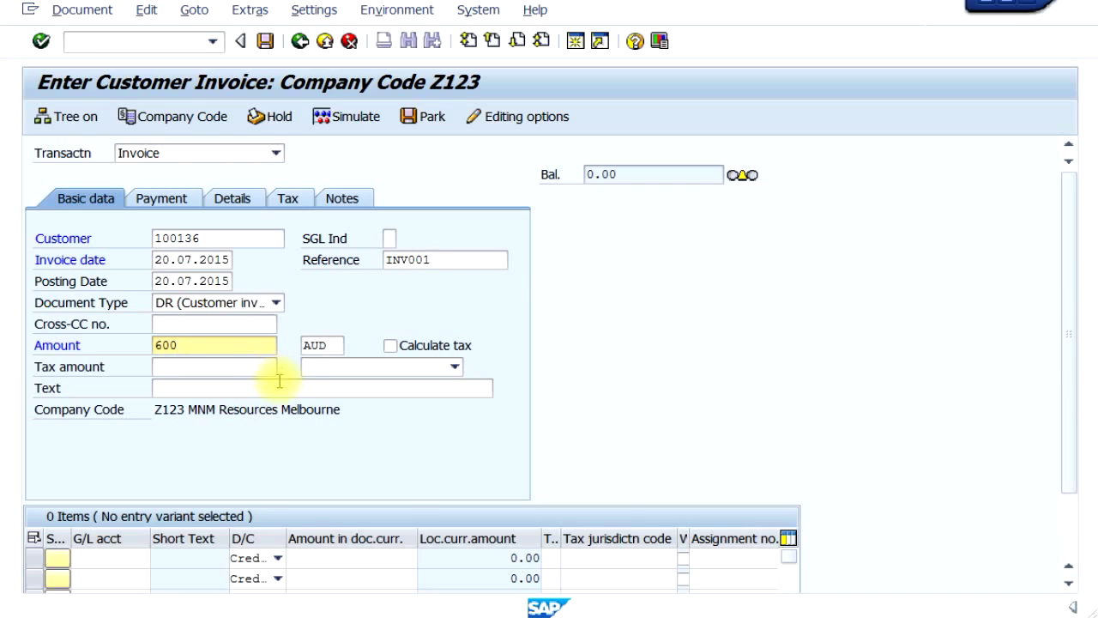
pyautogui.click(268, 388)
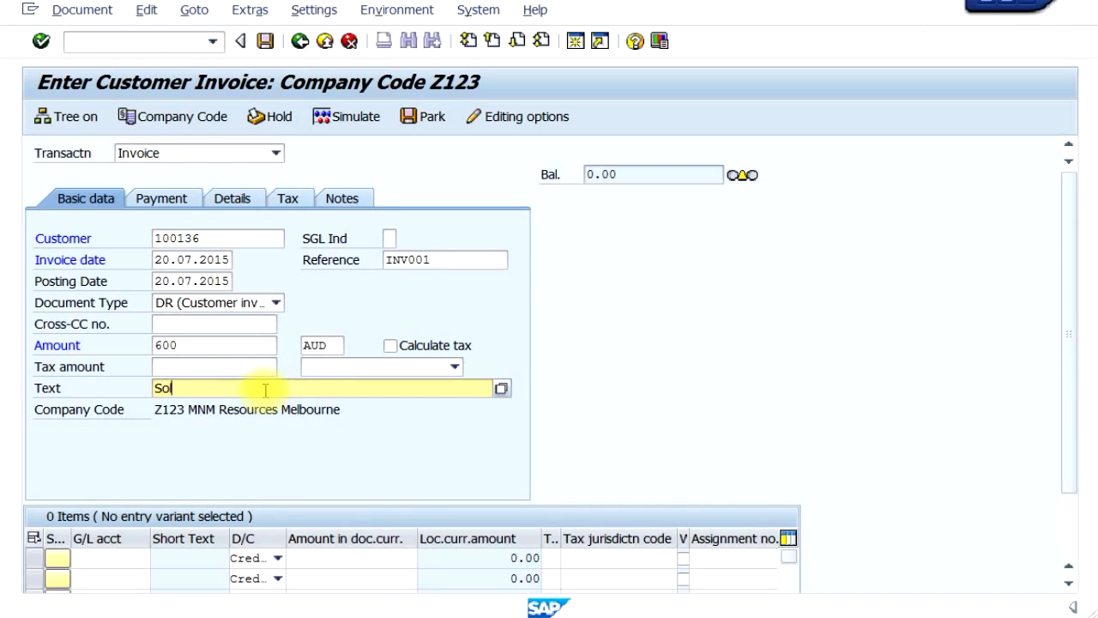
pyautogui.write('Sold Product A')
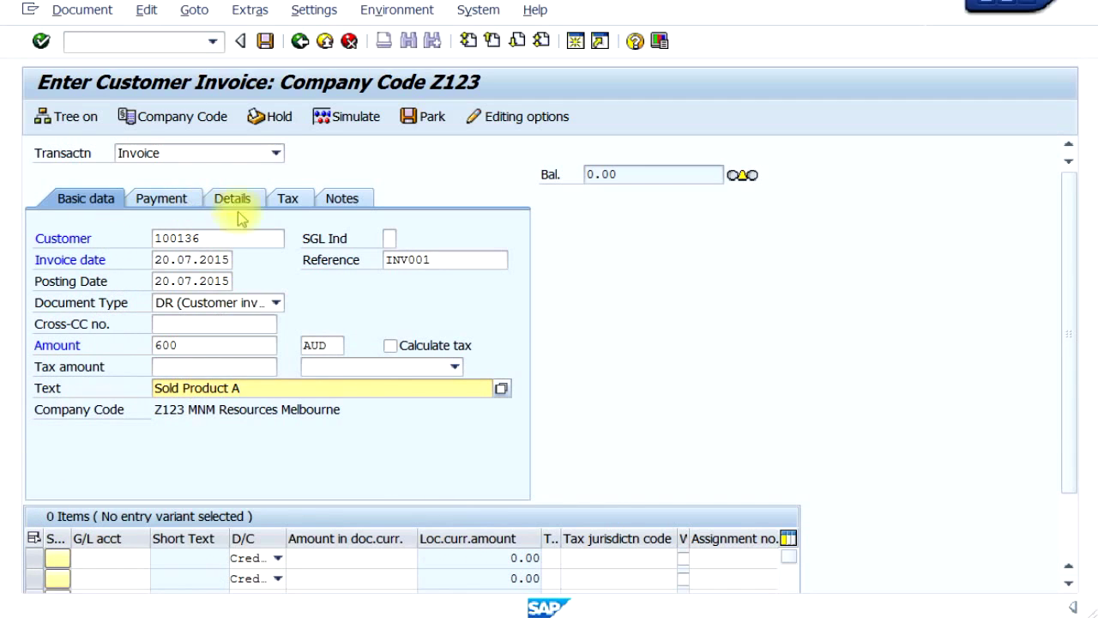
pyautogui.click(124, 560)
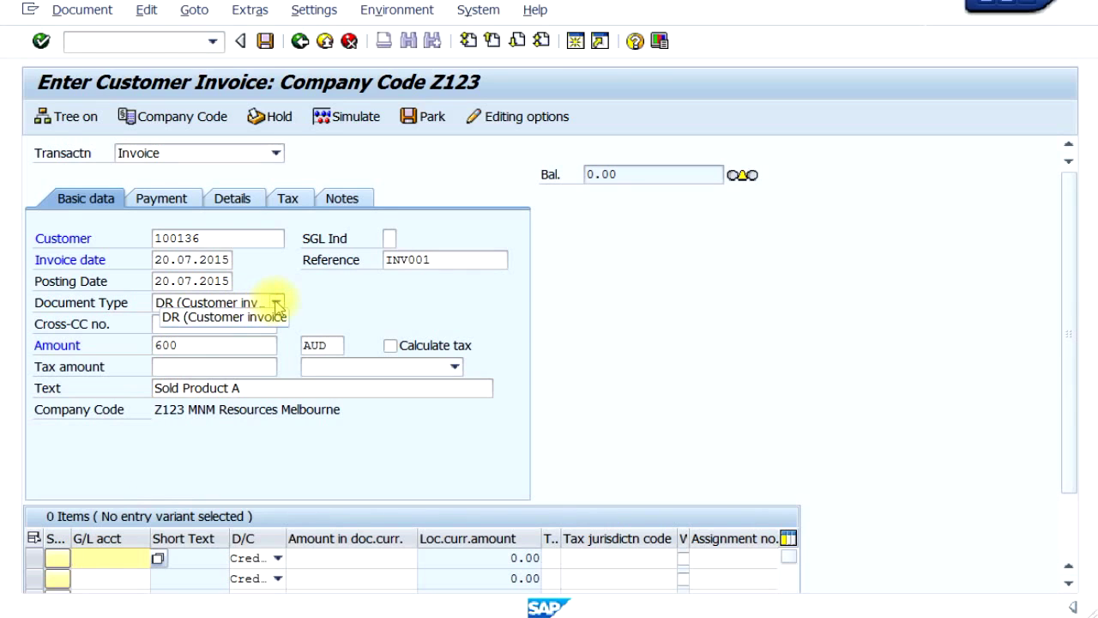
pyautogui.click(277, 304)
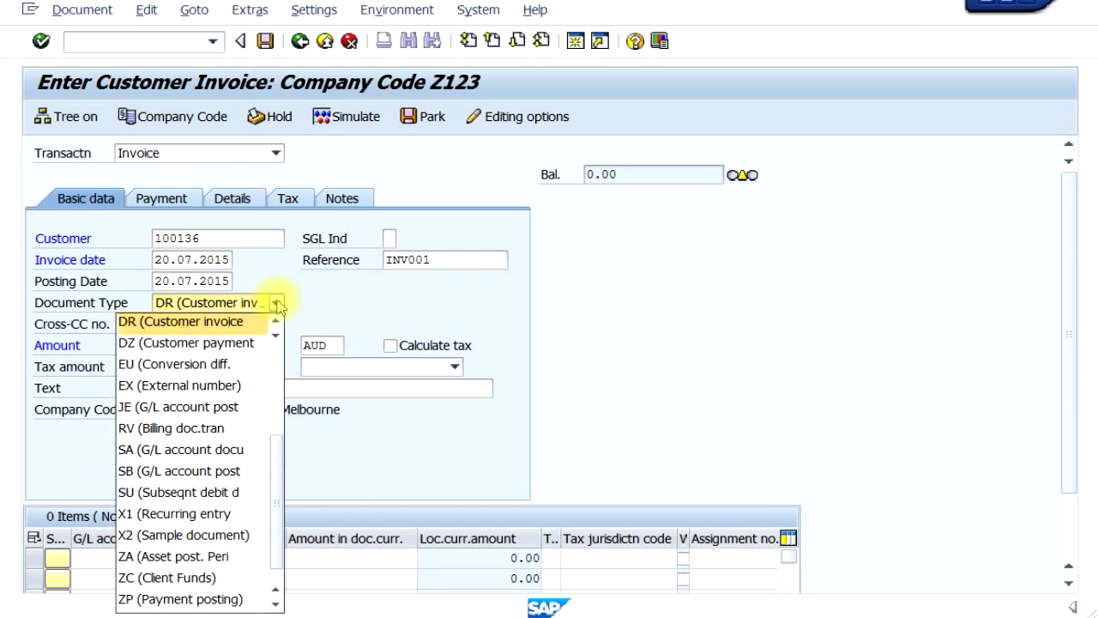
pyautogui.click(278, 305)
pyautogui.click(127, 560)
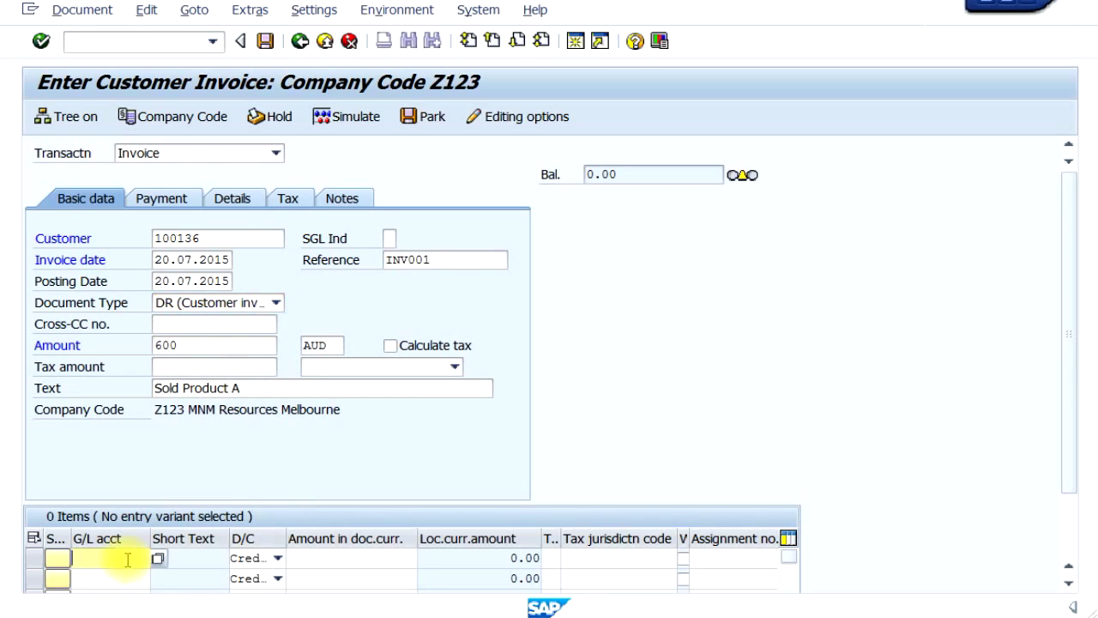
# Open transaction FS00 in a new session and start creating G/L account 401000 in company code Z123
pyautogui.click(579, 43)
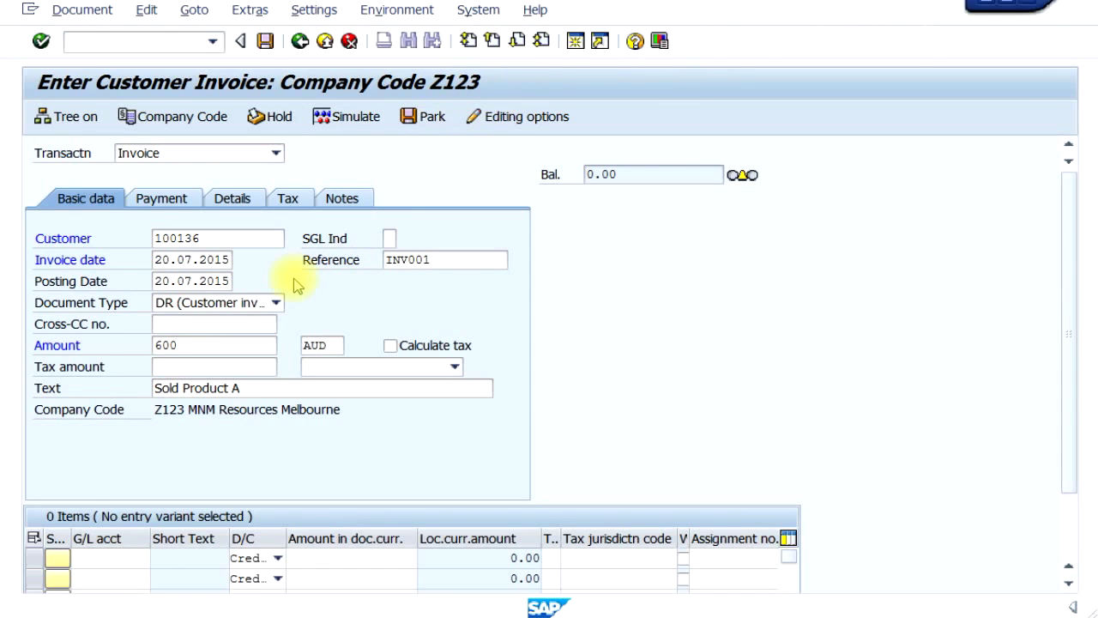
pyautogui.doubleClick(485, 31)
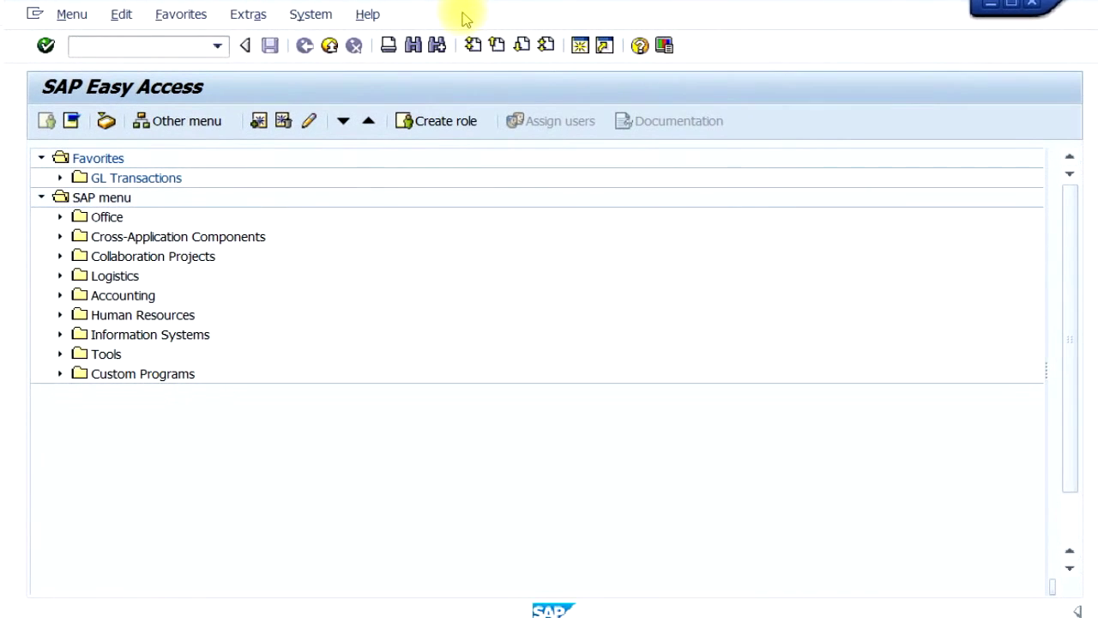
pyautogui.write('Fs00')
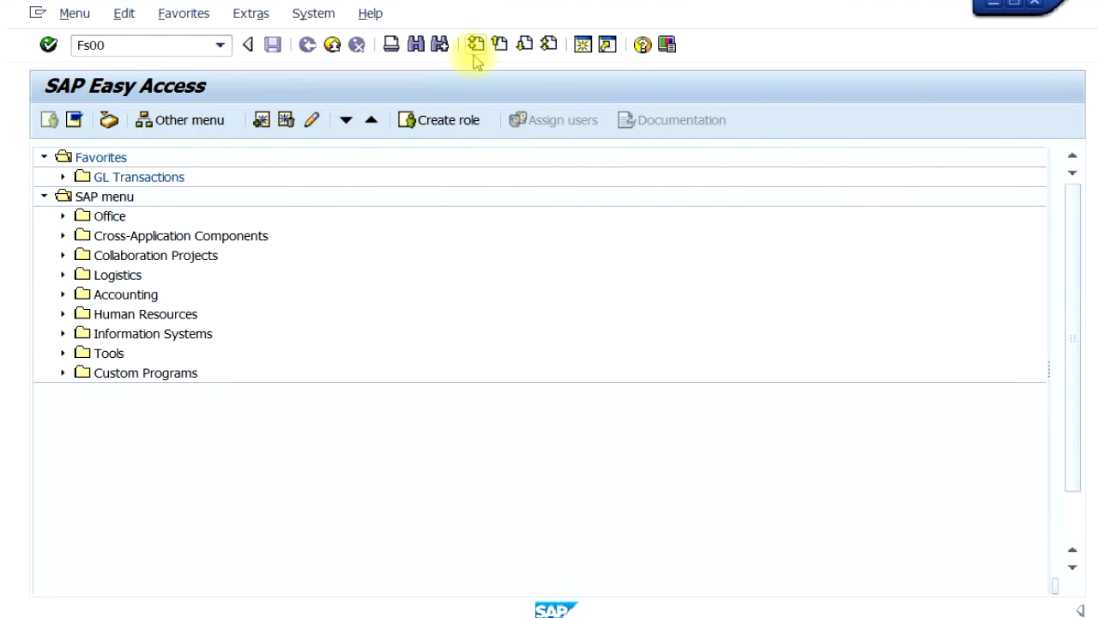
pyautogui.press('Return')
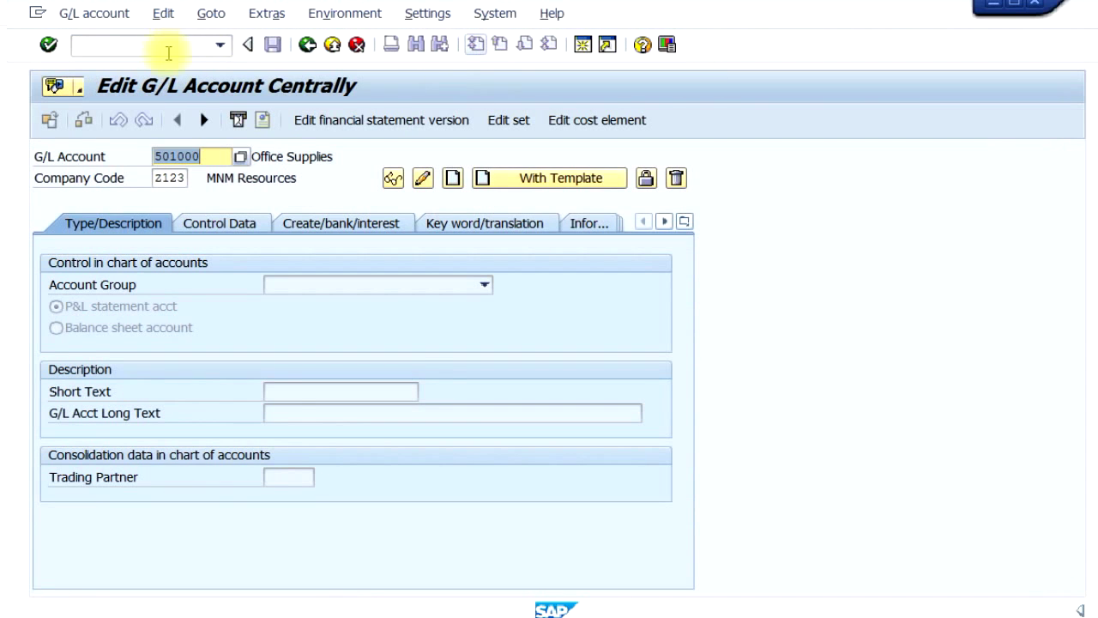
pyautogui.moveTo(215, 158); pyautogui.dragTo(138, 160)
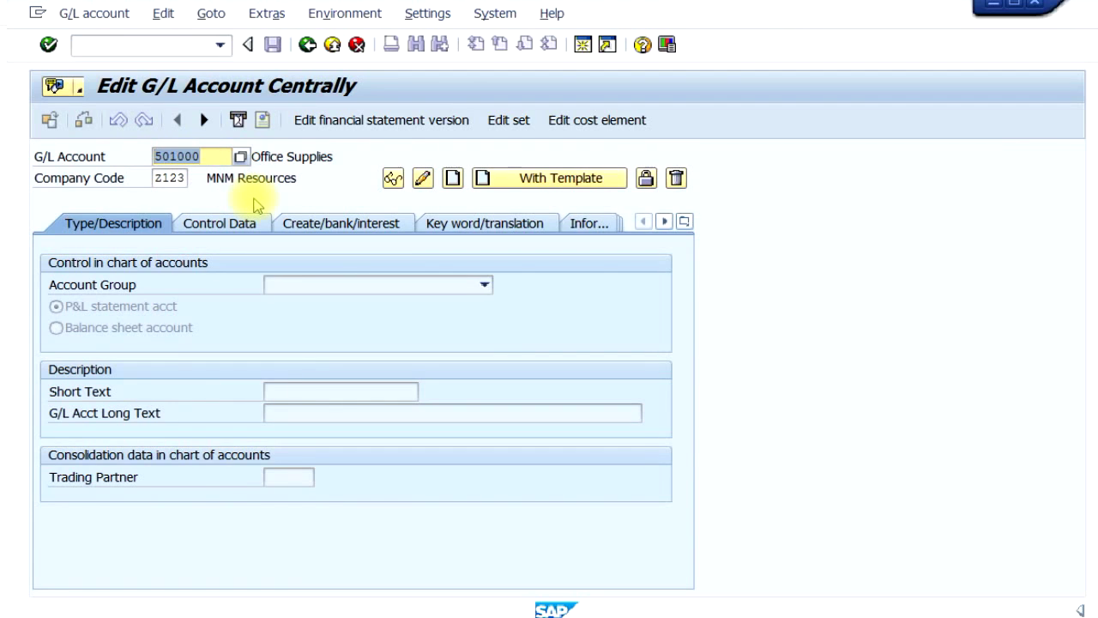
pyautogui.write('401000')
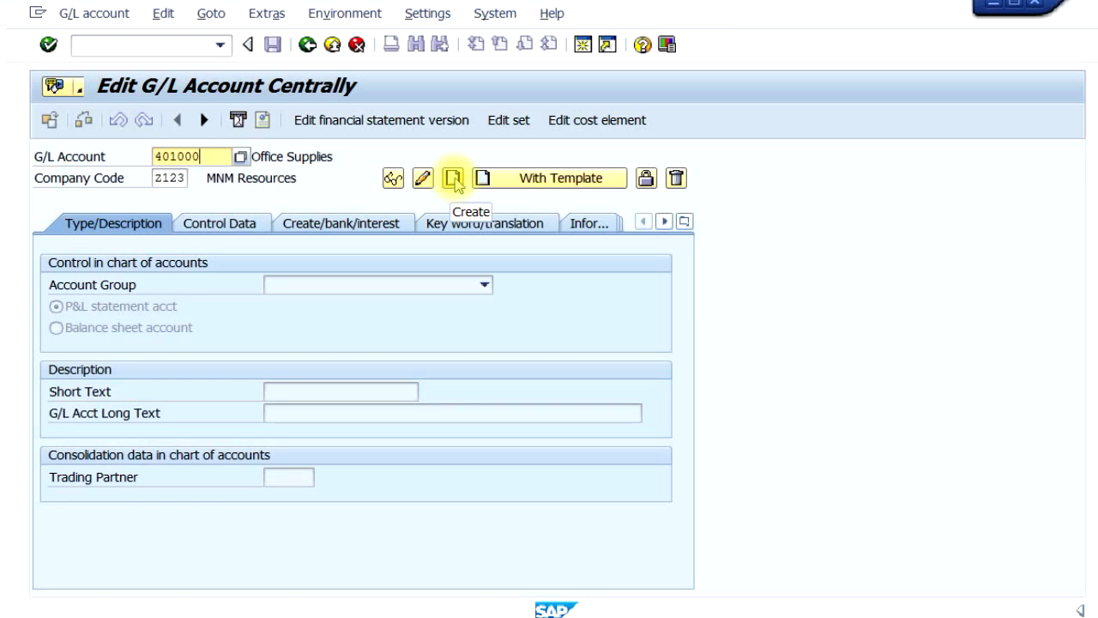
pyautogui.click(454, 181)
# Assign the new account to the Revenue account group and enter "Sales from Product A" as its short and long text
pyautogui.click(354, 288)
pyautogui.click(360, 290)
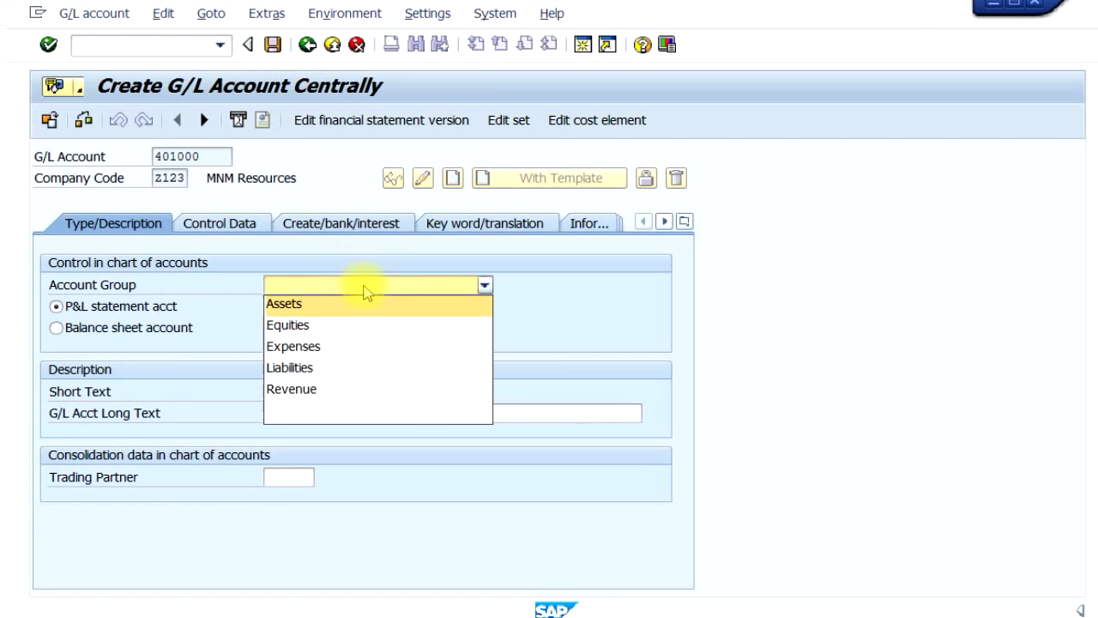
pyautogui.click(347, 391)
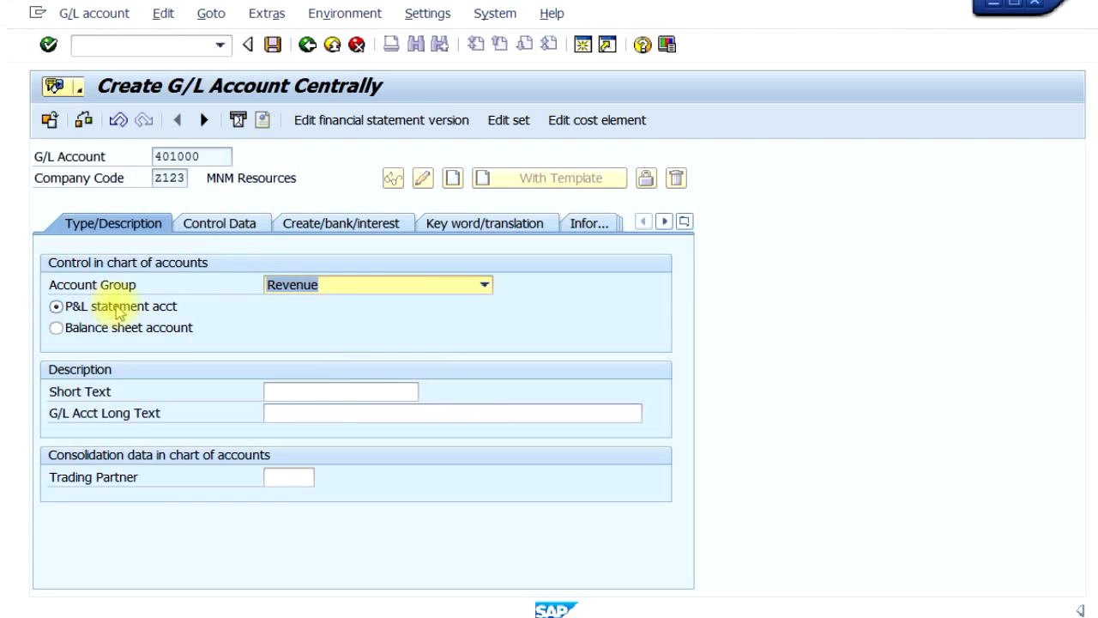
pyautogui.click(317, 392)
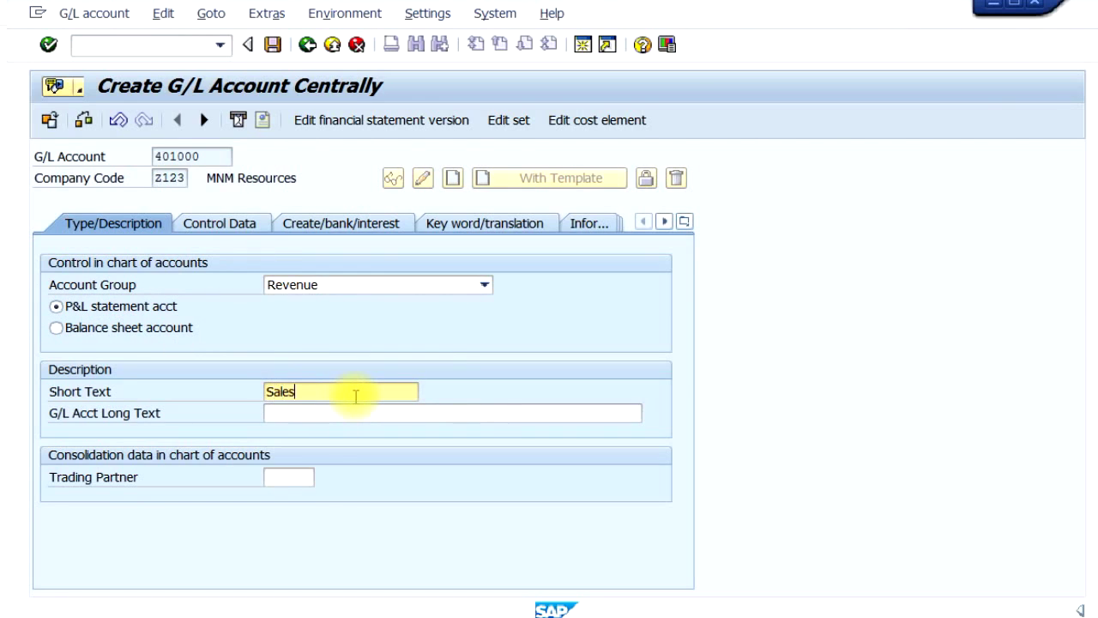
pyautogui.write('Sales from Product')
pyautogui.press('Tab')
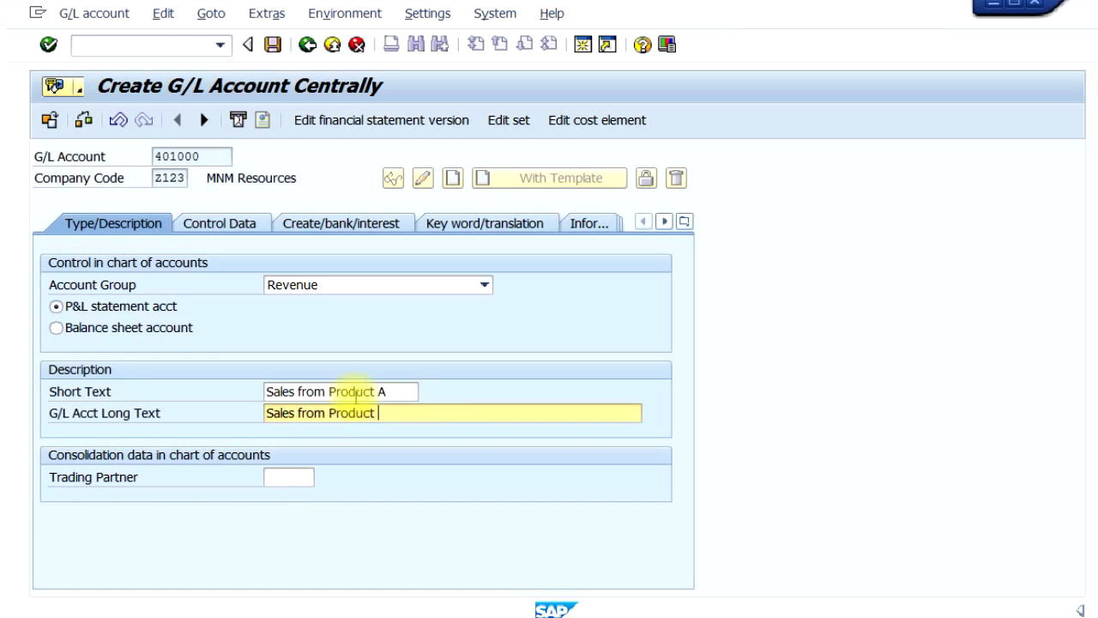
# In the new account's control data, enable line item display and choose sort key 002 (Doc.no., fiscal year)
pyautogui.click(217, 227)
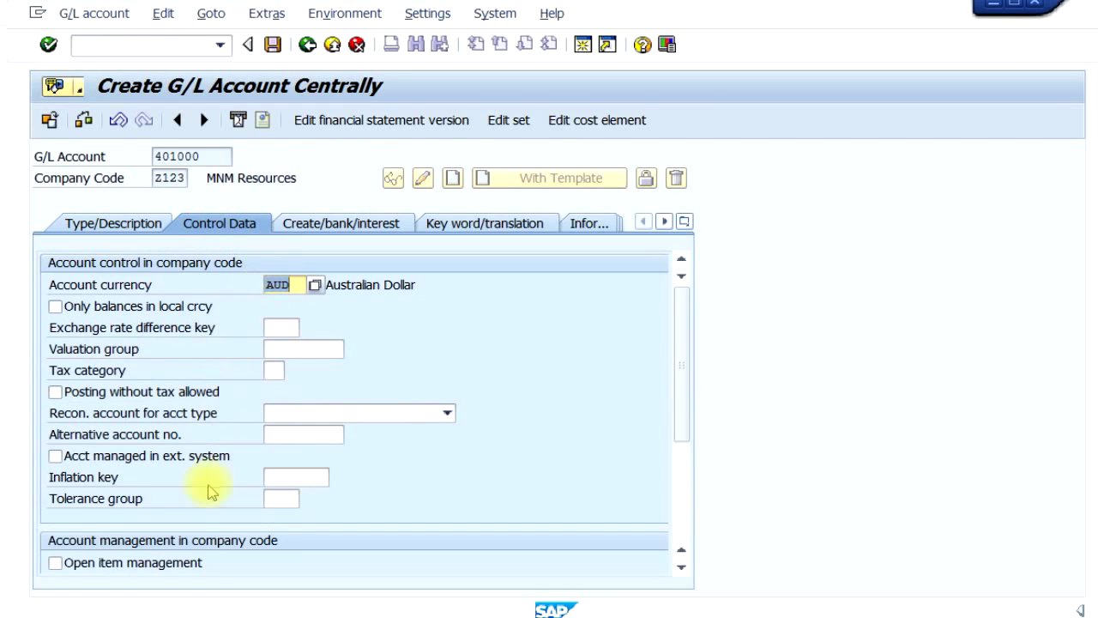
pyautogui.scroll(-2, 212, 491)
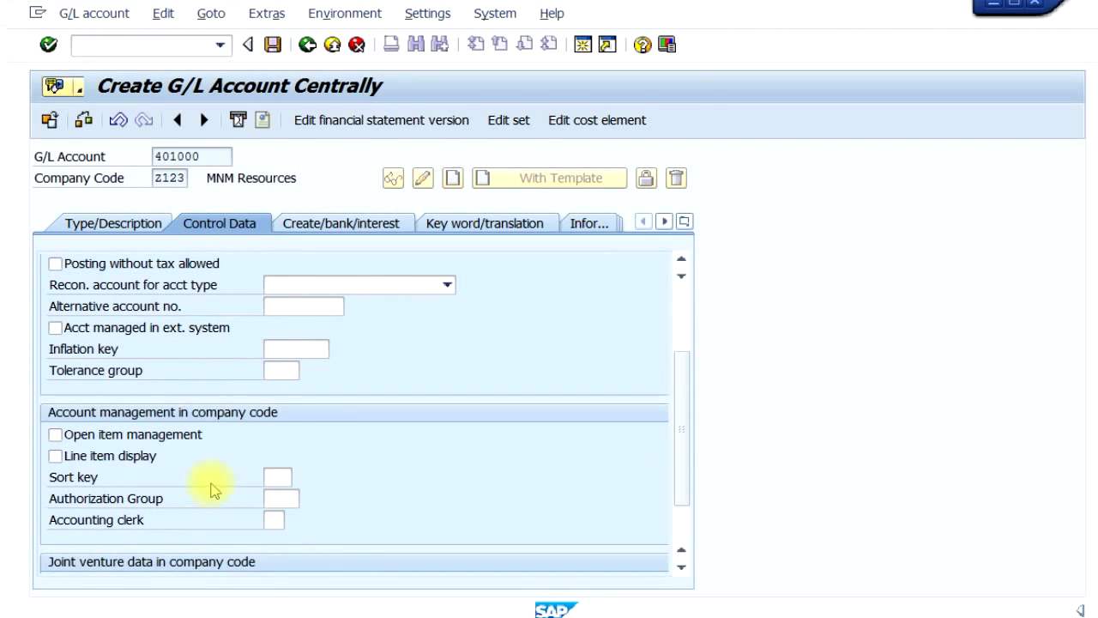
pyautogui.click(280, 477)
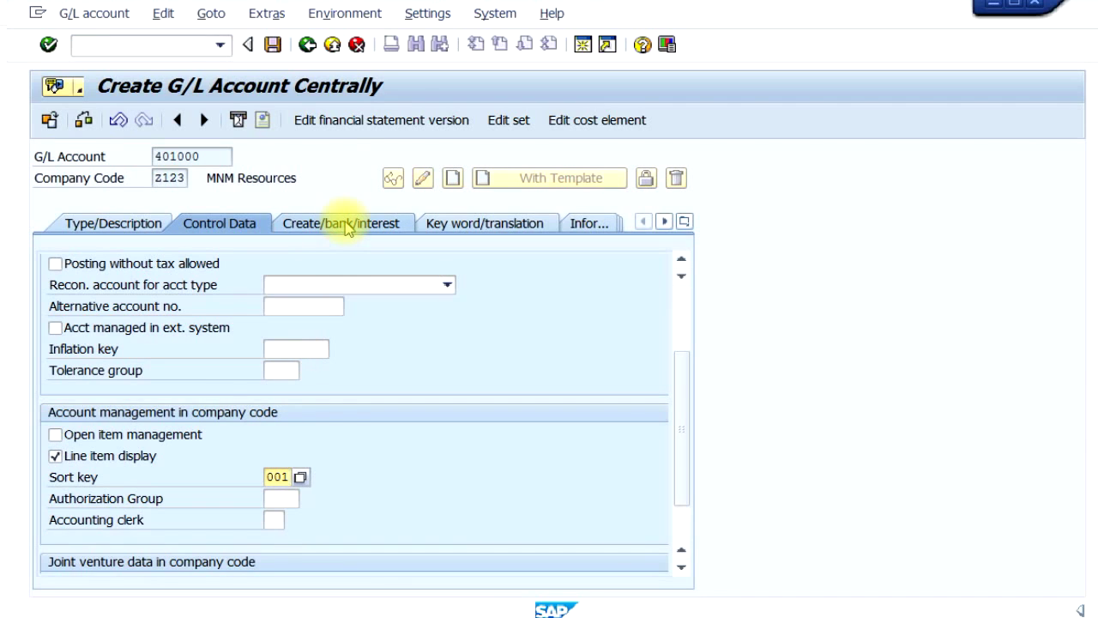
pyautogui.click(300, 477)
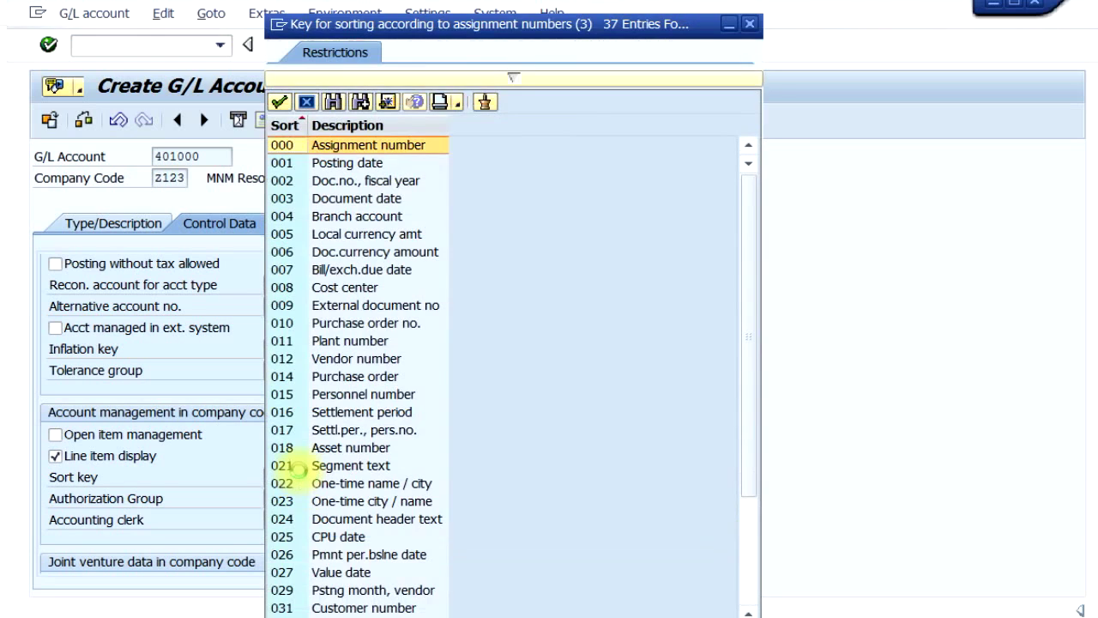
pyautogui.click(382, 375)
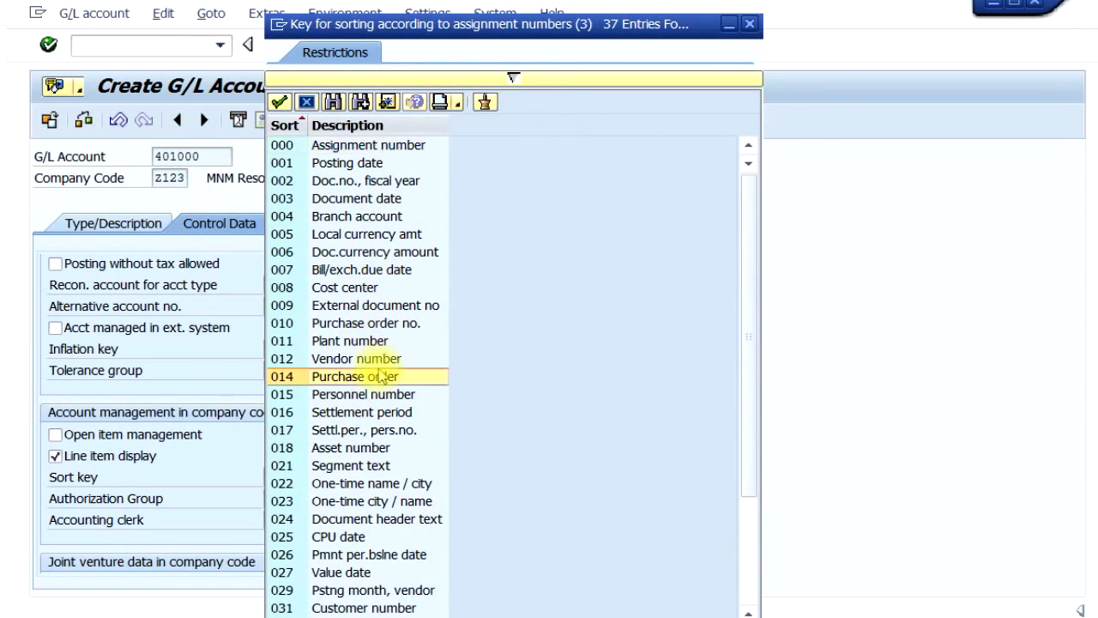
pyautogui.scroll(-3, 384, 378)
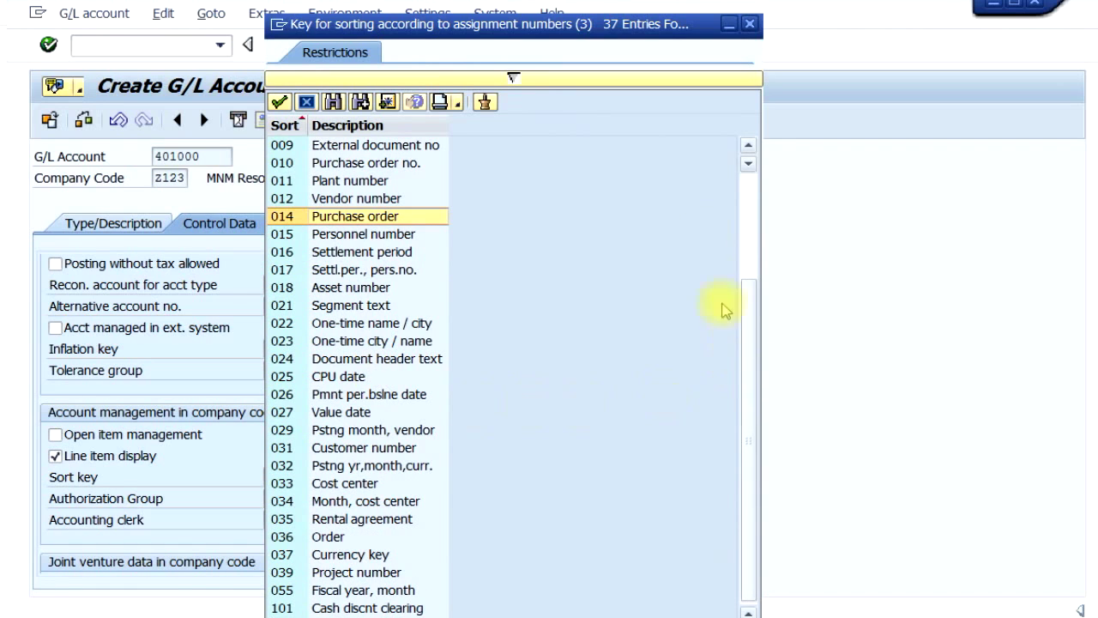
pyautogui.scroll(3, 372, 314)
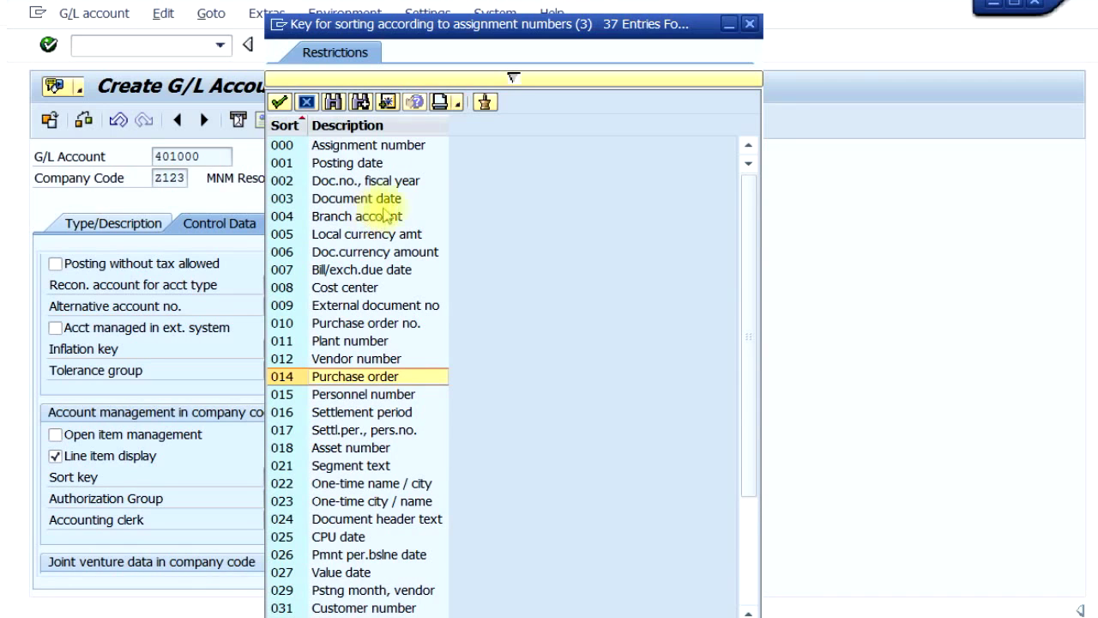
pyautogui.click(392, 180)
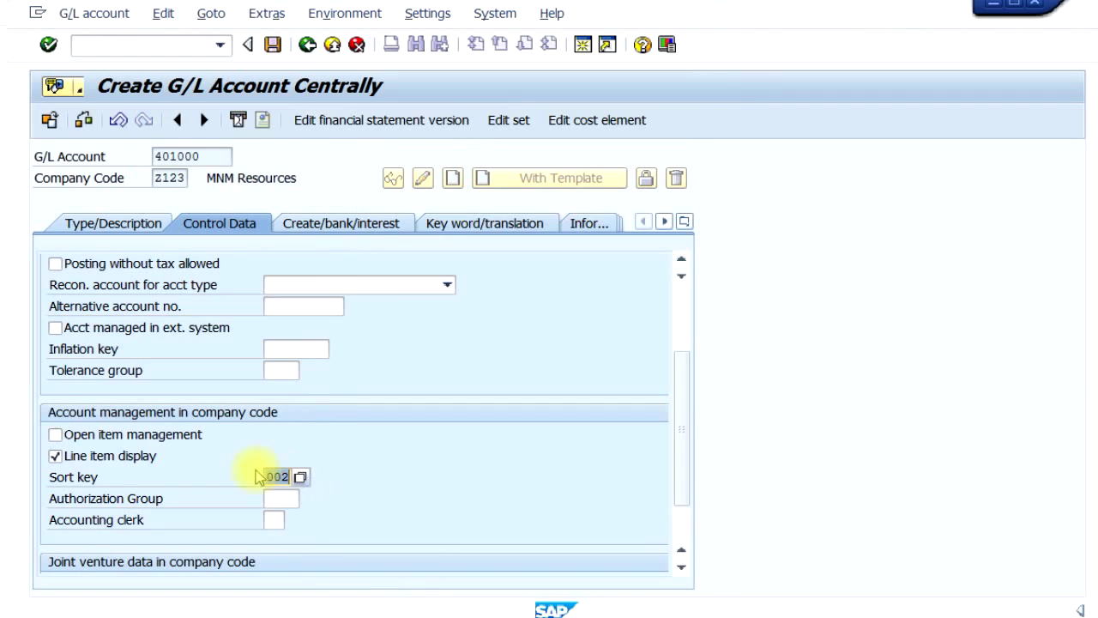
# Set the field status group of G/L account 401000 to G001
pyautogui.click(356, 229)
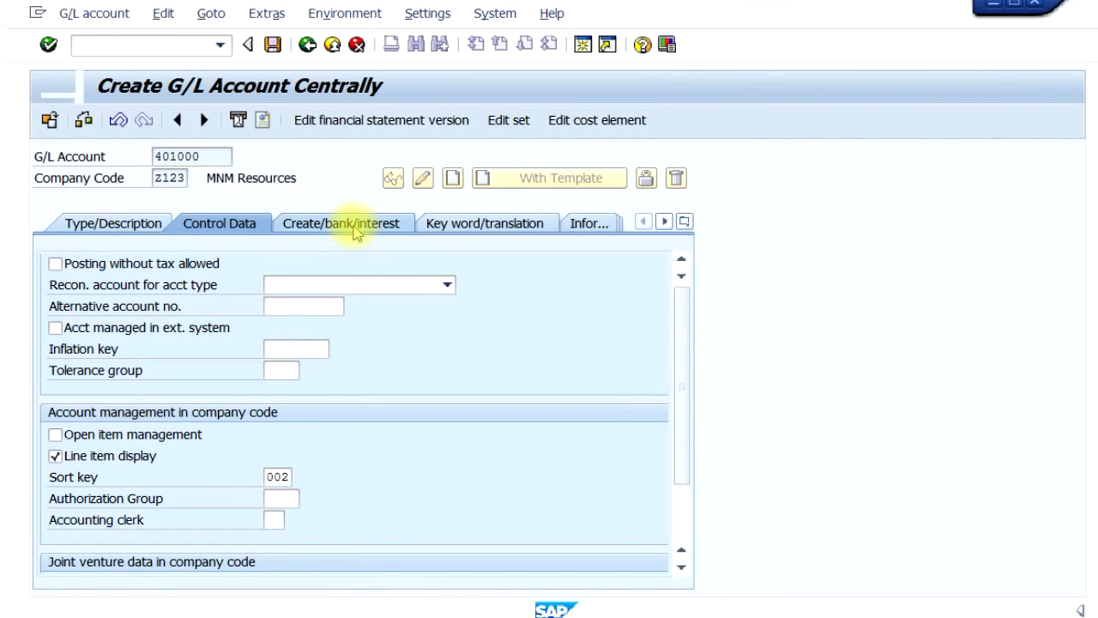
pyautogui.click(285, 283)
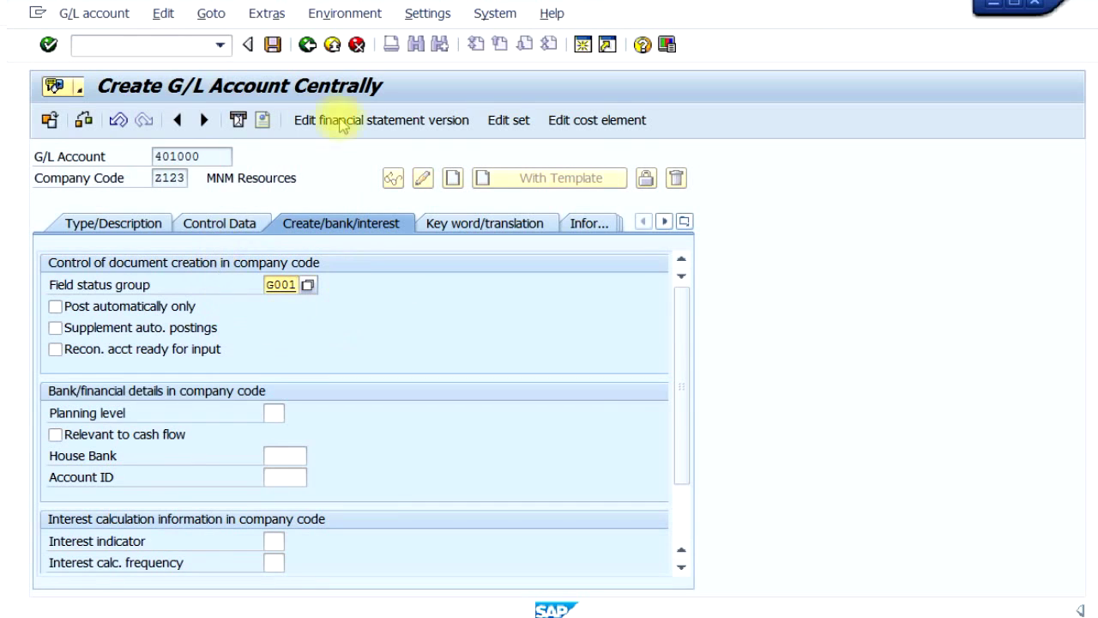
# Save the new G/L account 401000 and return to the open customer invoice entry
pyautogui.click(272, 46)
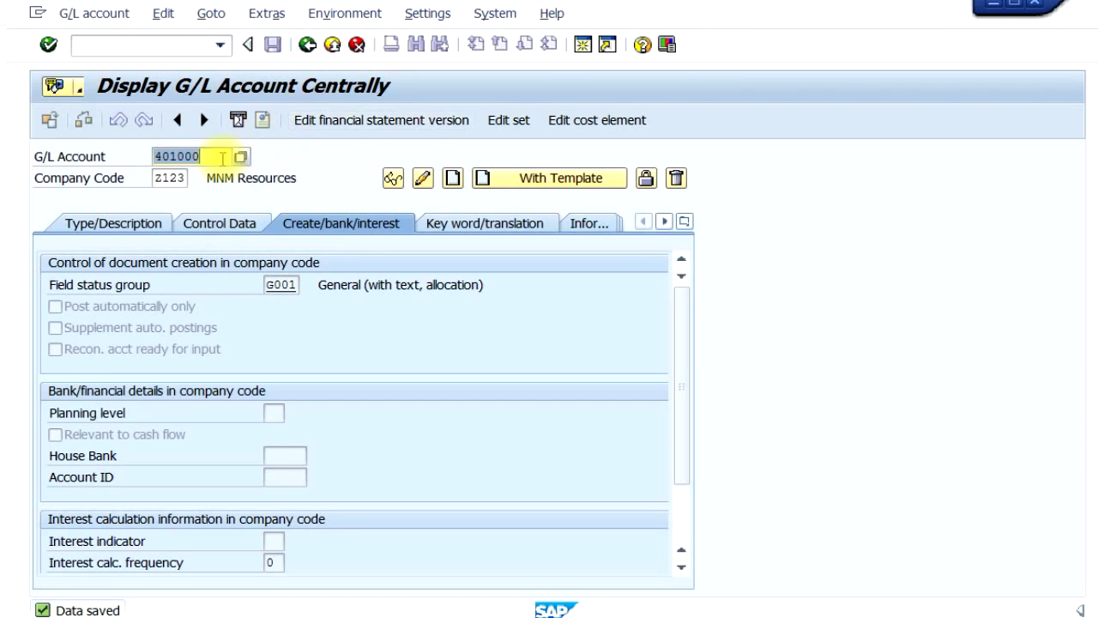
pyautogui.click(993, 12)
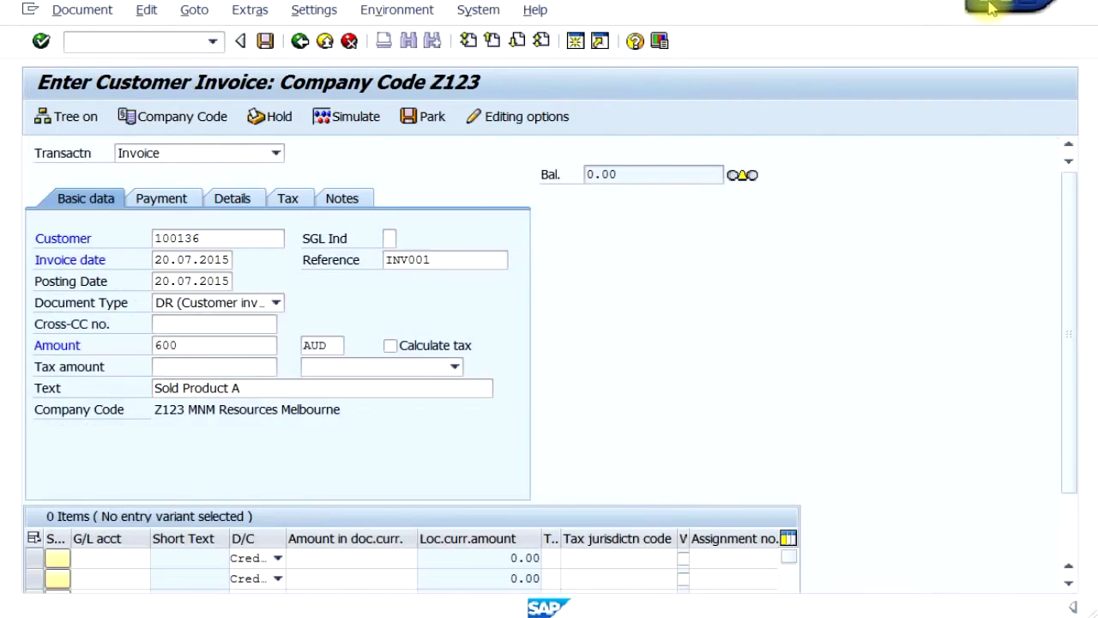
# Add a credit line for G/L account 401000 with * as its amount to take over the full invoice amount
pyautogui.click(76, 557)
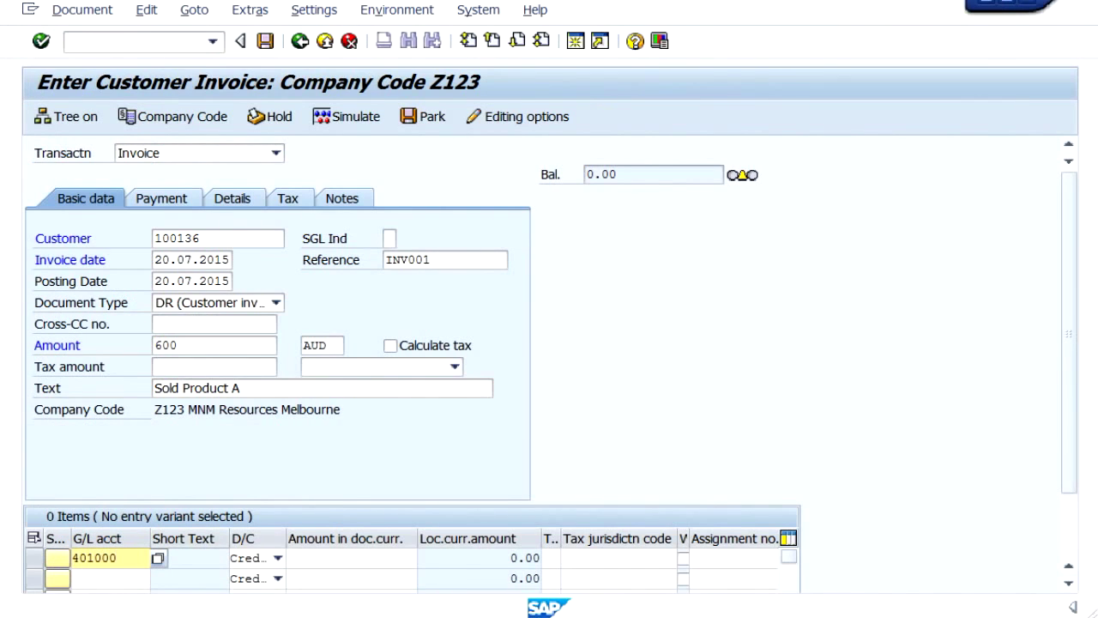
pyautogui.click(396, 563)
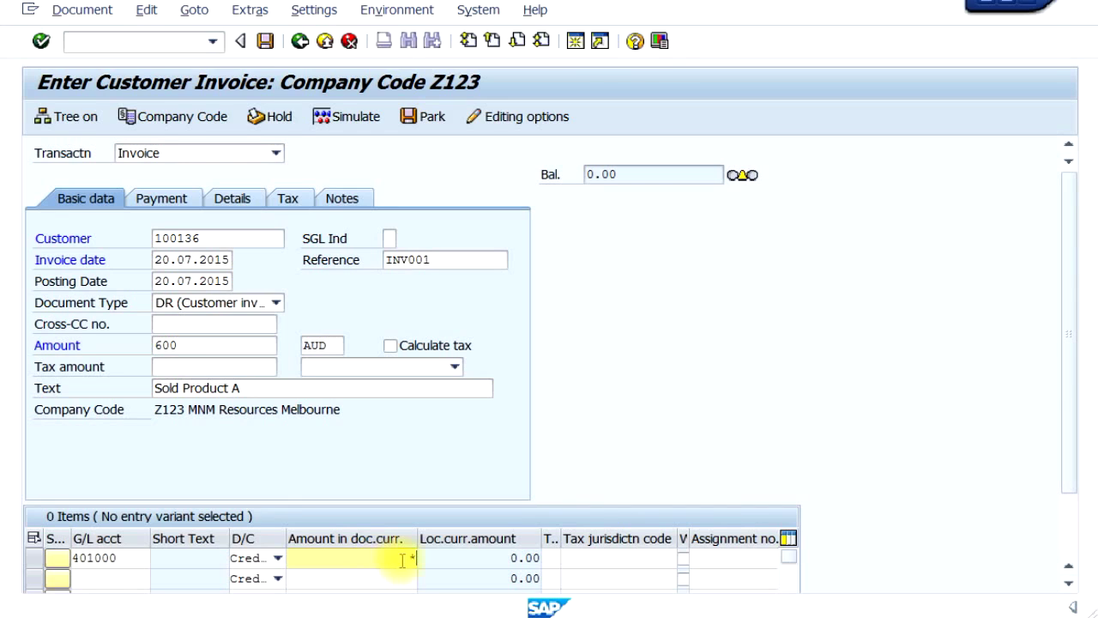
pyautogui.press('Return')
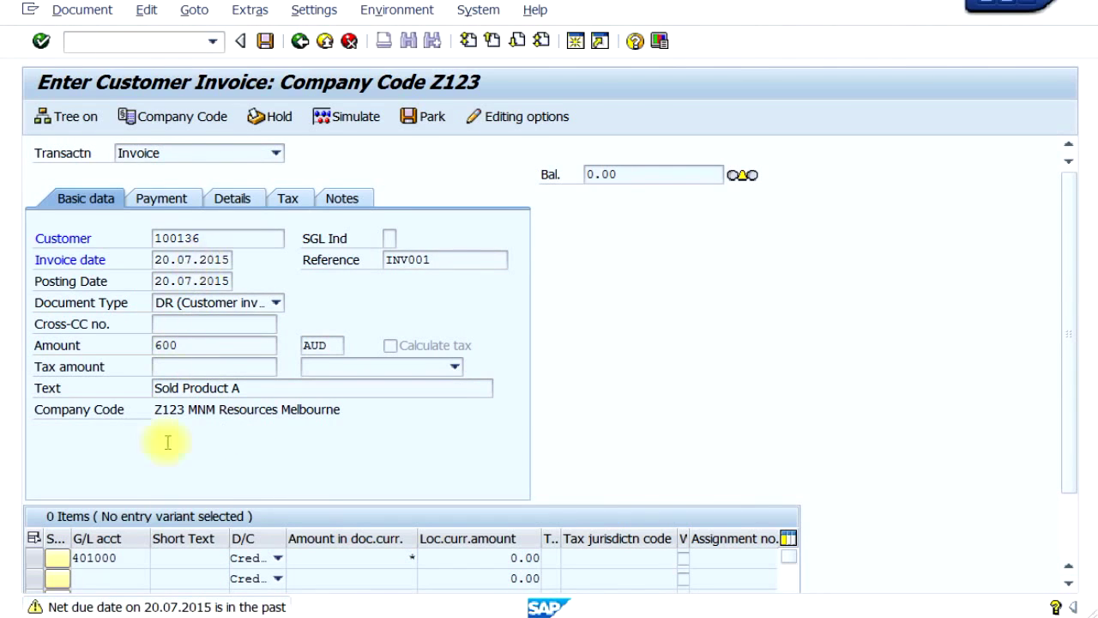
pyautogui.press('Return')
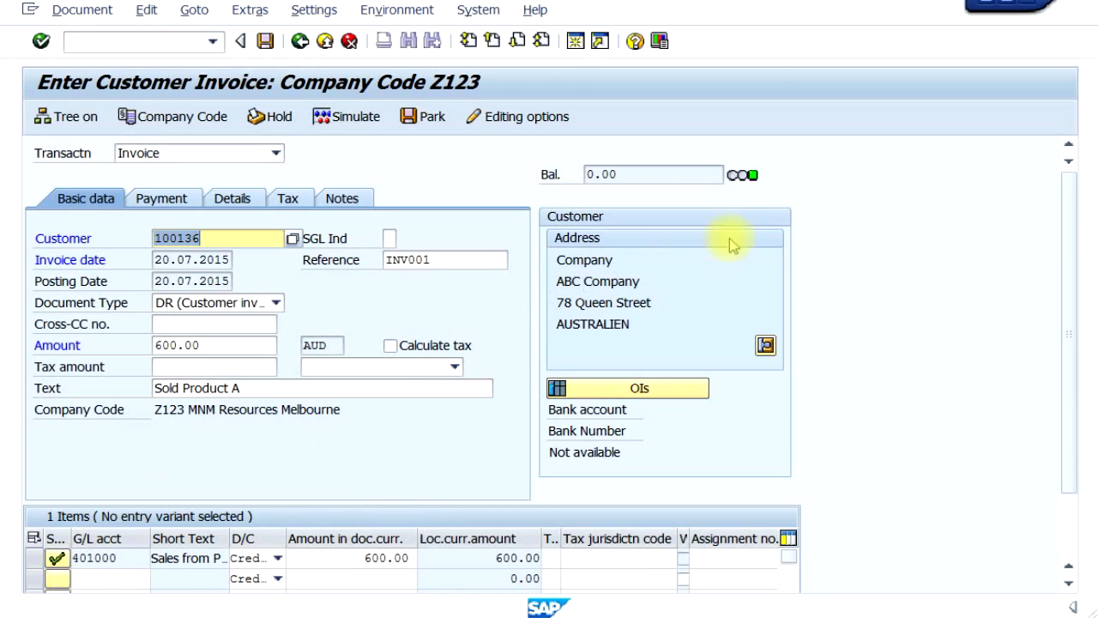
# Check the customer invoice's balance, simulate the document and post it
pyautogui.moveTo(763, 180)
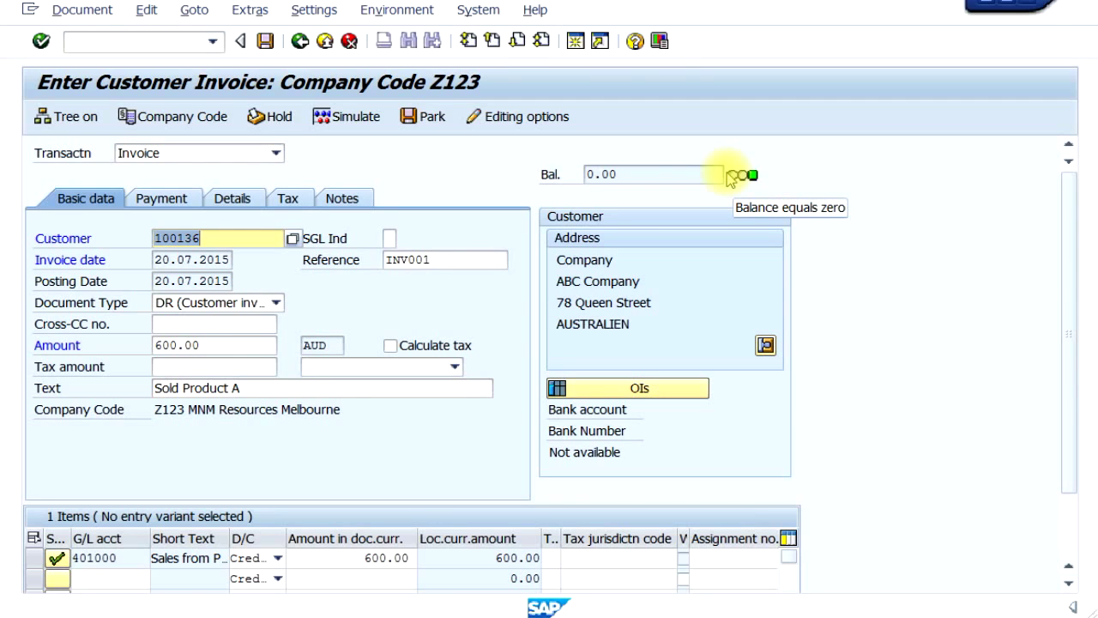
pyautogui.click(328, 117)
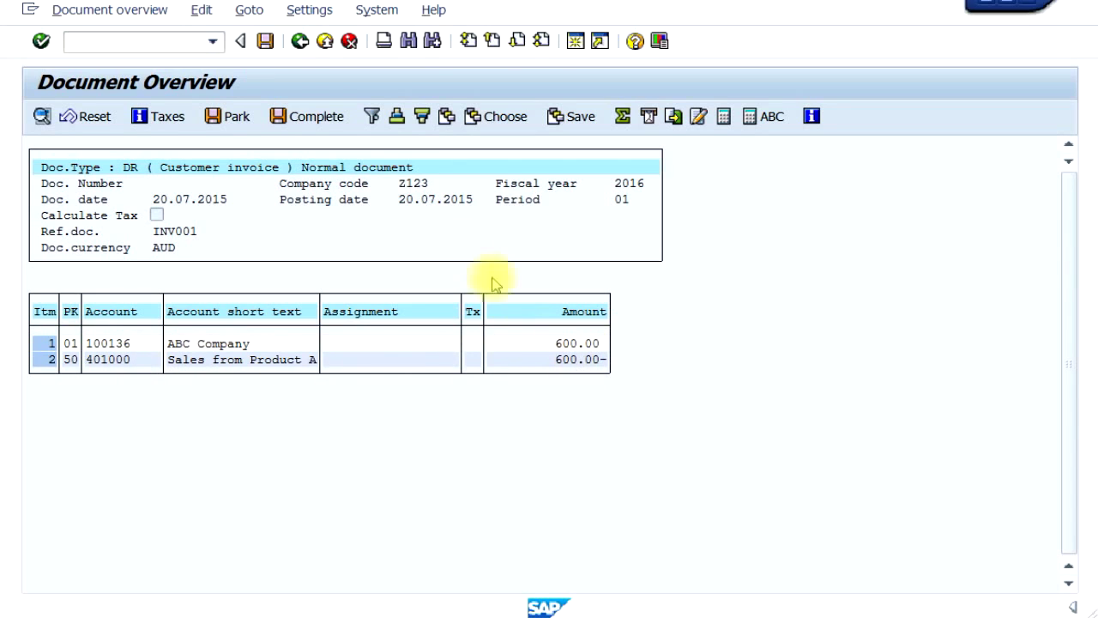
pyautogui.click(265, 42)
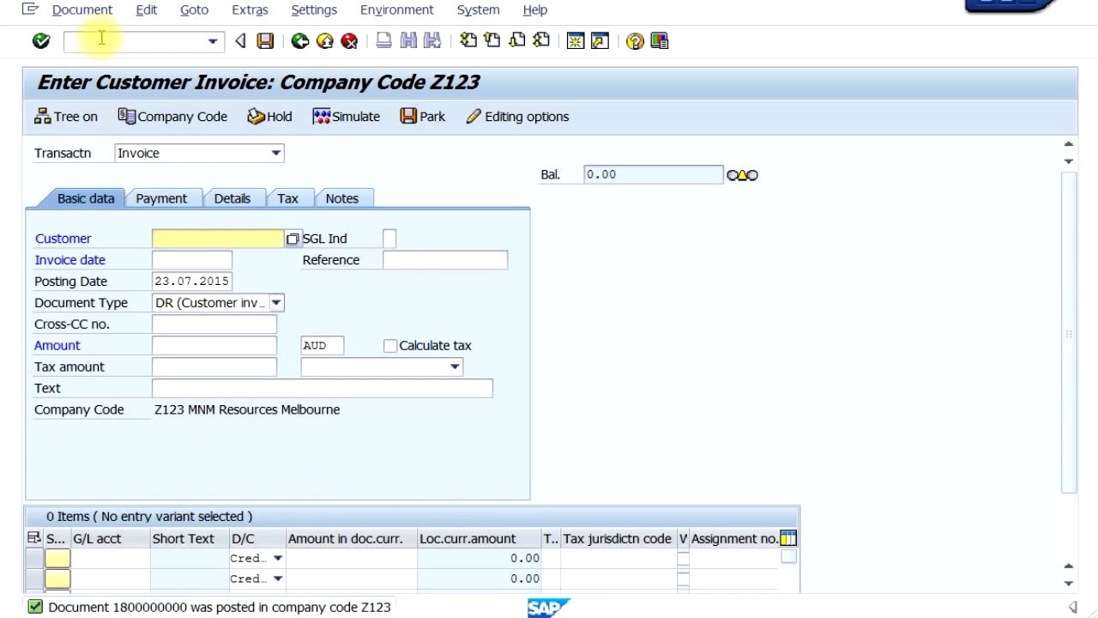
# Display the posted customer invoice and examine the assignment field of its Sales from Product A line item
pyautogui.click(92, 10)
pyautogui.click(95, 58)
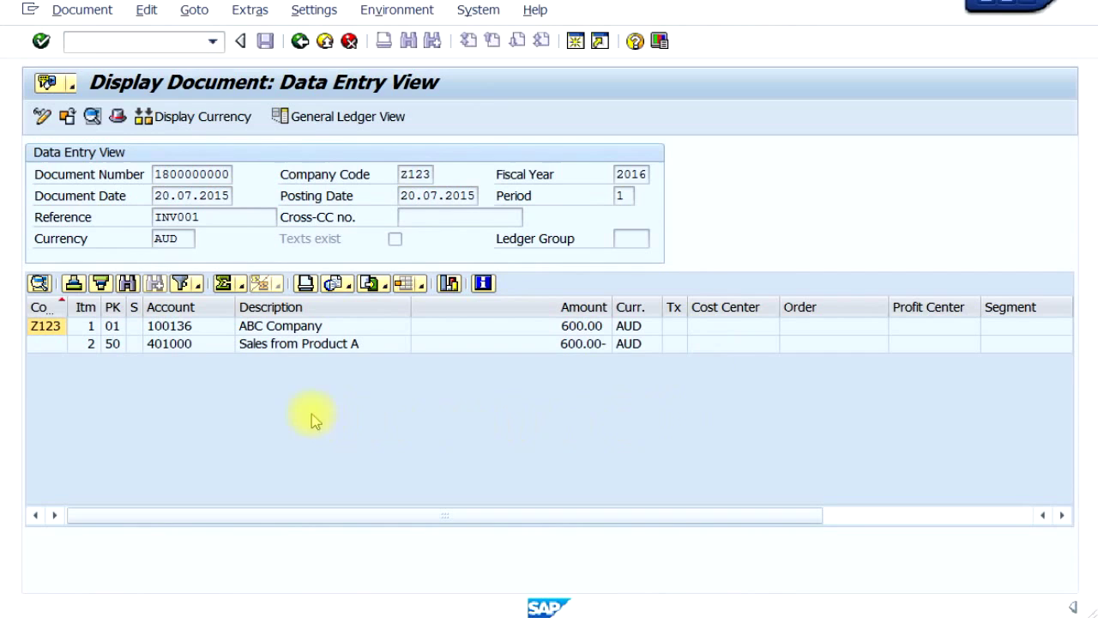
pyautogui.click(250, 347)
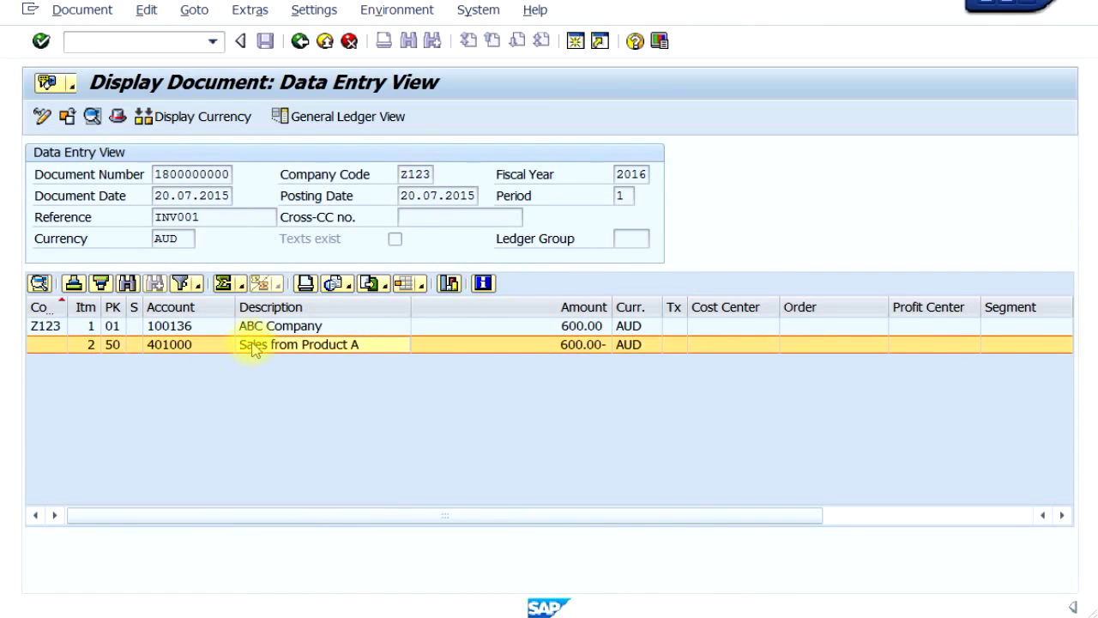
pyautogui.doubleClick(253, 348)
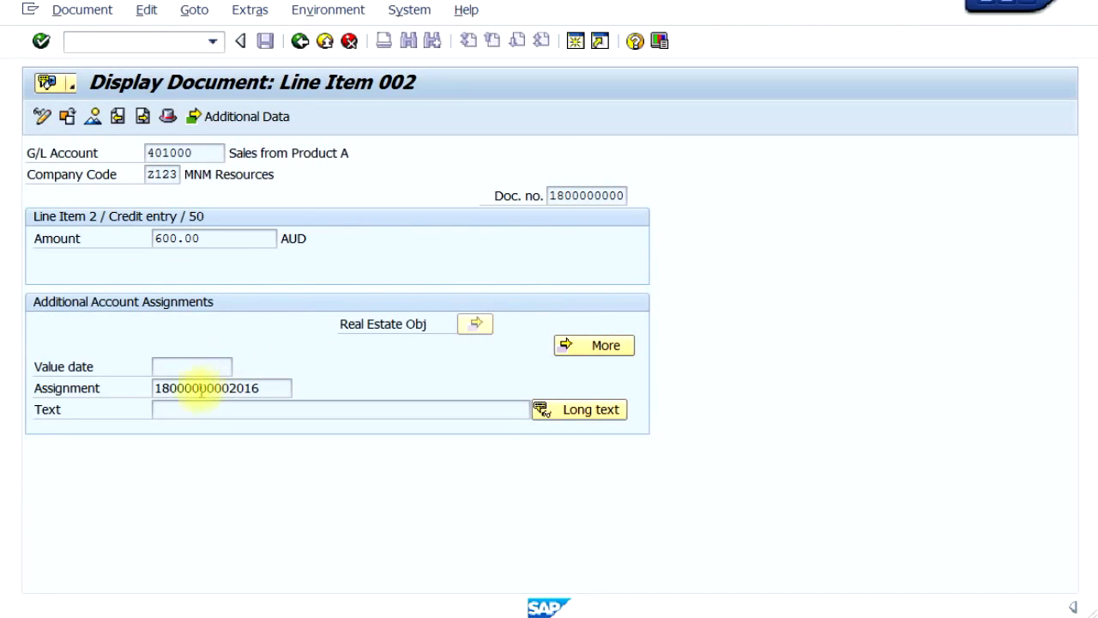
pyautogui.moveTo(156, 388); pyautogui.dragTo(273, 388)
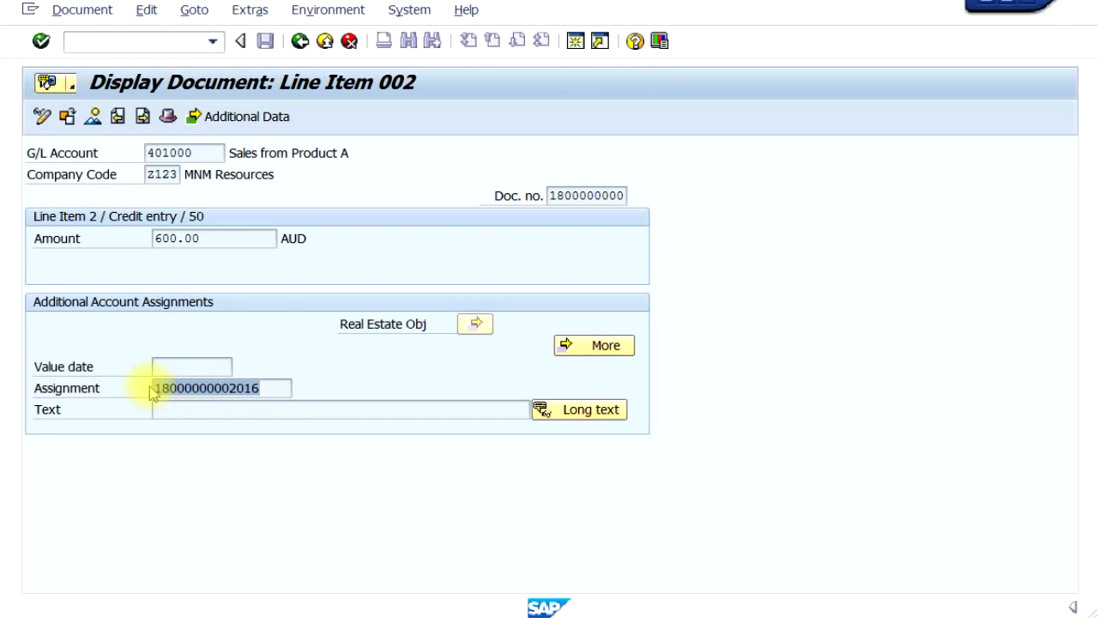
pyautogui.moveTo(159, 390); pyautogui.dragTo(230, 391)
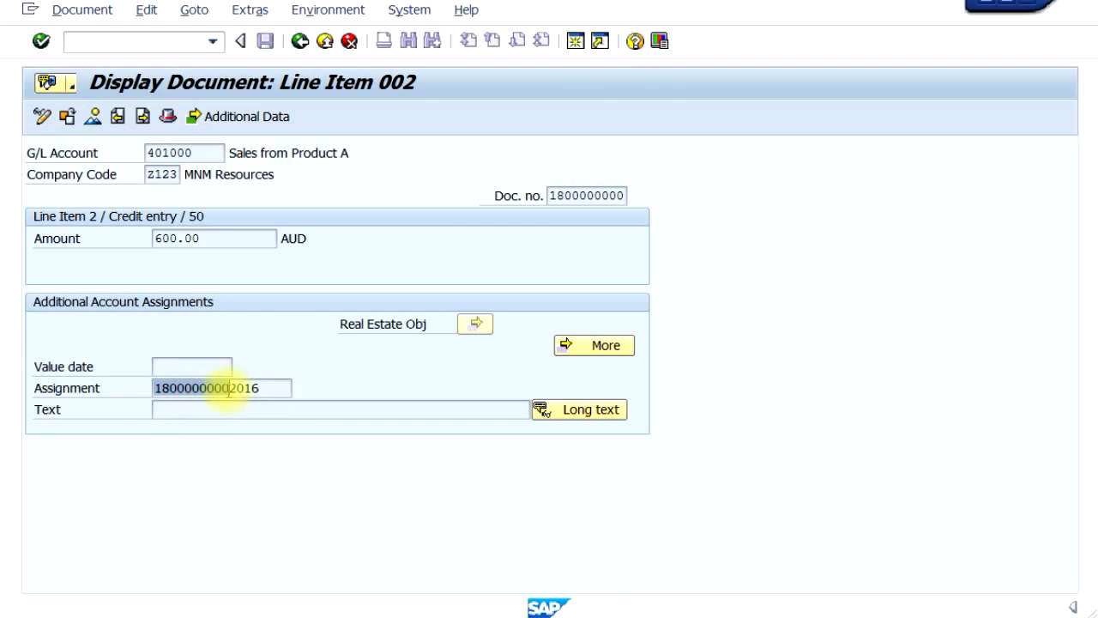
pyautogui.click(300, 42)
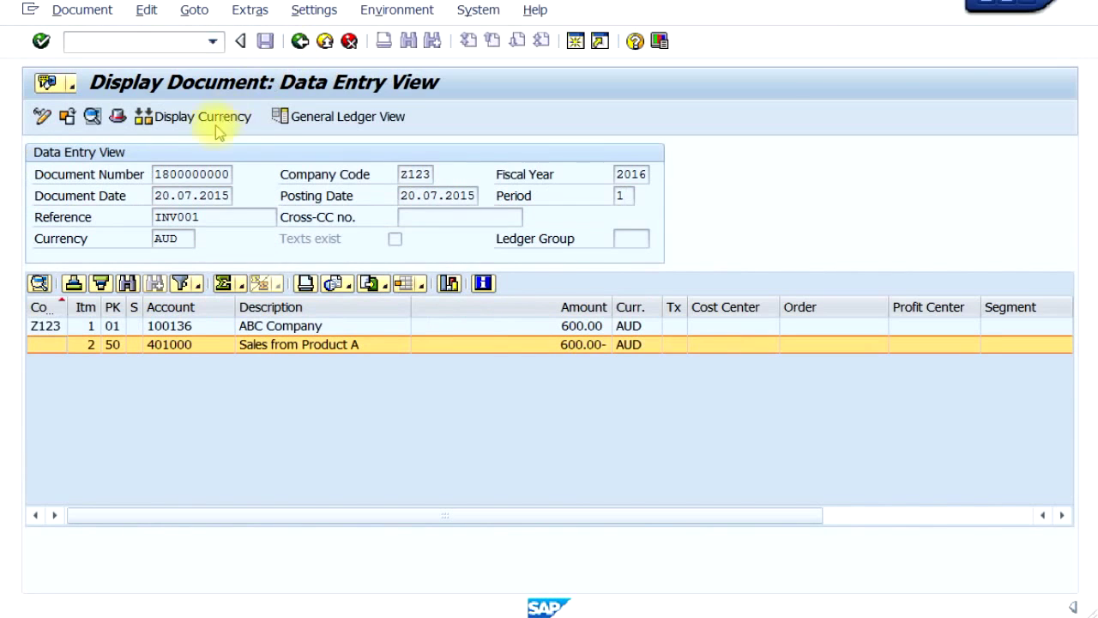
# Compare the document's fiscal year with the sales line item's assignment, and leave the document display
pyautogui.doubleClick(343, 347)
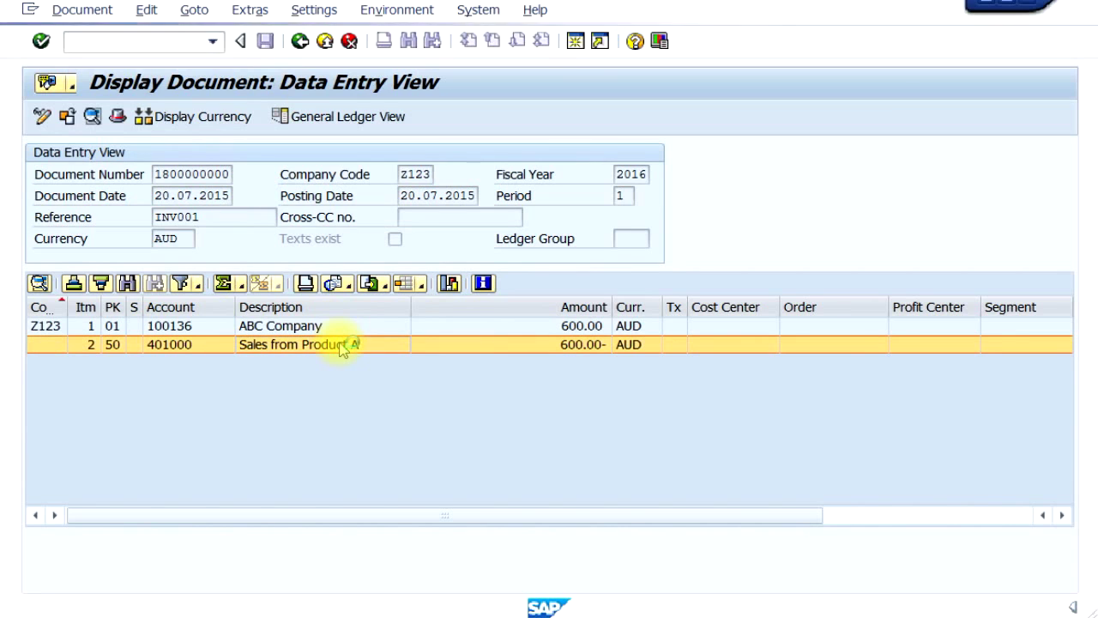
pyautogui.doubleClick(632, 176)
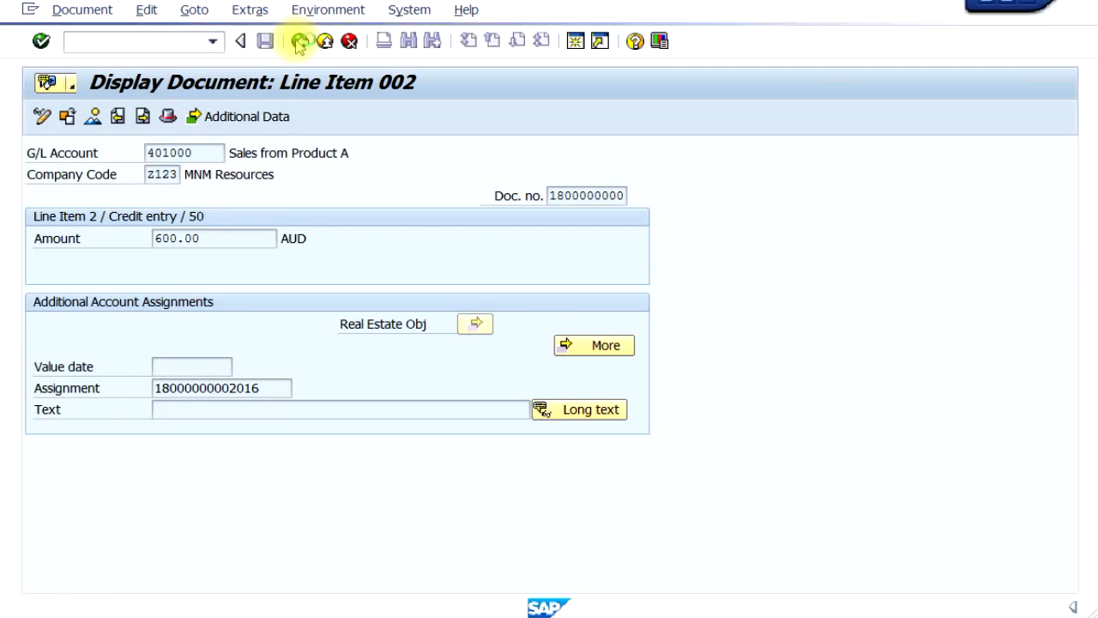
pyautogui.click(300, 42)
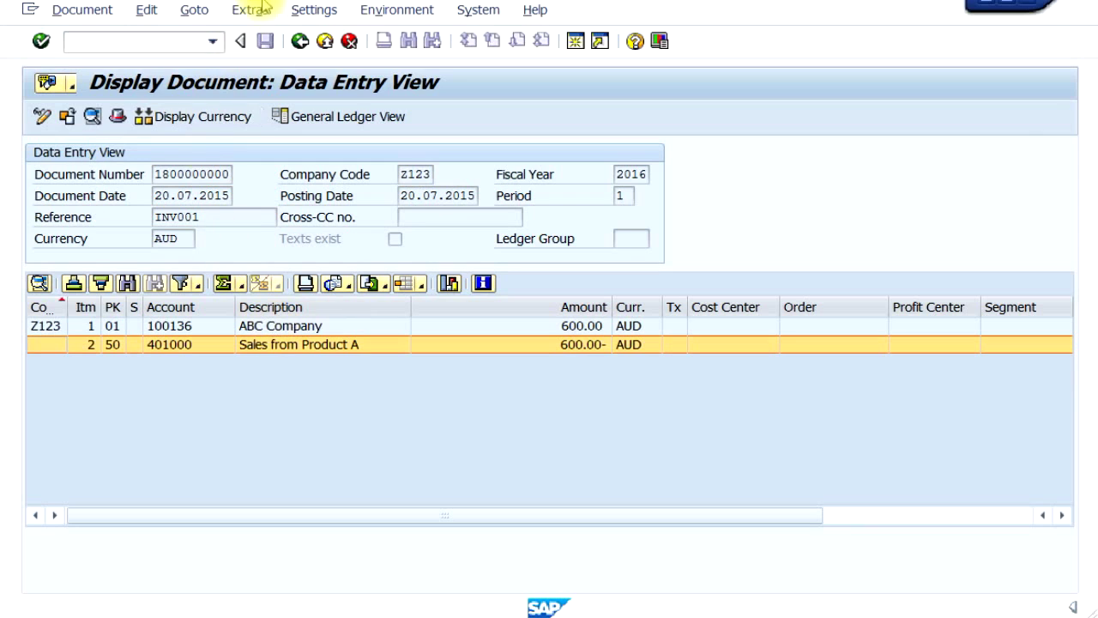
pyautogui.click(299, 42)
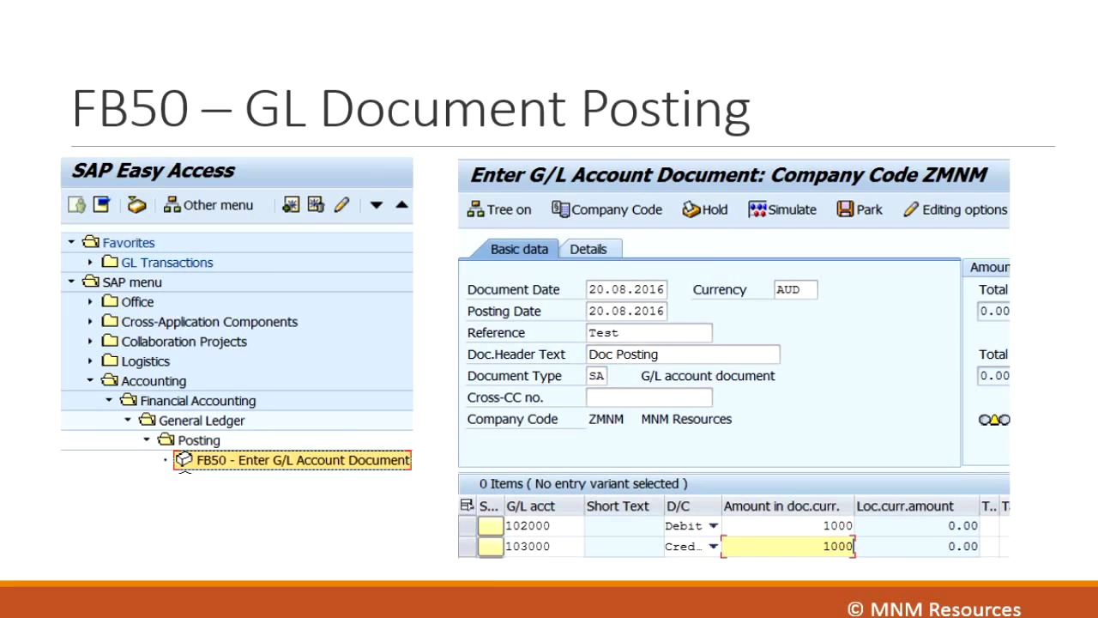
pyautogui.press('pagedown')
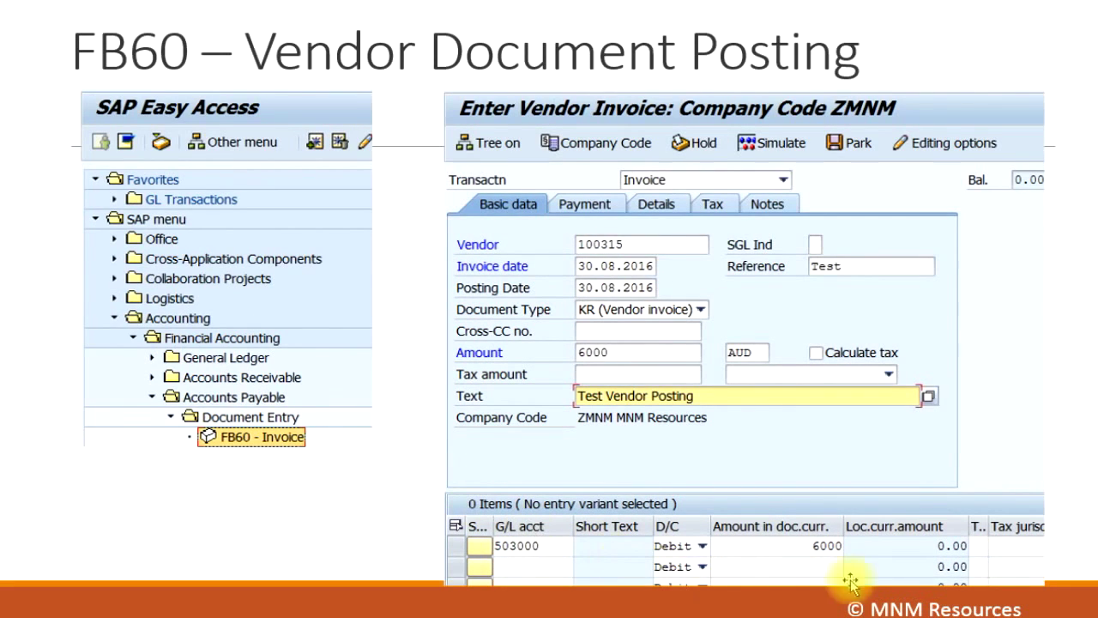